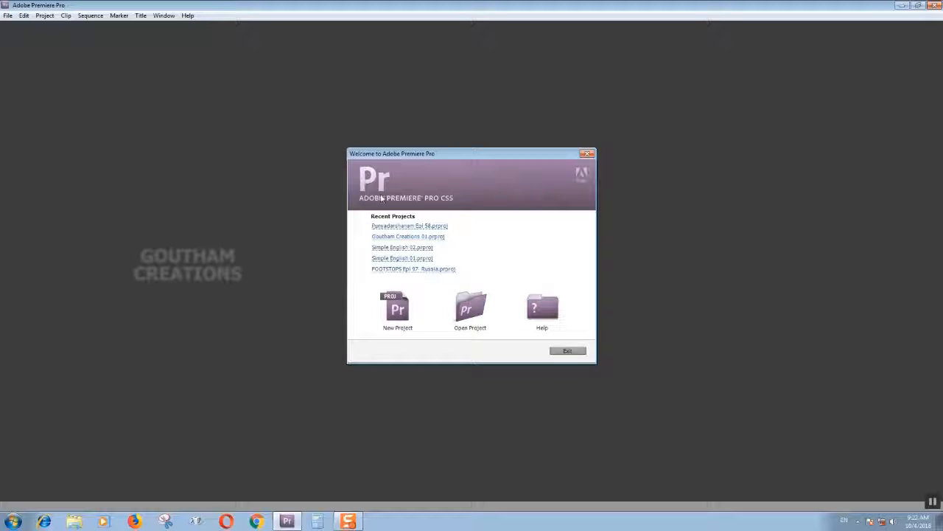
Start a new project and set its location to a new folder named Test inside My Documents.
{"action": "left_click", "coordinate": [398, 308]}
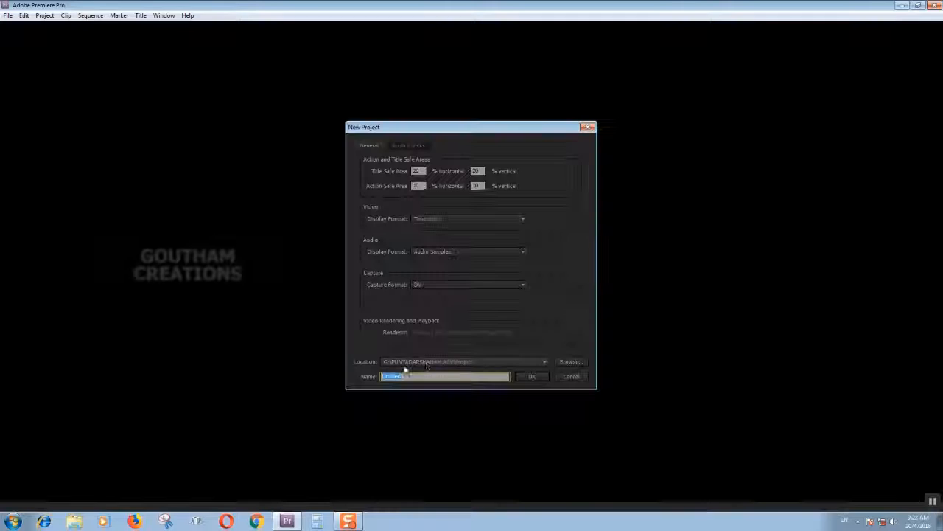
{"action": "left_click", "coordinate": [572, 362]}
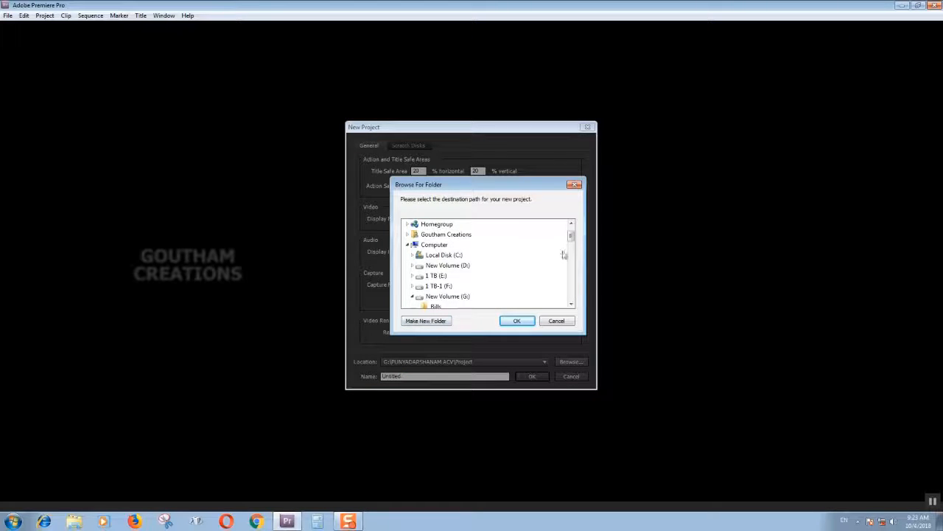
{"action": "left_click", "coordinate": [437, 235]}
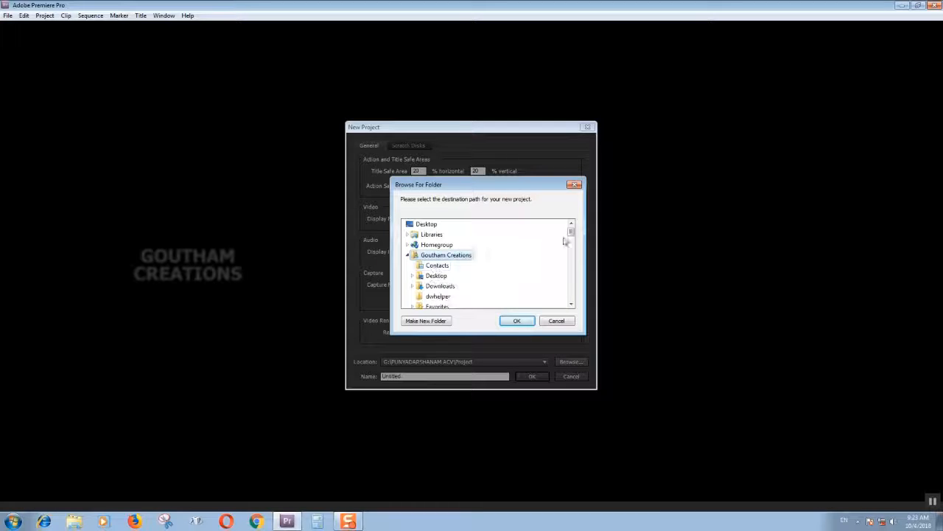
{"action": "left_click_drag", "start_coordinate": [570, 236], "coordinate": [571, 242]}
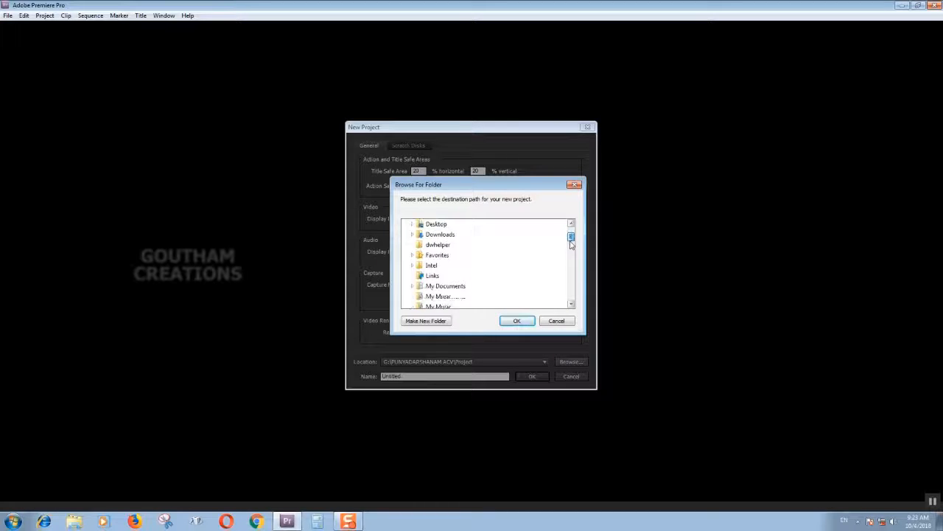
{"action": "left_click", "coordinate": [460, 285]}
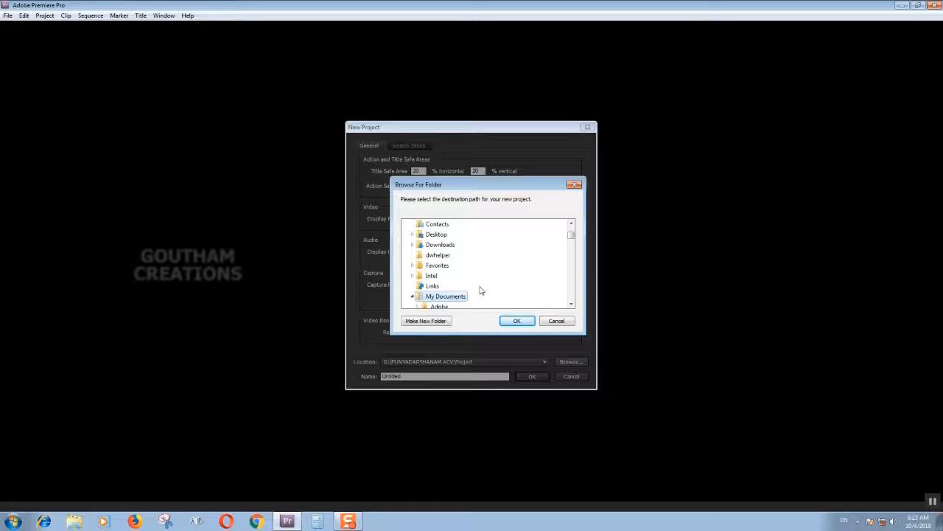
{"action": "left_click", "coordinate": [425, 321]}
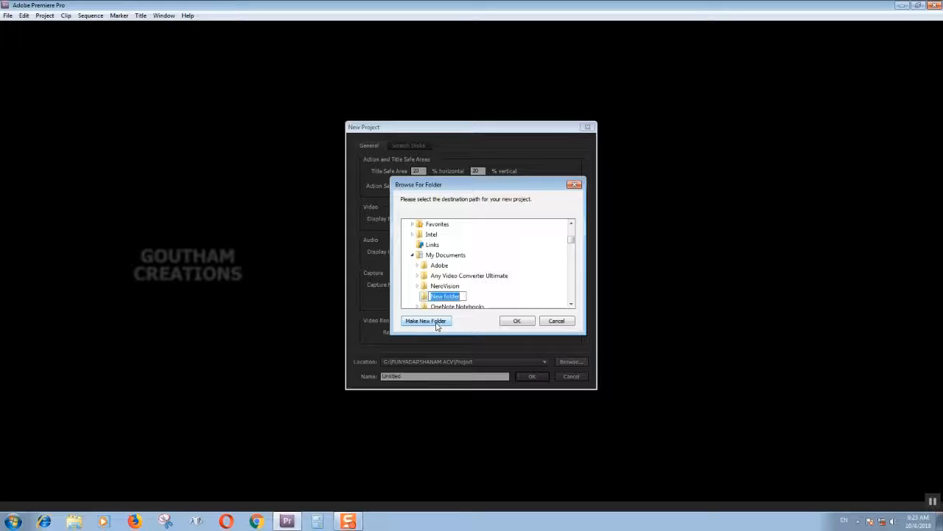
{"action": "type", "text": "Test"}
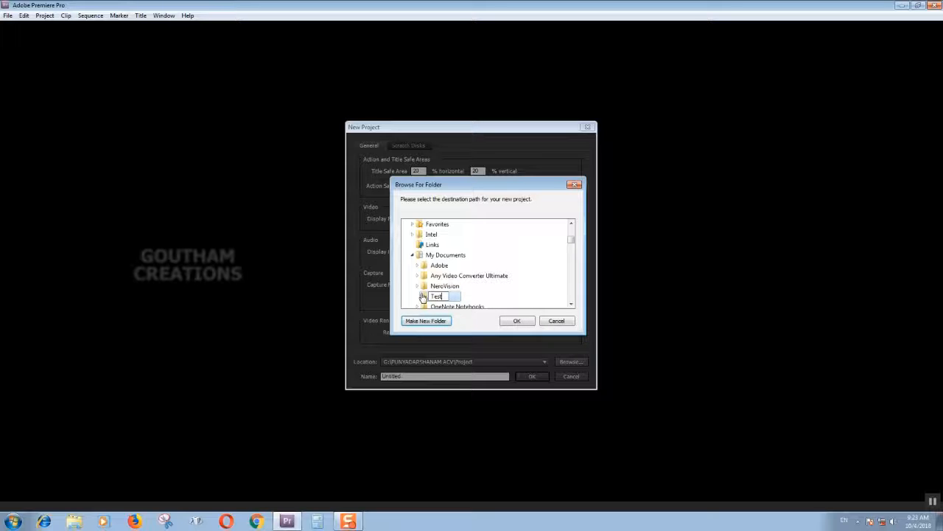
{"action": "left_click", "coordinate": [423, 296]}
{"action": "left_click", "coordinate": [526, 321]}
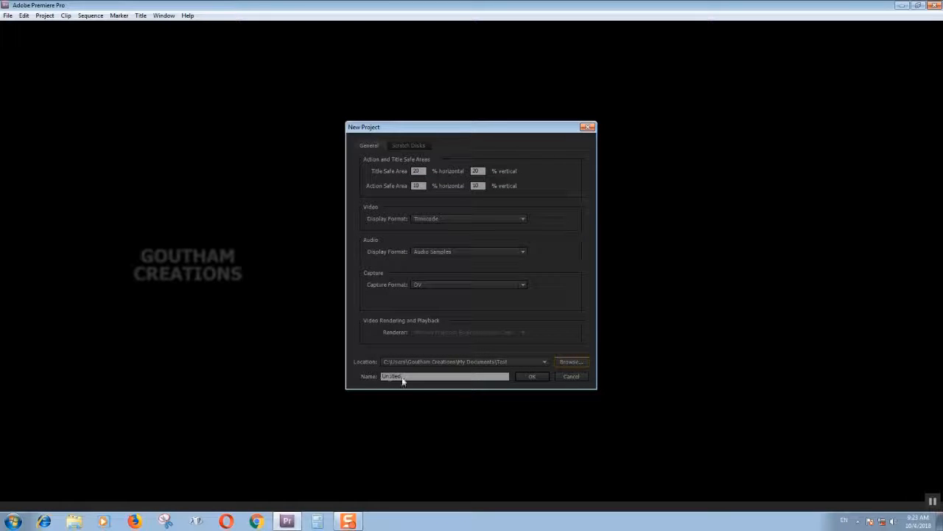
Name the project Test CS 5 and create it.
{"action": "left_click_drag", "start_coordinate": [416, 378], "coordinate": [302, 378]}
{"action": "type", "text": "Test CS 5"}
{"action": "left_click", "coordinate": [529, 377]}
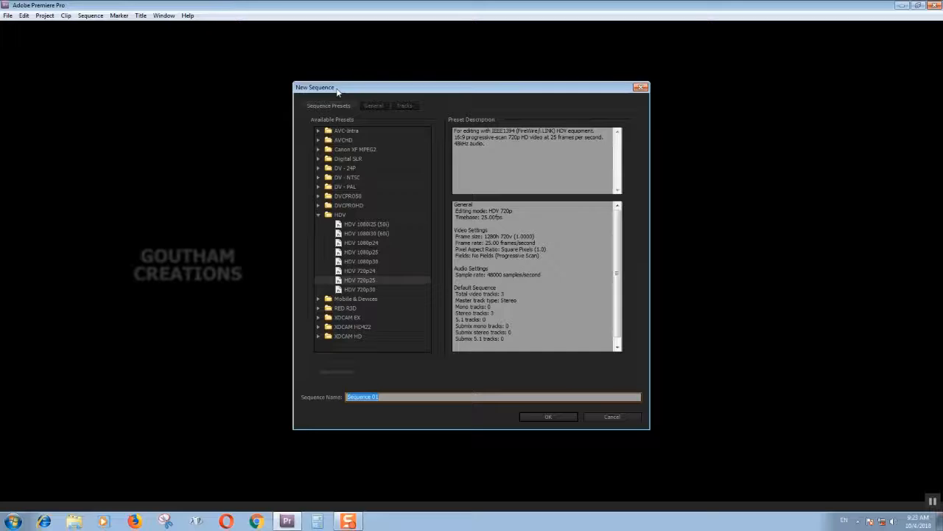
Compare the settings of the HDV 720p30, 720p25, 1080p25 and 1080p30 sequence presets.
{"action": "left_click_drag", "start_coordinate": [337, 90], "coordinate": [353, 85]}
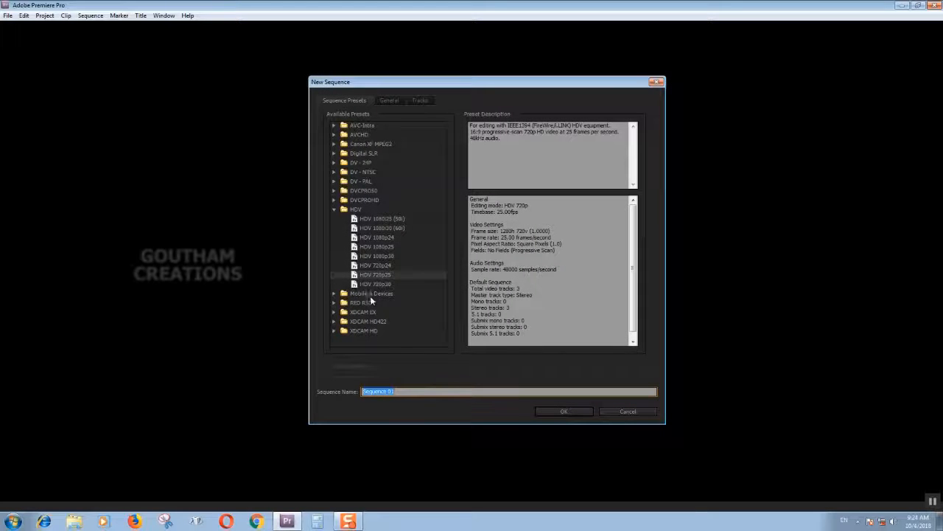
{"action": "left_click", "coordinate": [357, 285]}
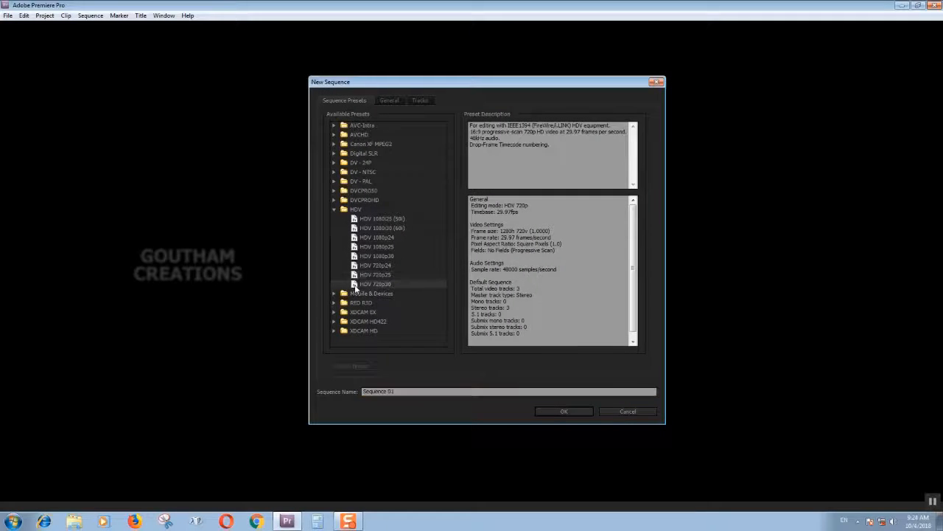
{"action": "left_click", "coordinate": [355, 276]}
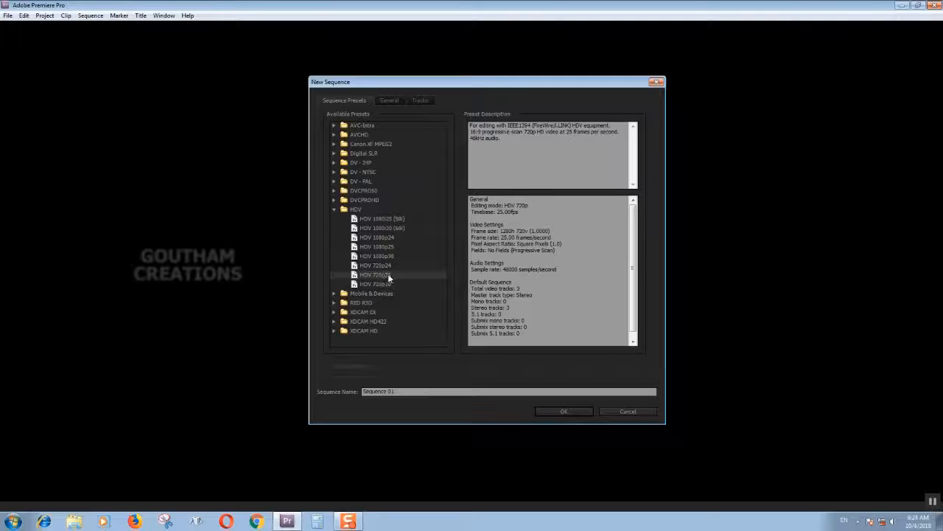
{"action": "left_click", "coordinate": [387, 247]}
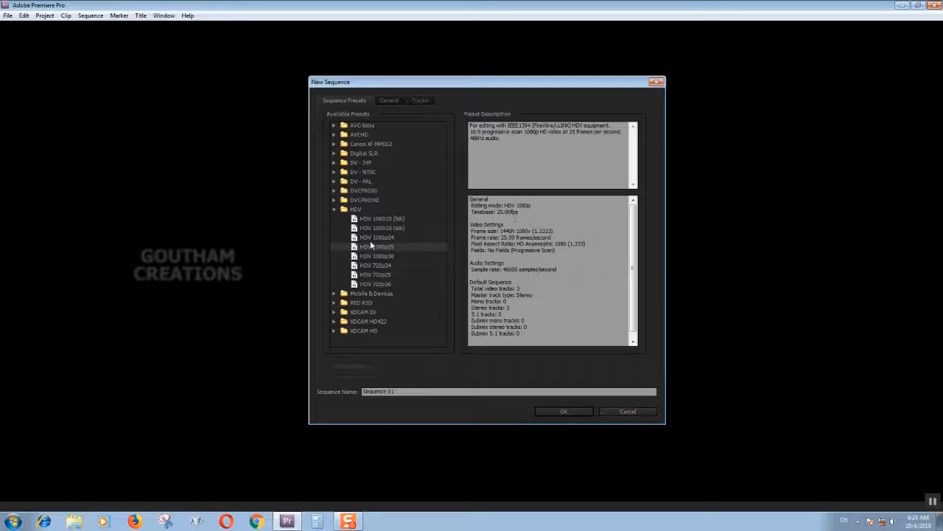
{"action": "left_click", "coordinate": [355, 258]}
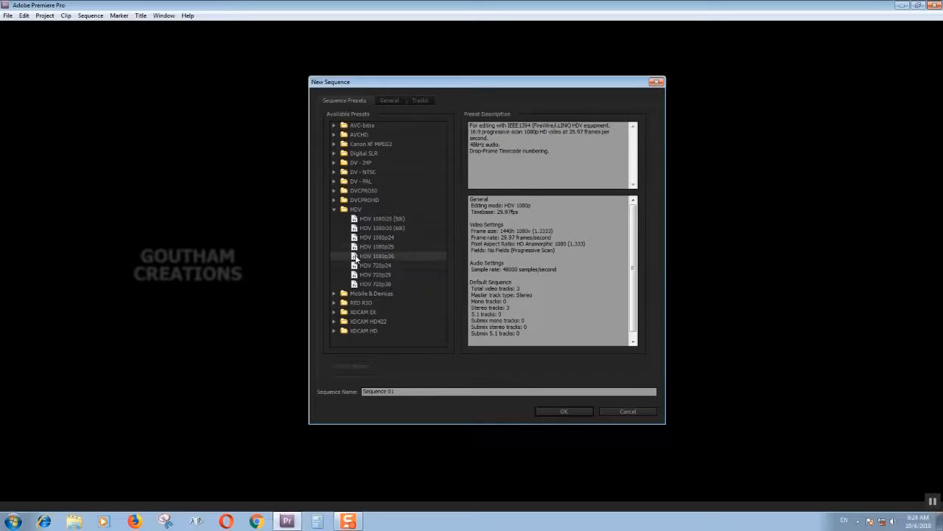
{"action": "left_click", "coordinate": [356, 248]}
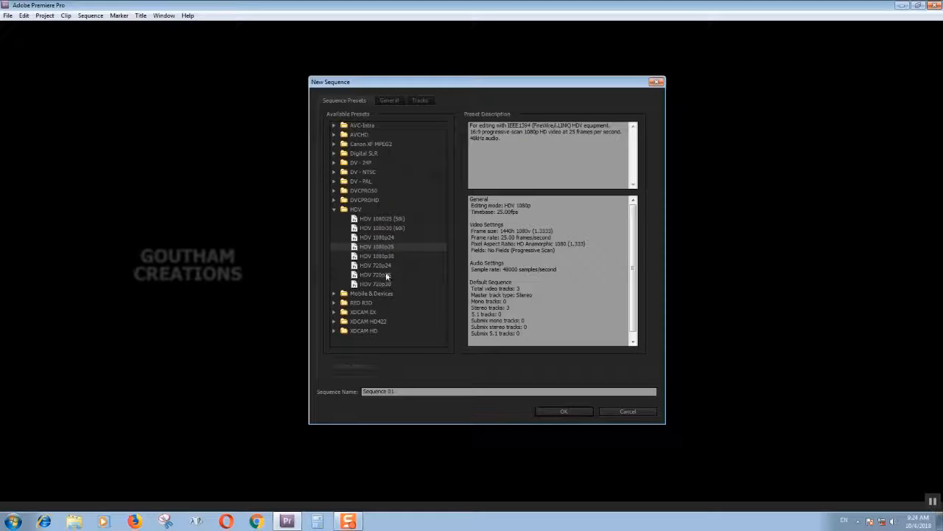
{"action": "left_click", "coordinate": [375, 275]}
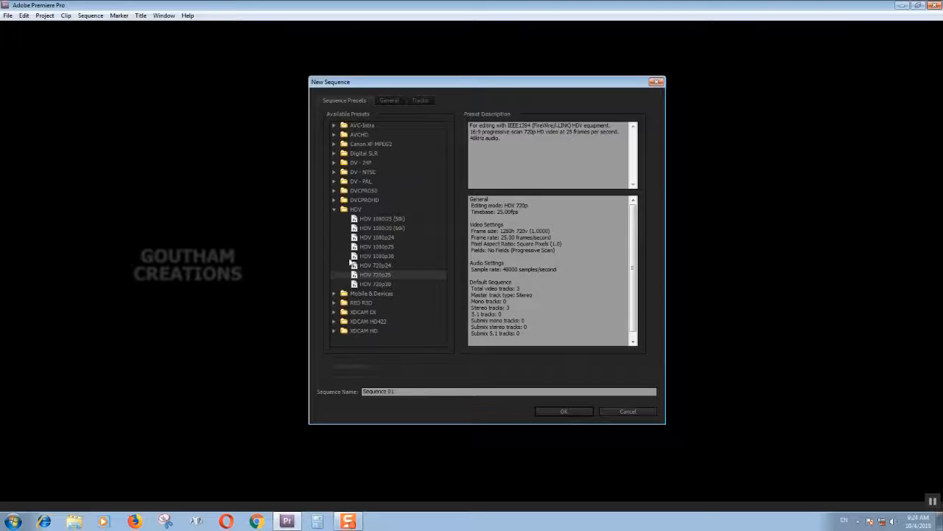
Examine the sequence preset groups available under XDCAM HD, XDCAM HD422 and RED R3D.
{"action": "left_click", "coordinate": [335, 210]}
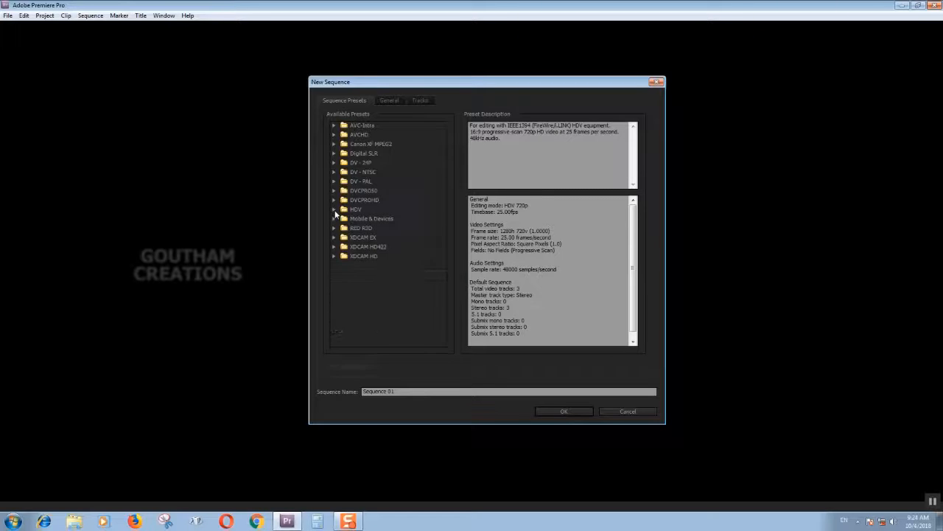
{"action": "left_click", "coordinate": [334, 256]}
{"action": "left_click", "coordinate": [344, 265]}
{"action": "left_click", "coordinate": [344, 265]}
{"action": "left_click", "coordinate": [333, 247]}
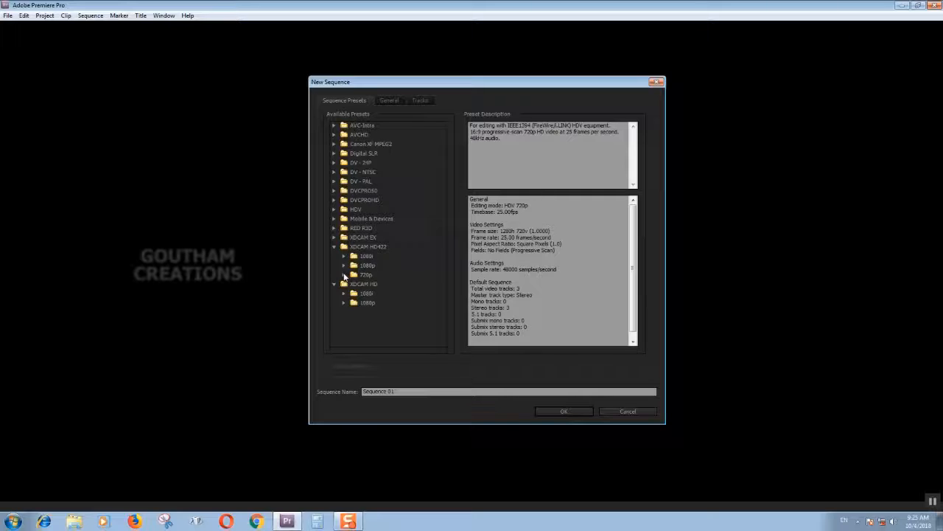
{"action": "left_click", "coordinate": [345, 275]}
{"action": "left_click", "coordinate": [345, 274]}
{"action": "left_click", "coordinate": [334, 247]}
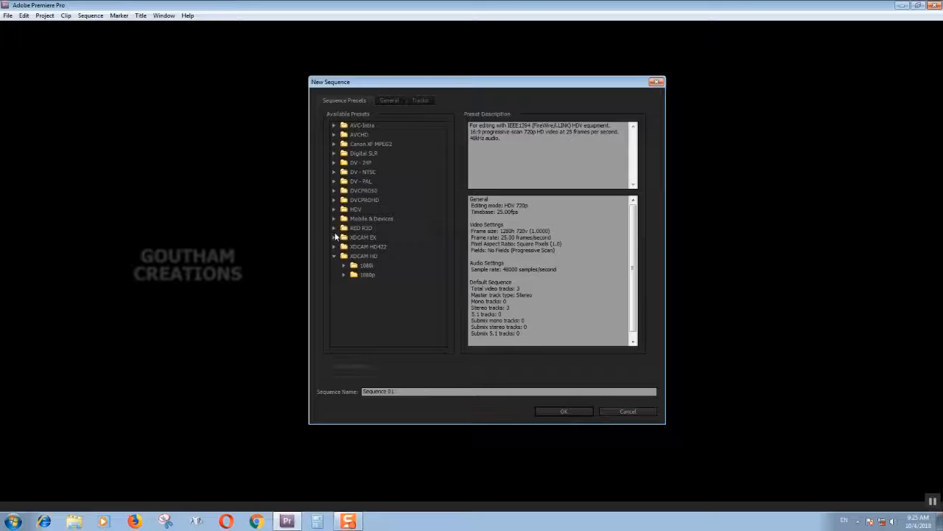
{"action": "left_click", "coordinate": [333, 229]}
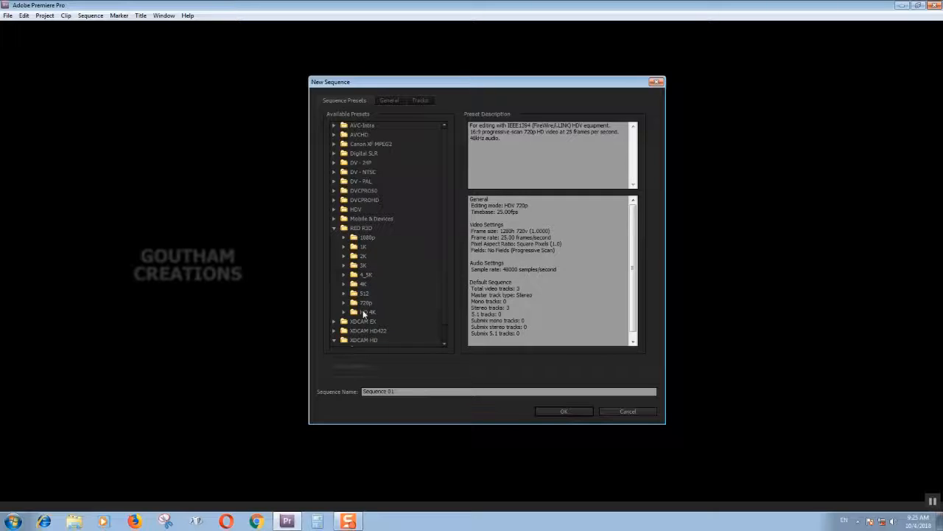
{"action": "left_click", "coordinate": [334, 228]}
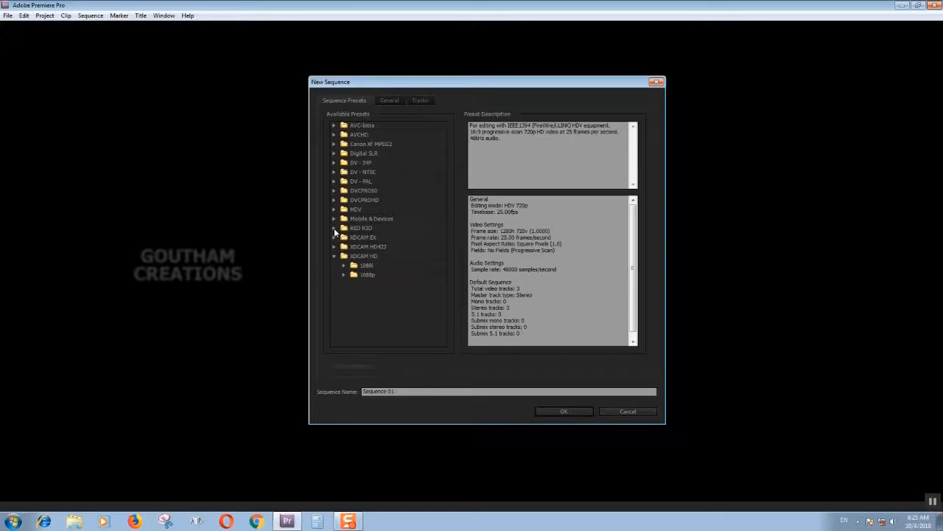
Review the two Mobile & Devices presets: CIF, QCIF, QQCIF and iPod, QVGA, Sub-QCIF.
{"action": "left_click", "coordinate": [334, 219]}
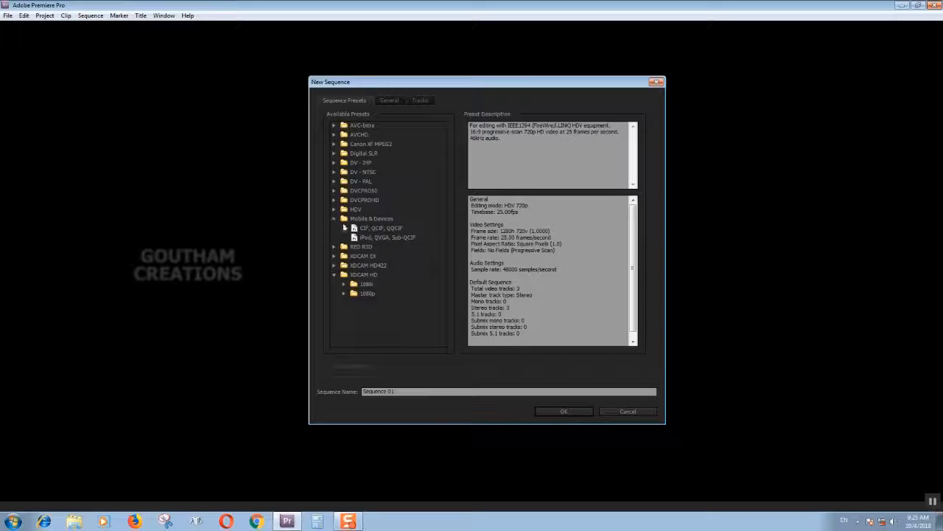
{"action": "left_click", "coordinate": [378, 228]}
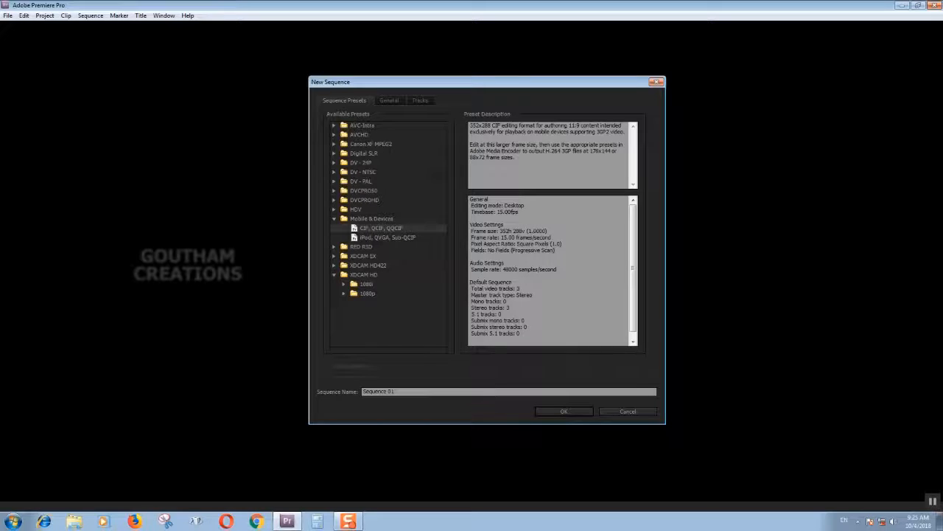
{"action": "left_click", "coordinate": [388, 237]}
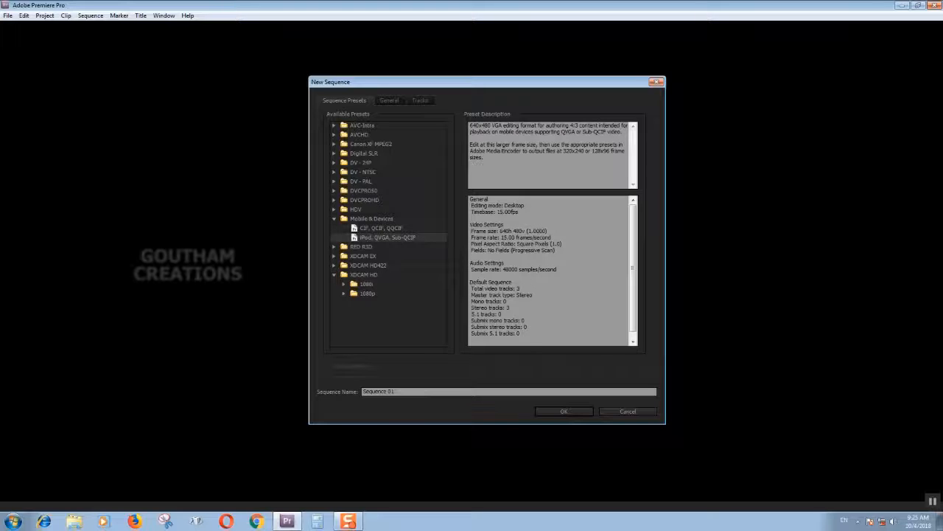
{"action": "left_click", "coordinate": [334, 218]}
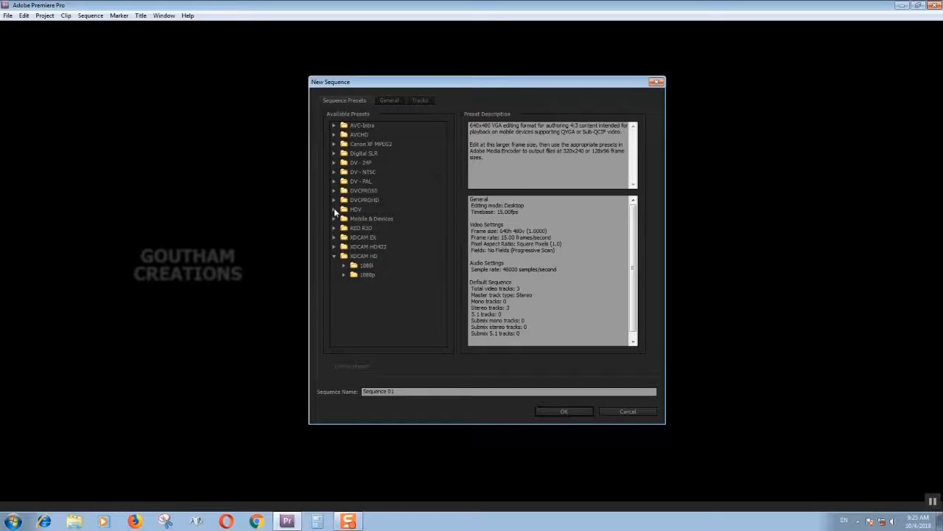
Create a sequence named 720p from the HDV 720p25 preset.
{"action": "left_click", "coordinate": [335, 209]}
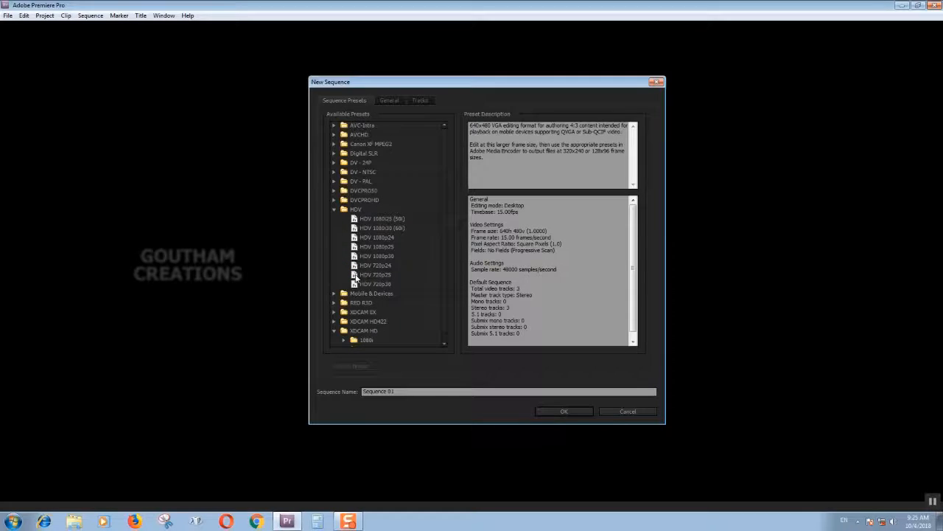
{"action": "left_click", "coordinate": [356, 275]}
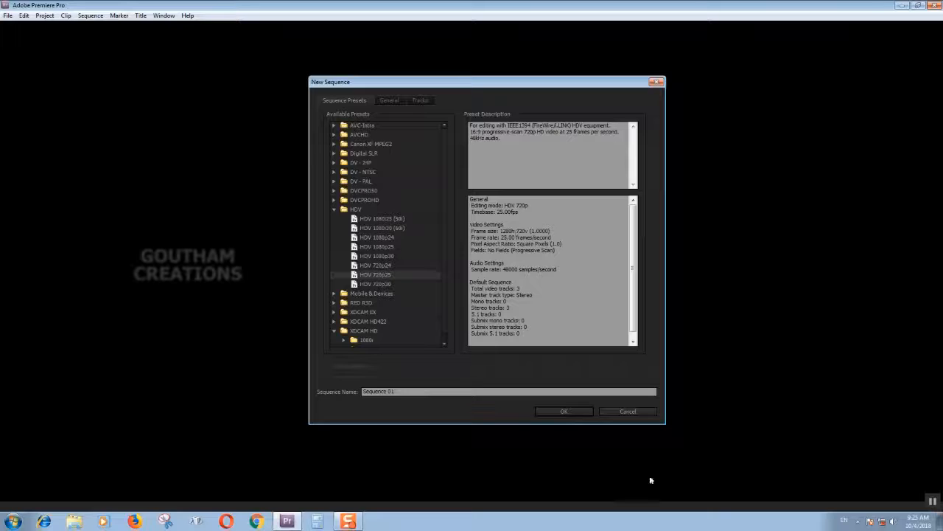
{"action": "left_click_drag", "start_coordinate": [417, 391], "coordinate": [298, 391]}
{"action": "type", "text": "720p"}
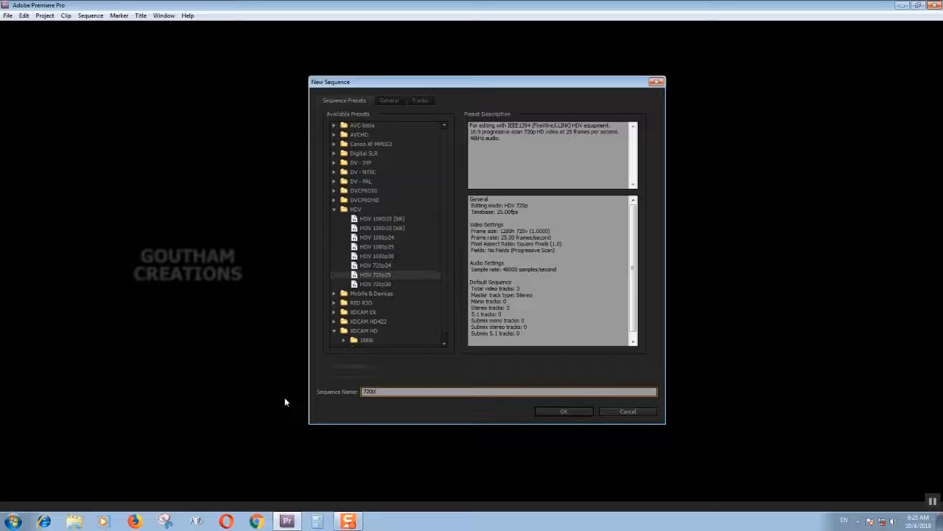
{"action": "left_click", "coordinate": [566, 413]}
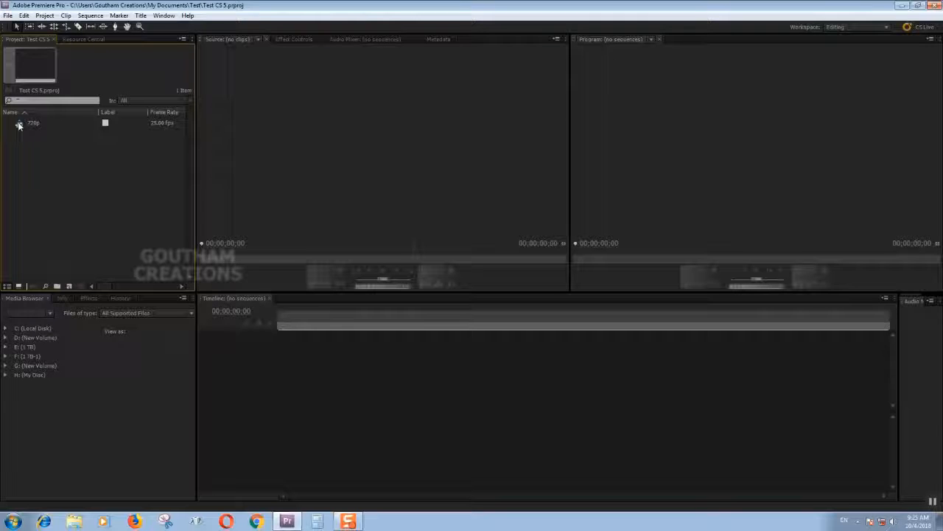
{"action": "left_click", "coordinate": [19, 124]}
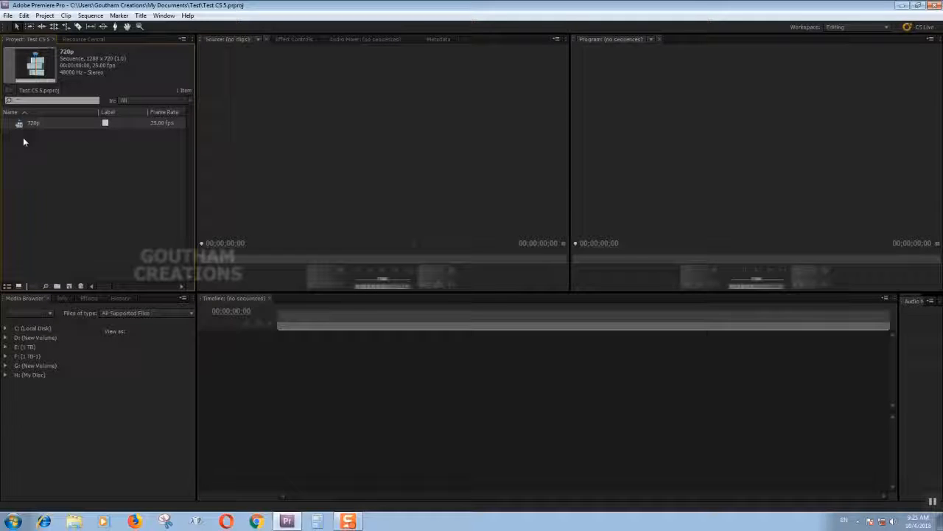
{"action": "left_click", "coordinate": [23, 139]}
{"action": "right_click", "coordinate": [39, 170]}
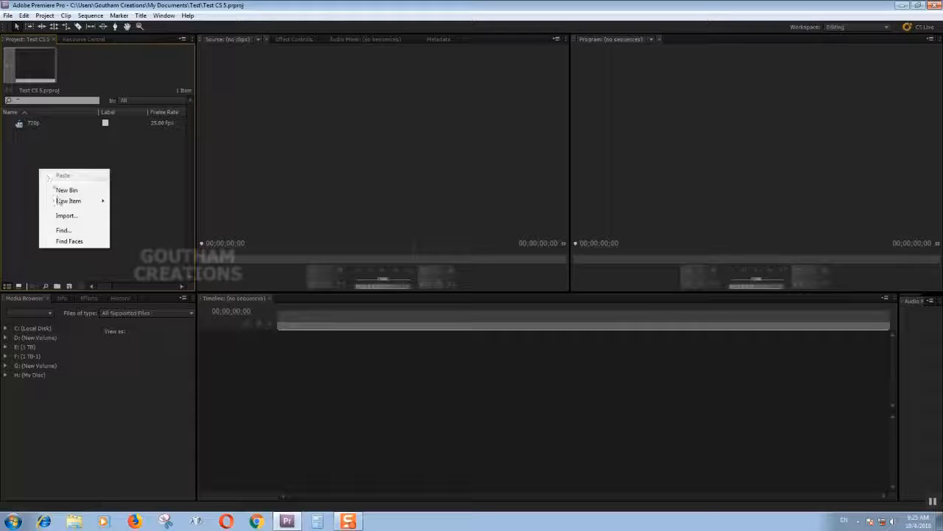
{"action": "left_click", "coordinate": [136, 205]}
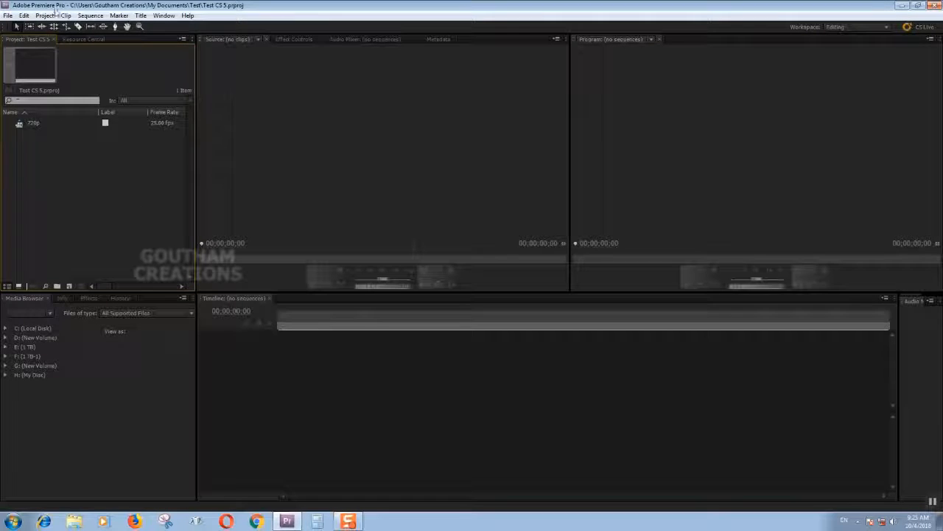
{"action": "left_click", "coordinate": [41, 19]}
{"action": "mouse_move", "coordinate": [8, 16]}
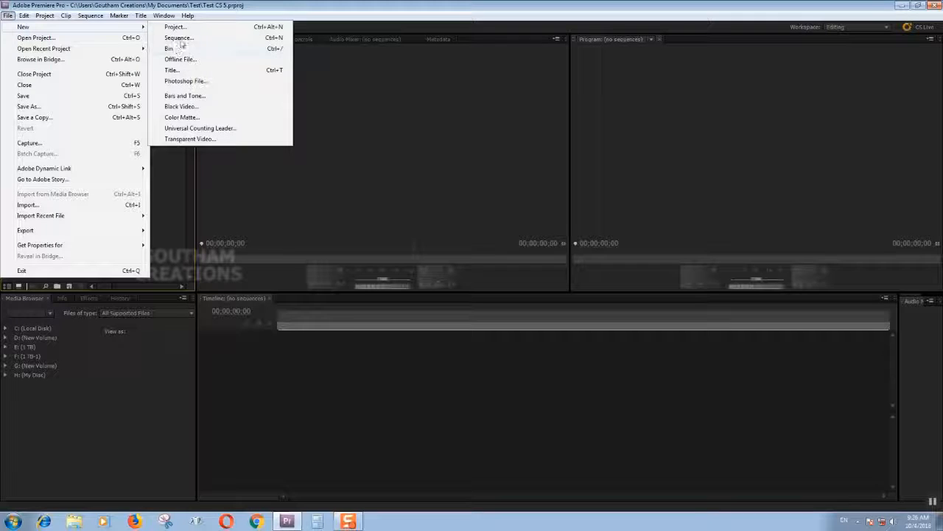
{"action": "left_click", "coordinate": [169, 185]}
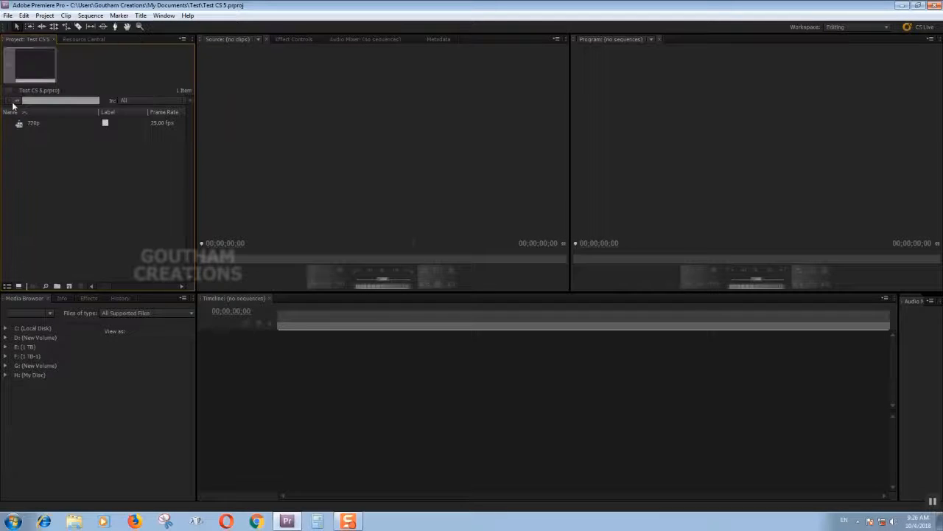
{"action": "left_click", "coordinate": [19, 126]}
{"action": "left_click", "coordinate": [30, 160]}
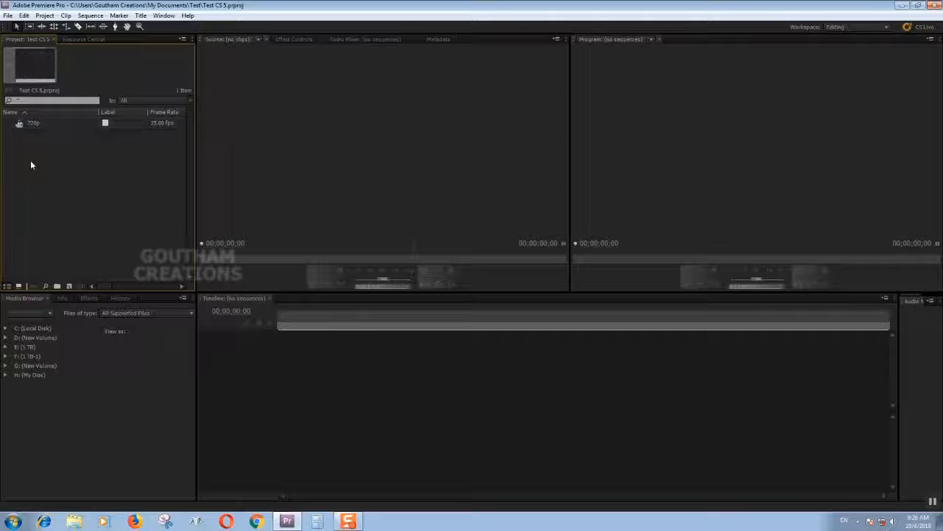
Create a second sequence named 1080p from the HDV 1080p25 preset.
{"action": "left_click", "coordinate": [8, 16]}
{"action": "mouse_move", "coordinate": [39, 26]}
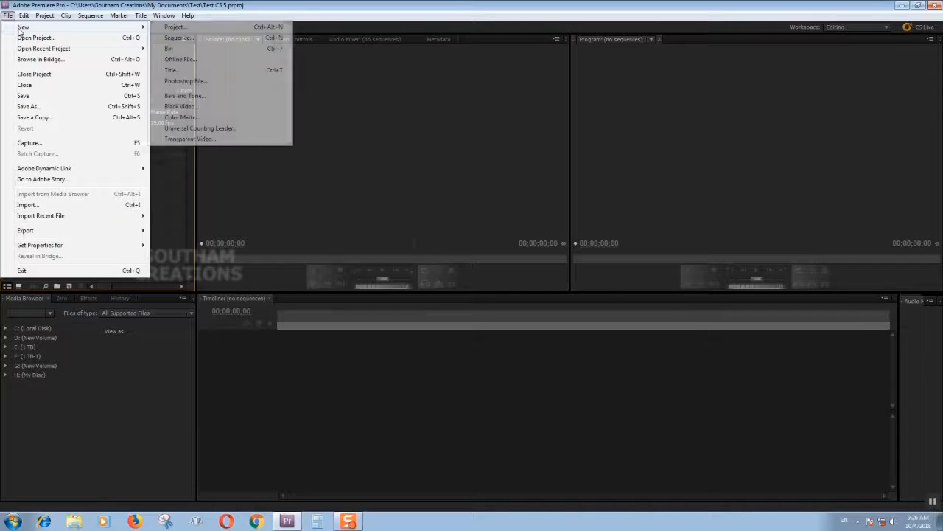
{"action": "left_click", "coordinate": [169, 38]}
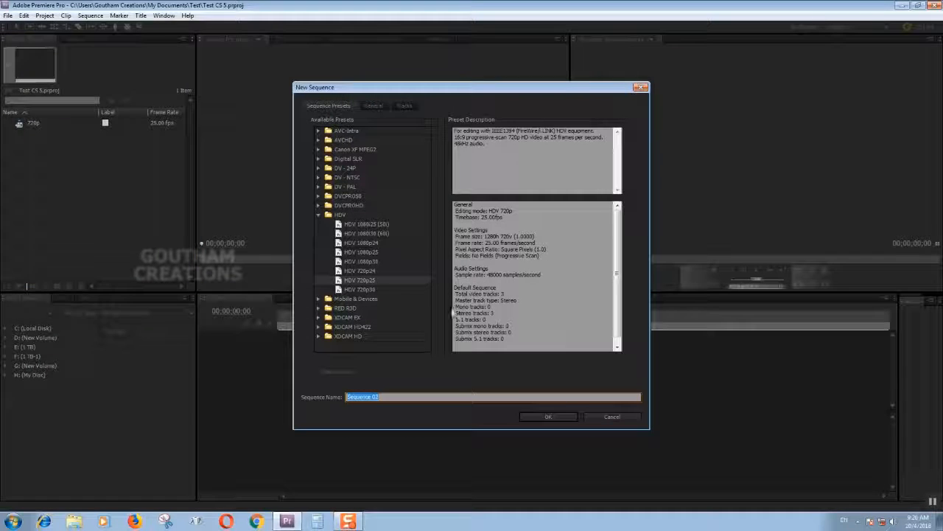
{"action": "left_click", "coordinate": [348, 252]}
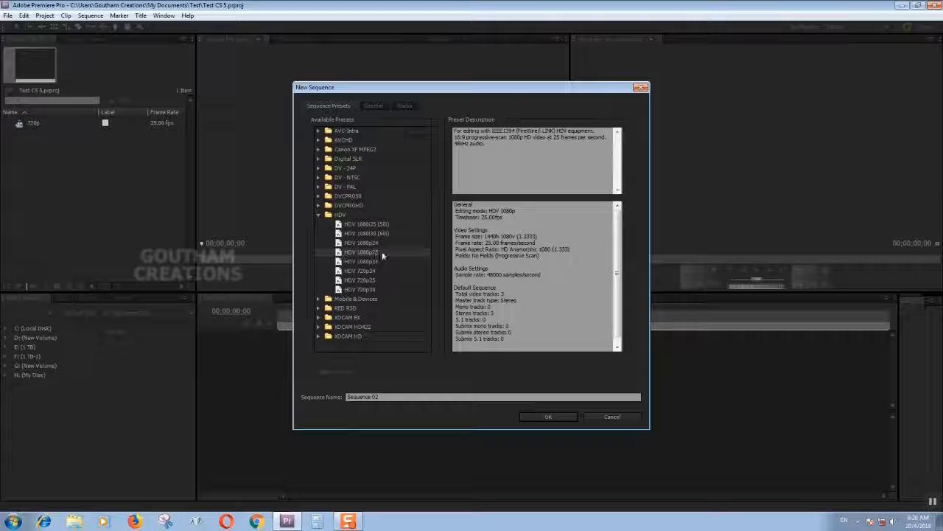
{"action": "left_click", "coordinate": [395, 396]}
{"action": "type", "text": "1080p"}
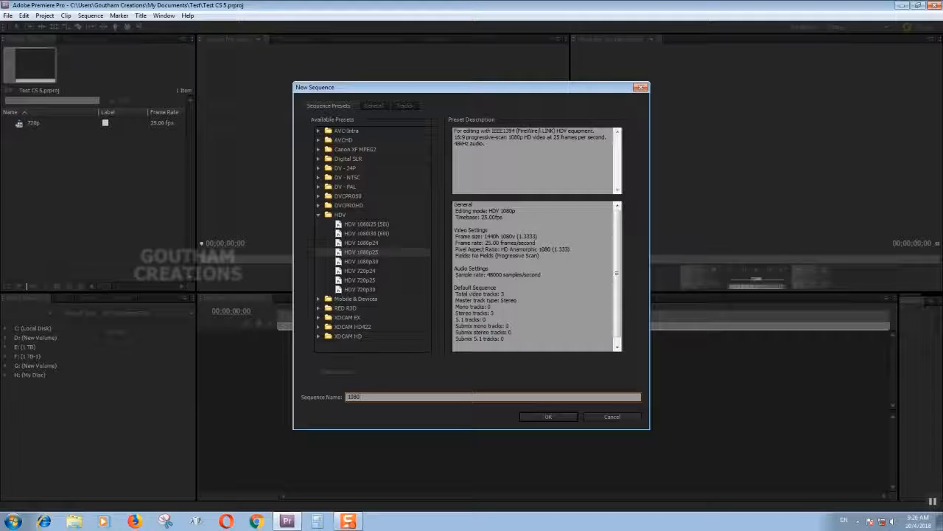
{"action": "left_click", "coordinate": [542, 415]}
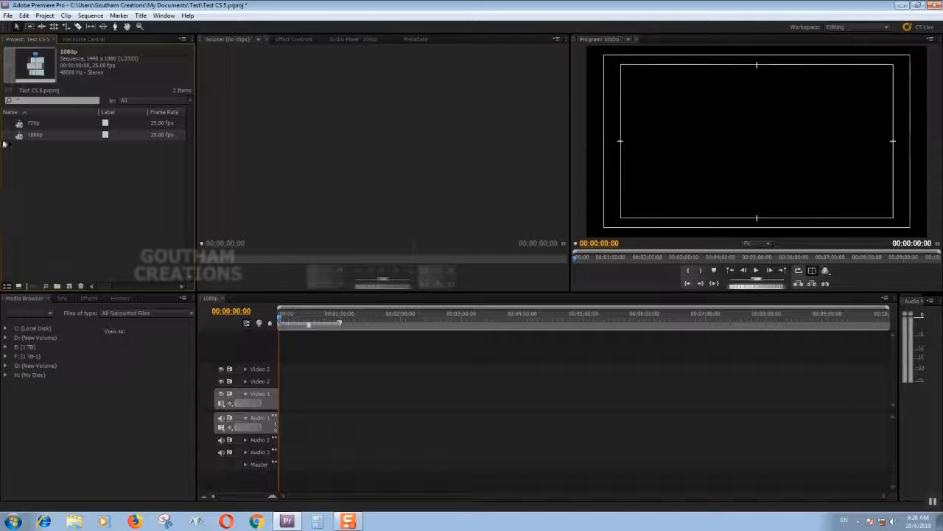
Open the 720p sequence in the timeline alongside the 1080p sequence.
{"action": "left_click", "coordinate": [20, 125]}
{"action": "left_click", "coordinate": [20, 137]}
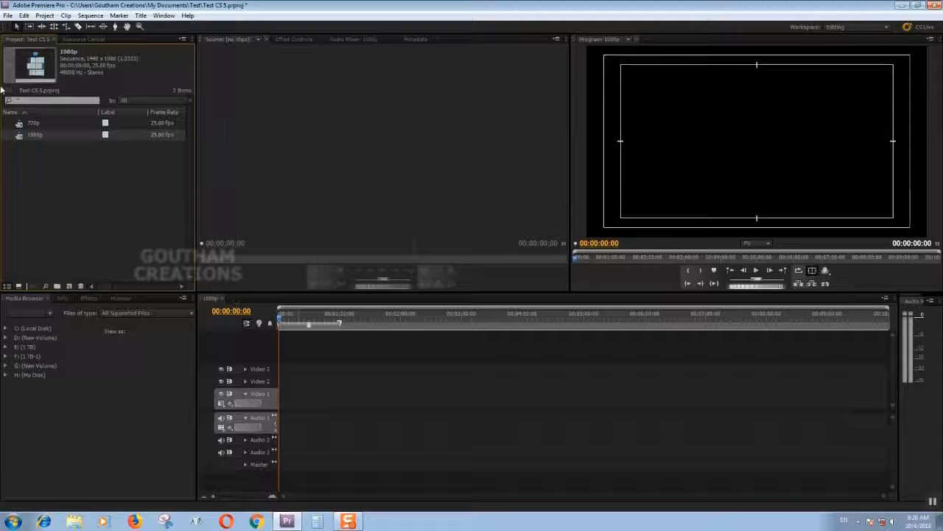
{"action": "left_click", "coordinate": [19, 127]}
{"action": "double_click", "coordinate": [19, 125]}
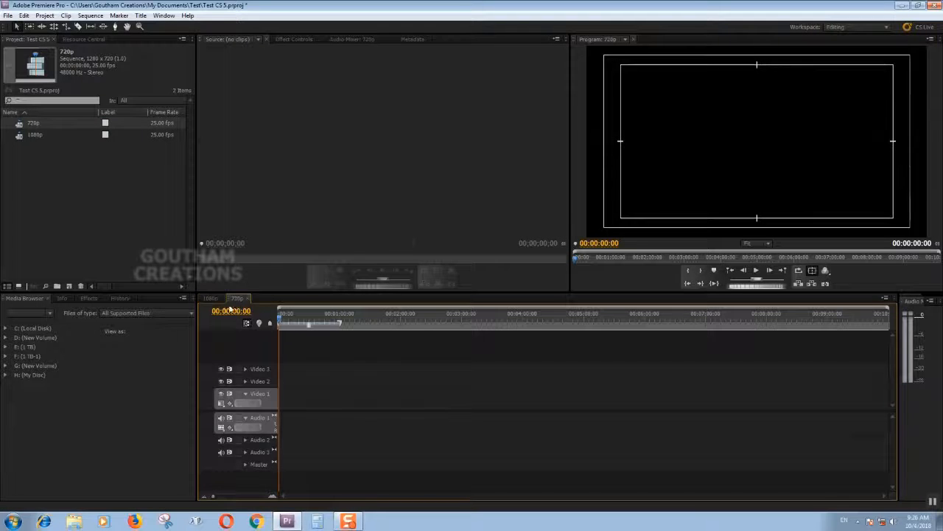
Review the 720p sequence info, the available effects bins and the project's edit history.
{"action": "left_click", "coordinate": [47, 298]}
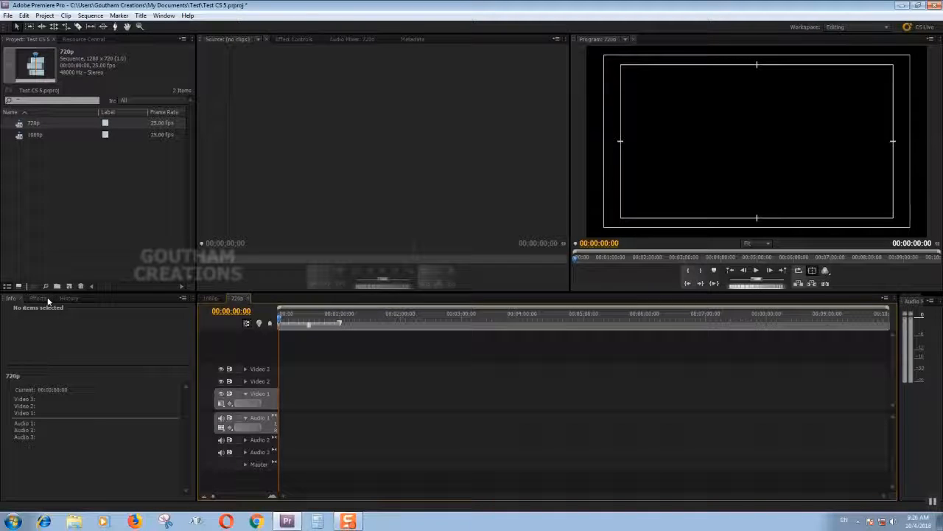
{"action": "left_click", "coordinate": [39, 298]}
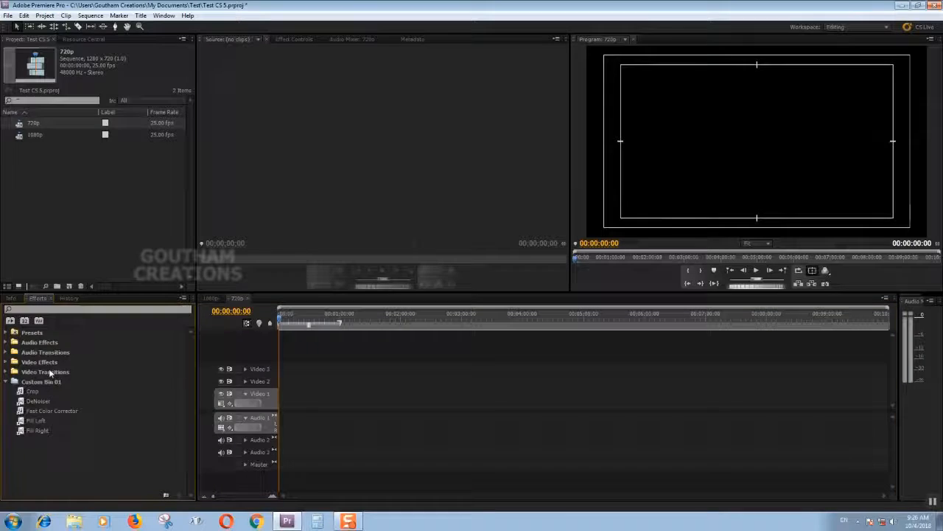
{"action": "left_click", "coordinate": [67, 298]}
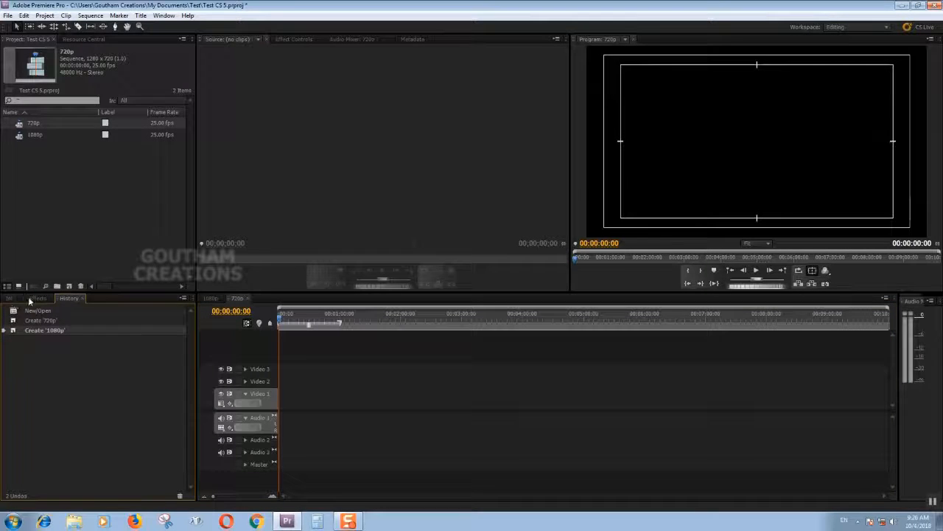
{"action": "left_click", "coordinate": [40, 299]}
{"action": "left_click", "coordinate": [67, 298]}
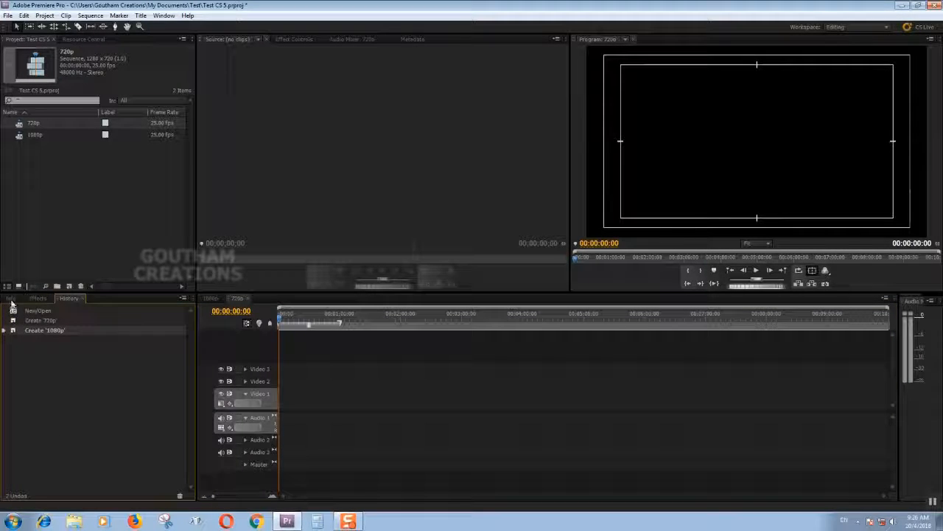
Scrub the playhead along the start of the empty 720p timeline and return it to 00:00:00:00.
{"action": "left_click", "coordinate": [30, 196]}
{"action": "left_click_drag", "start_coordinate": [283, 324], "coordinate": [293, 326]}
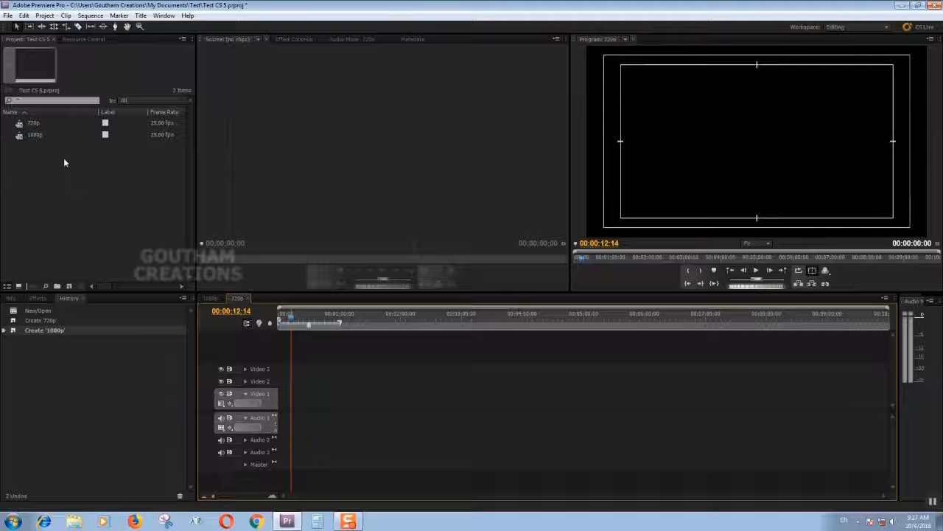
{"action": "left_click_drag", "start_coordinate": [293, 319], "coordinate": [279, 331]}
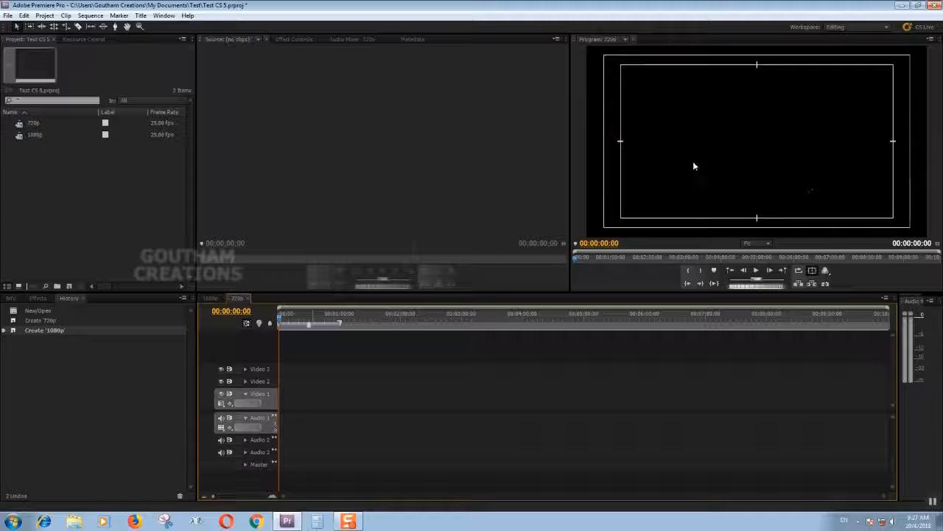
Create a light blue color matte named blue at 1280 x 720 with square pixels.
{"action": "left_click", "coordinate": [71, 170]}
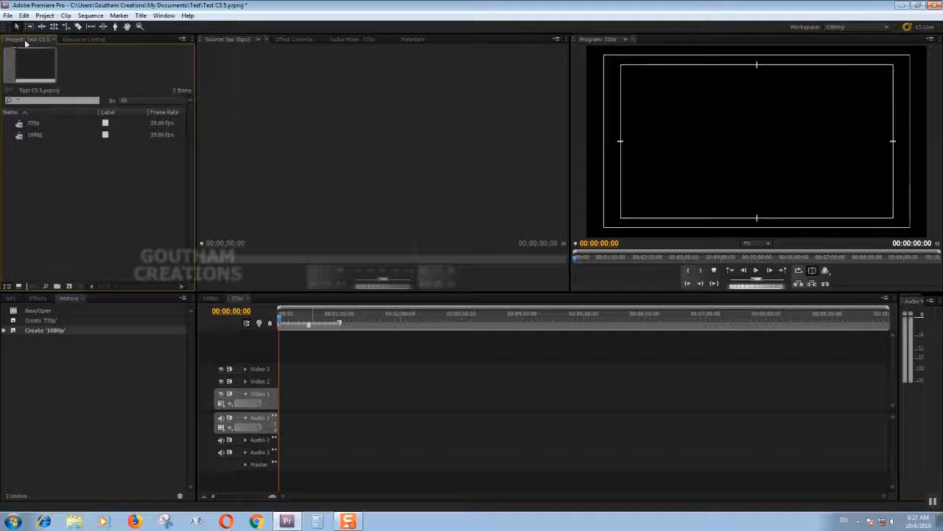
{"action": "right_click", "coordinate": [57, 180]}
{"action": "right_click", "coordinate": [28, 174]}
{"action": "mouse_move", "coordinate": [61, 205]}
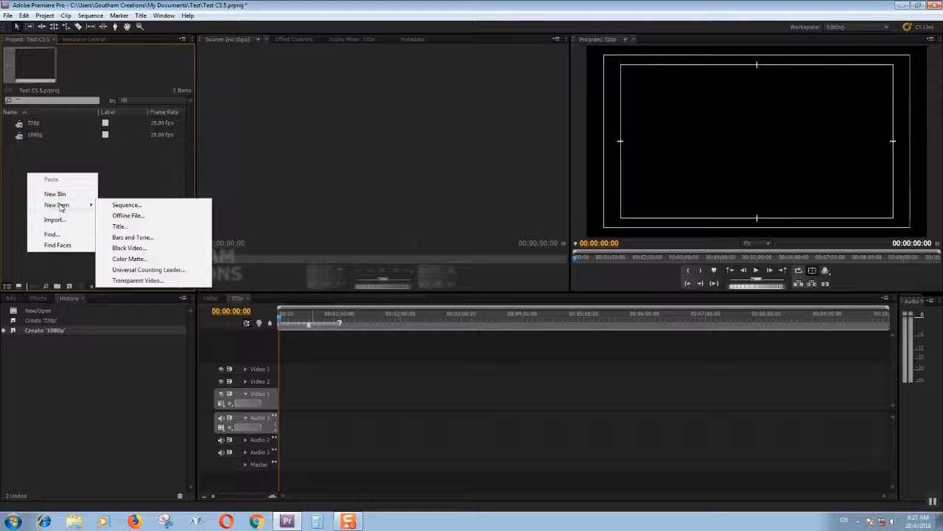
{"action": "left_click", "coordinate": [122, 259]}
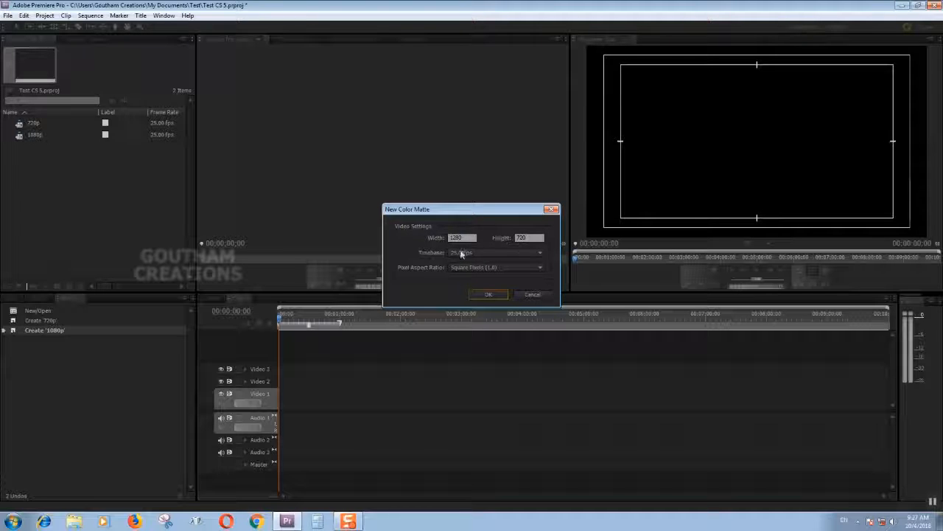
{"action": "left_click", "coordinate": [481, 295]}
{"action": "mouse_move", "coordinate": [455, 288]}
{"action": "left_mouse_down"}
{"action": "mouse_move", "coordinate": [457, 263]}
{"action": "mouse_move", "coordinate": [466, 325]}
{"action": "mouse_move", "coordinate": [448, 331]}
{"action": "mouse_move", "coordinate": [469, 308]}
{"action": "mouse_move", "coordinate": [461, 327]}
{"action": "mouse_move", "coordinate": [437, 335]}
{"action": "left_mouse_up"}
{"action": "left_click", "coordinate": [505, 285]}
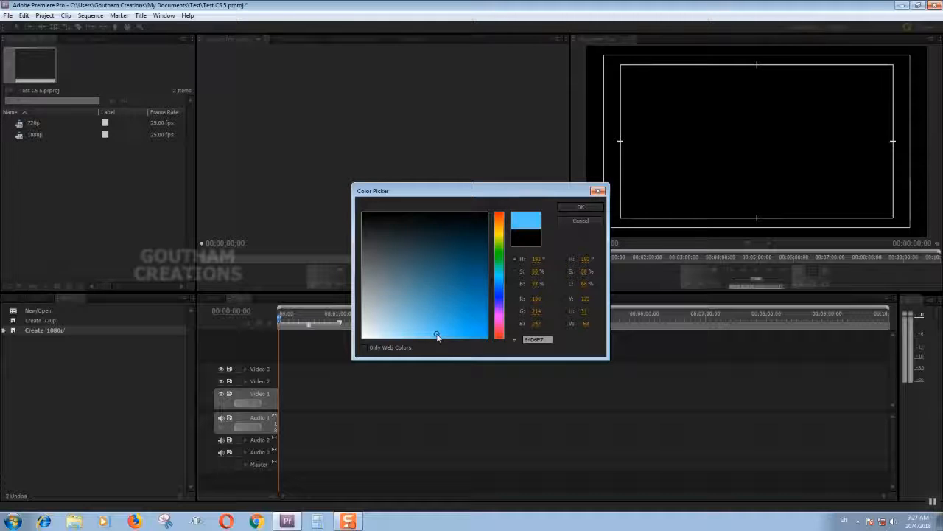
{"action": "left_click", "coordinate": [565, 207]}
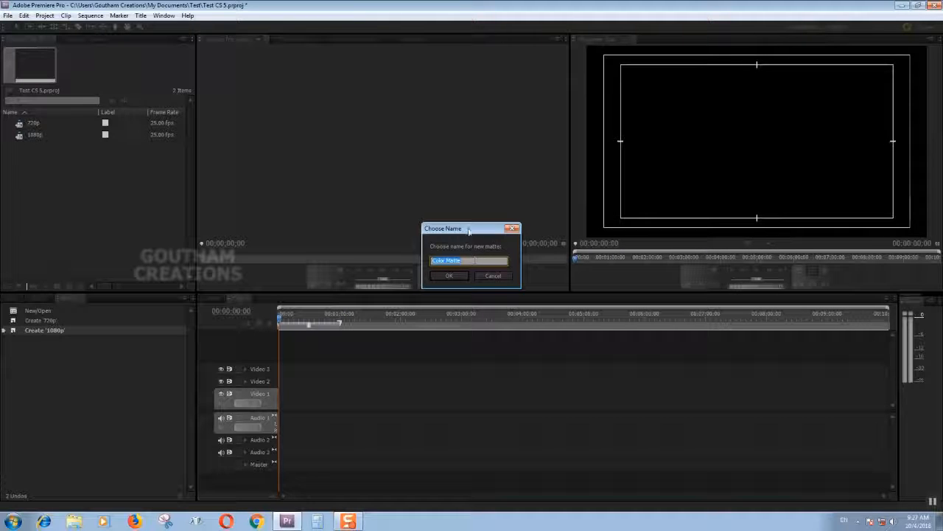
{"action": "type", "text": "blue"}
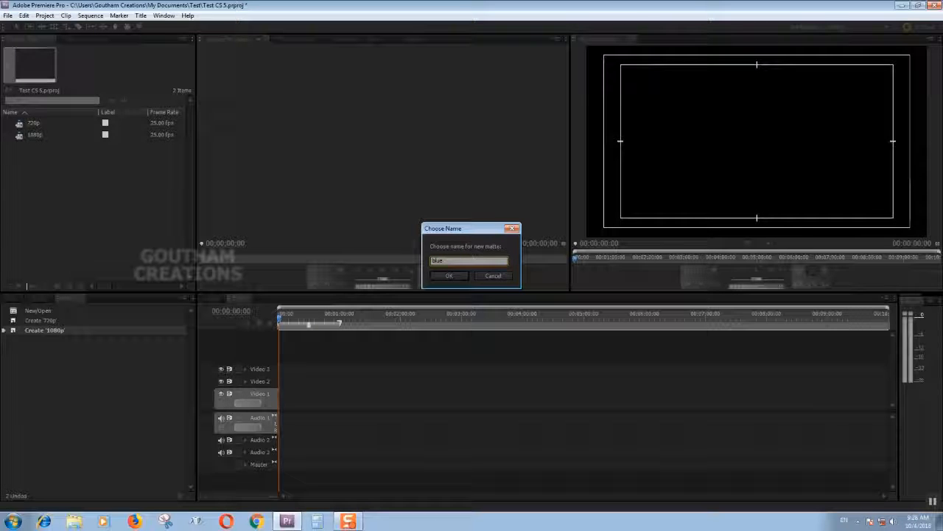
{"action": "left_click", "coordinate": [446, 277]}
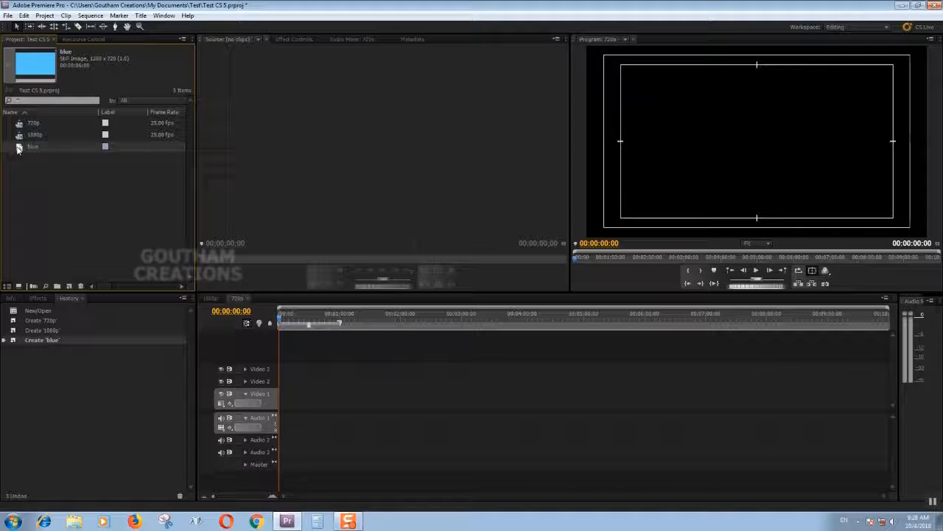
Place the blue matte at the start of Video 1, ending at about 00:01:30, and park the playhead at about 00:00:38.
{"action": "left_click_drag", "start_coordinate": [26, 147], "coordinate": [282, 398]}
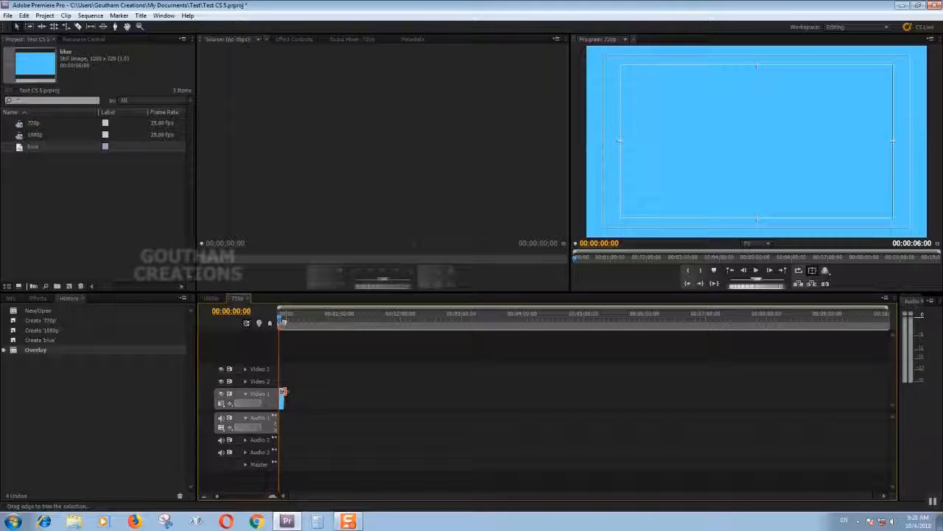
{"action": "left_click_drag", "start_coordinate": [283, 391], "coordinate": [446, 392]}
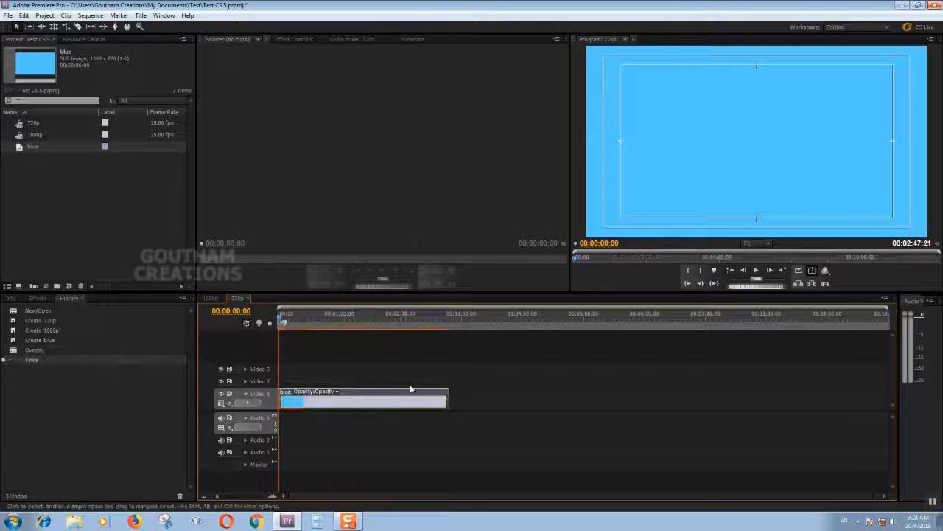
{"action": "left_click_drag", "start_coordinate": [281, 319], "coordinate": [344, 344]}
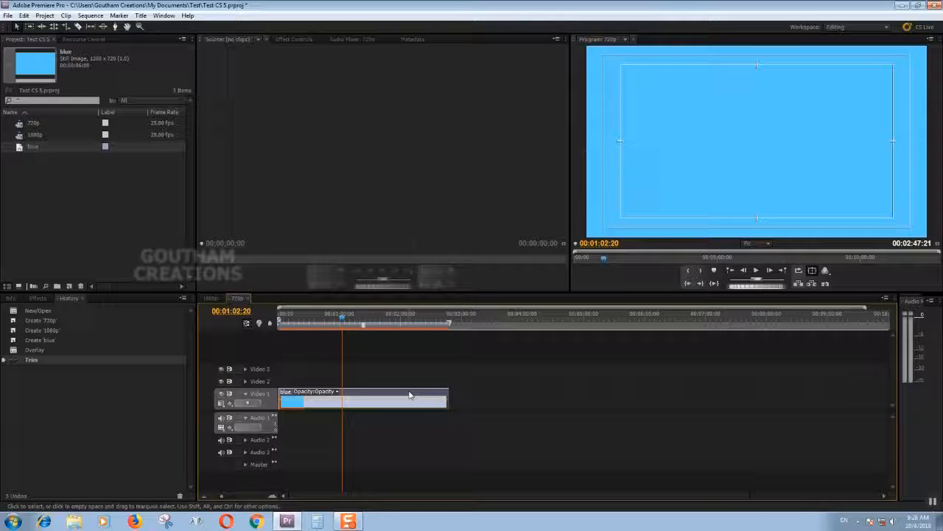
{"action": "left_click_drag", "start_coordinate": [448, 398], "coordinate": [370, 398]}
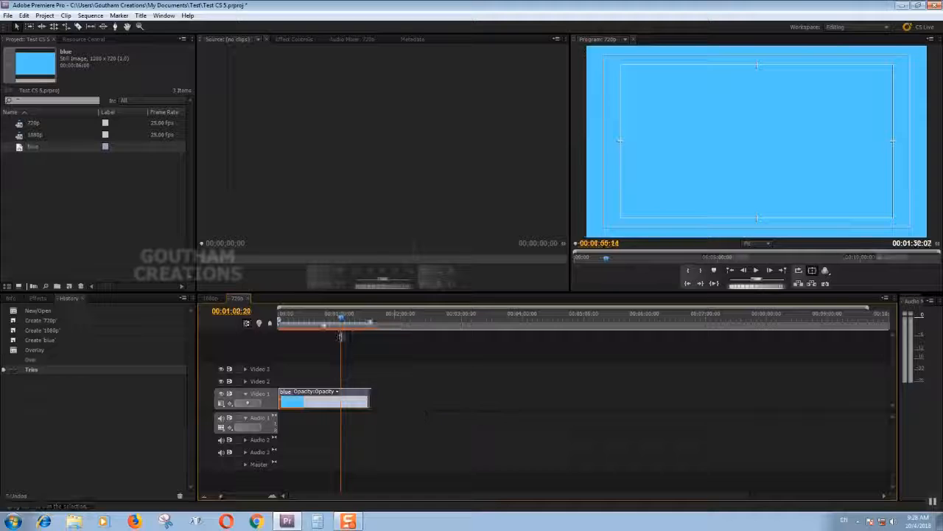
{"action": "left_click_drag", "start_coordinate": [299, 322], "coordinate": [318, 327]}
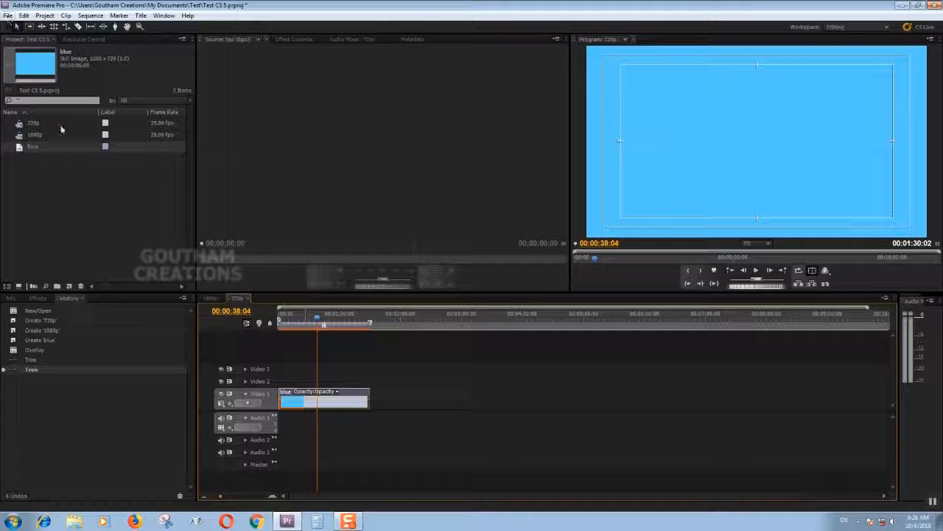
Create a new 1280 x 720 title named intro.
{"action": "left_click", "coordinate": [56, 183]}
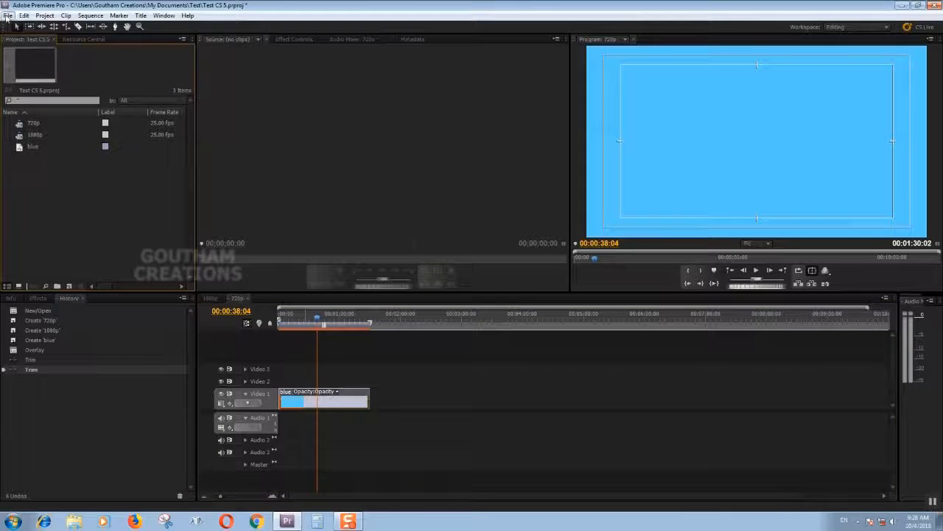
{"action": "left_click", "coordinate": [7, 17]}
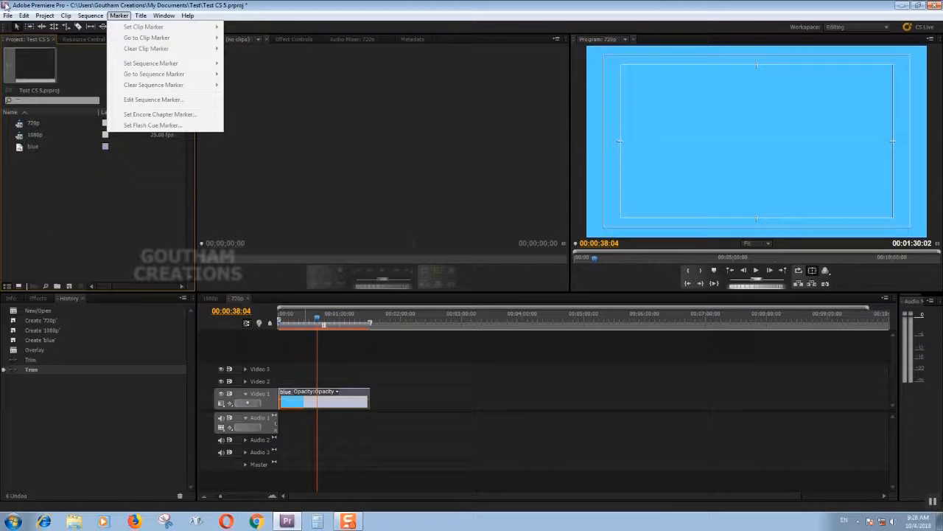
{"action": "left_click", "coordinate": [7, 15]}
{"action": "left_click", "coordinate": [8, 16]}
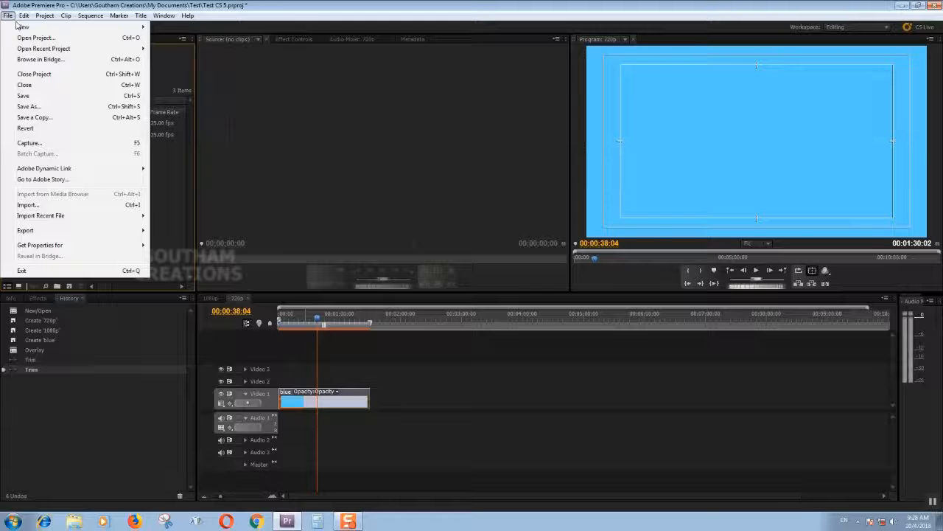
{"action": "mouse_move", "coordinate": [21, 27]}
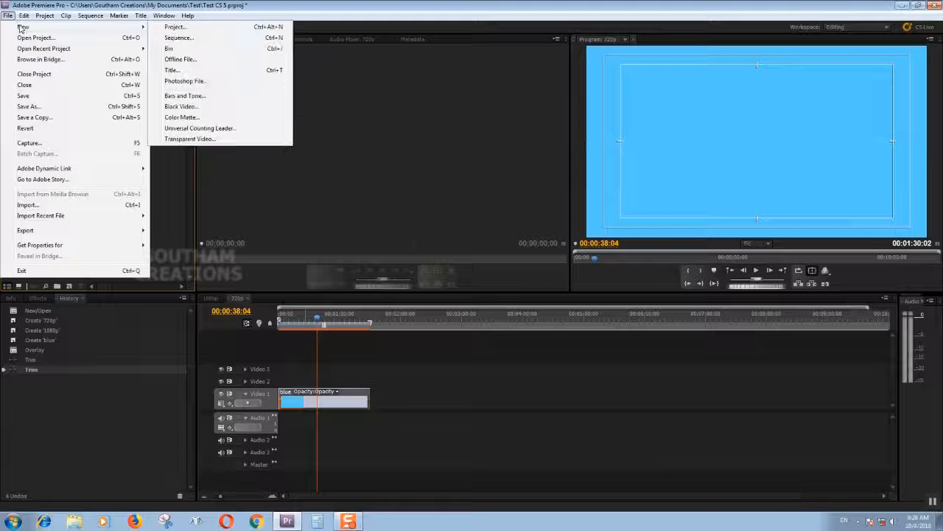
{"action": "left_click", "coordinate": [178, 72]}
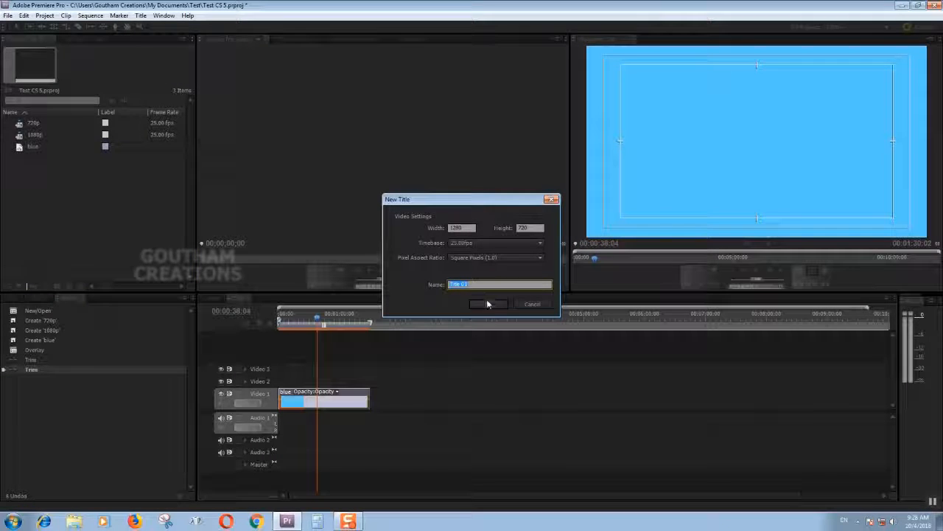
{"action": "type", "text": "te"}
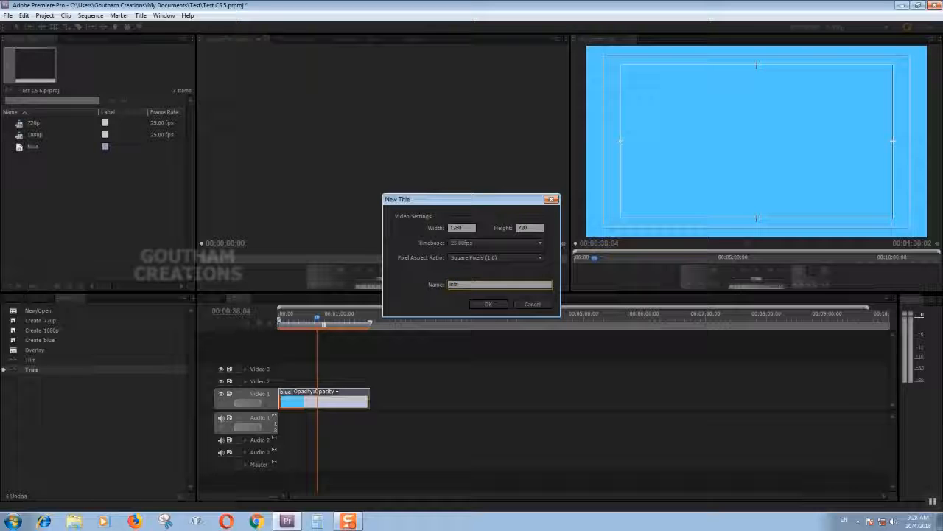
{"action": "left_click", "coordinate": [488, 304]}
Reposition and enlarge the title editor window so its whole layout fits on screen, and activate the Type tool.
{"action": "left_click_drag", "start_coordinate": [135, 57], "coordinate": [325, 135]}
{"action": "left_click_drag", "start_coordinate": [655, 440], "coordinate": [731, 519]}
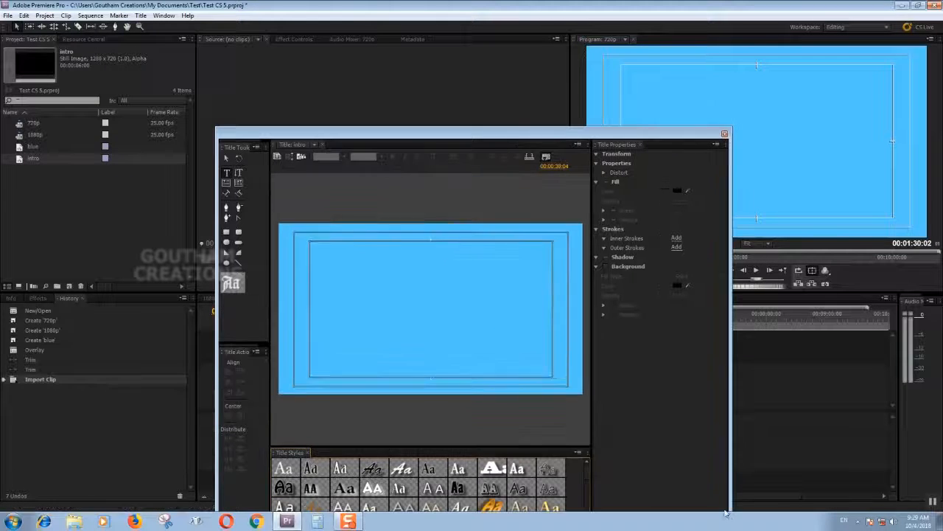
{"action": "left_click_drag", "start_coordinate": [323, 131], "coordinate": [276, 50]}
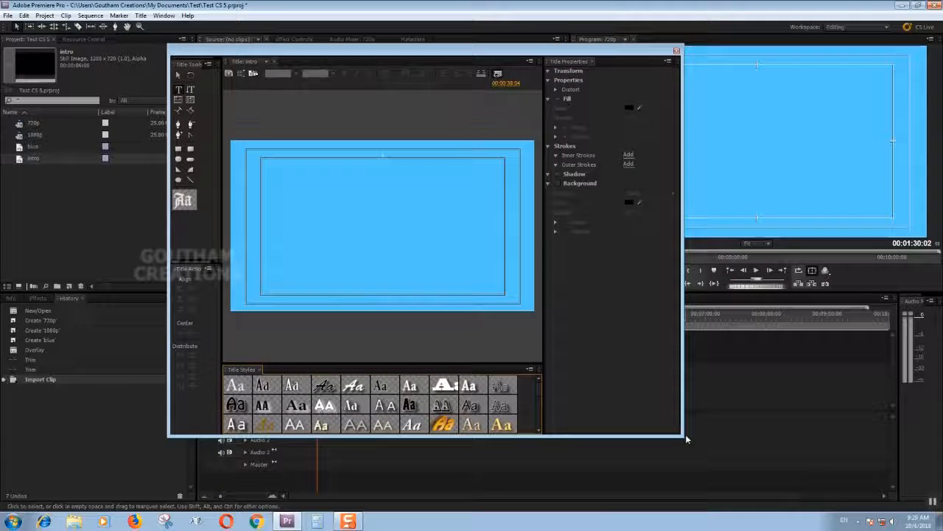
{"action": "left_click_drag", "start_coordinate": [685, 435], "coordinate": [704, 475]}
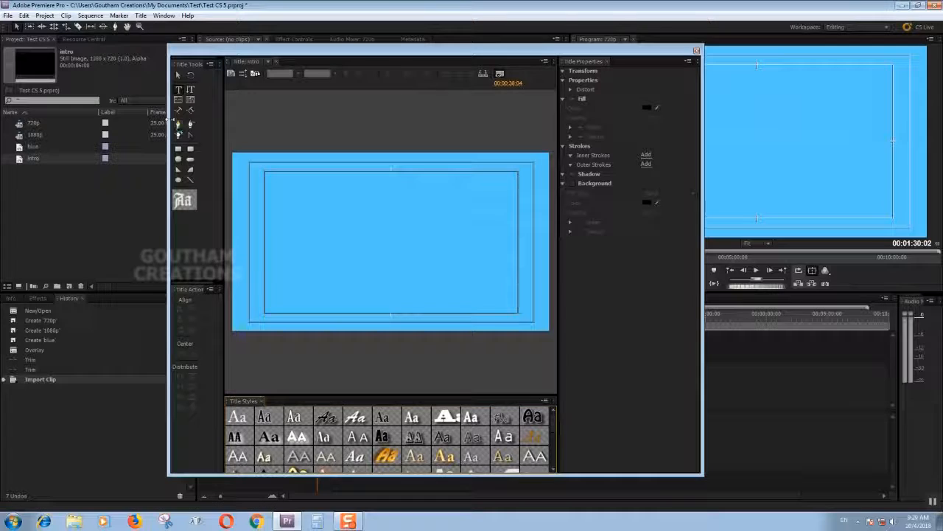
{"action": "left_click", "coordinate": [179, 92]}
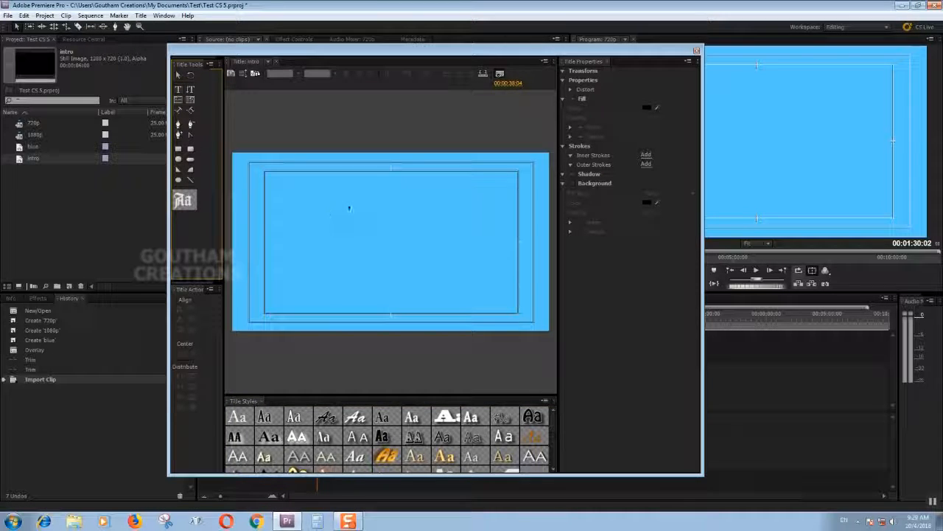
Add a text block in the upper middle of the intro title reading "Welcome", "To" and "CS 5" on three lines.
{"action": "left_click", "coordinate": [326, 202]}
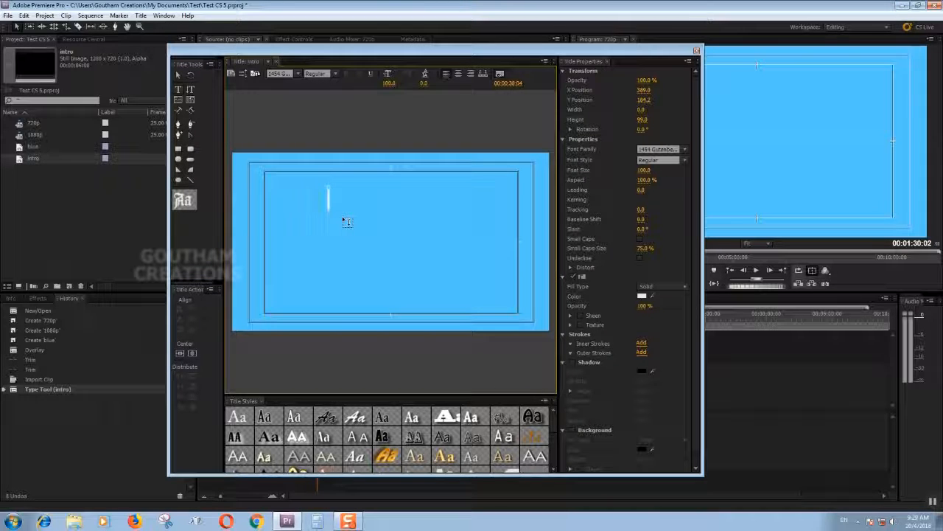
{"action": "type", "text": "We"}
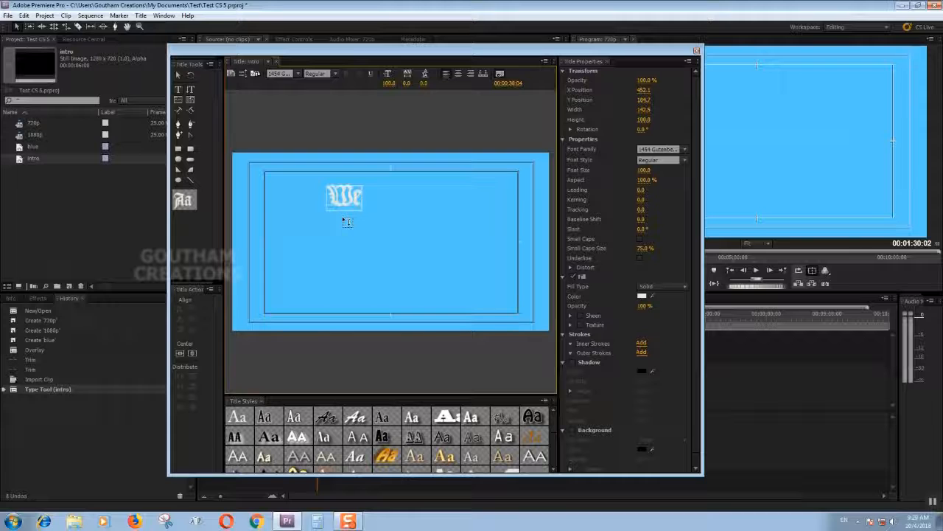
{"action": "type", "text": "lcome"}
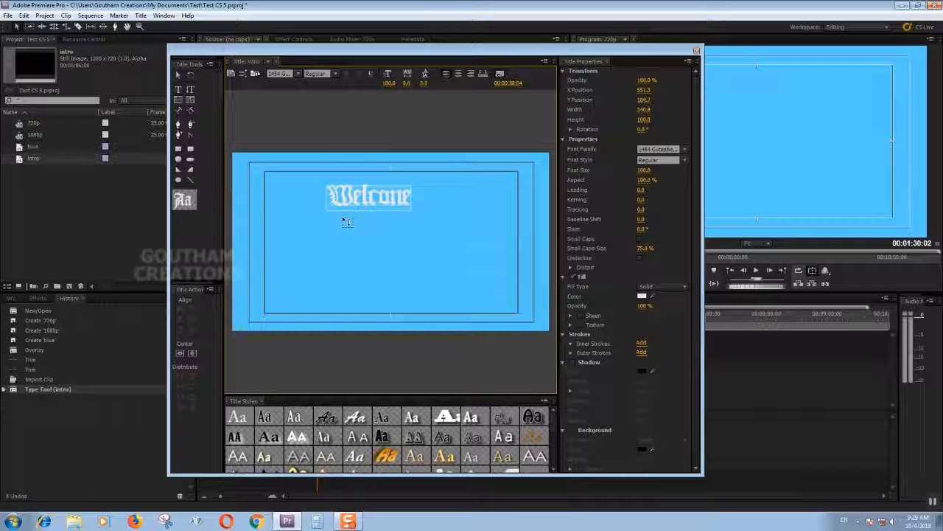
{"action": "key", "text": "Return"}
{"action": "type", "text": "To"}
{"action": "key", "text": "Return"}
{"action": "type", "text": "CS"}
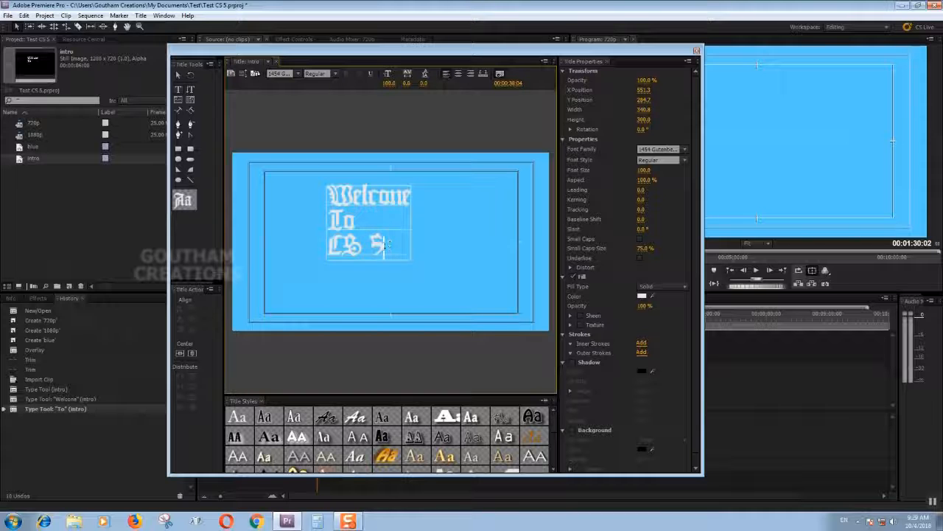
{"action": "type", "text": " 5"}
Change the solid fill colour of all three lines of title text to black.
{"action": "left_click_drag", "start_coordinate": [384, 246], "coordinate": [290, 192]}
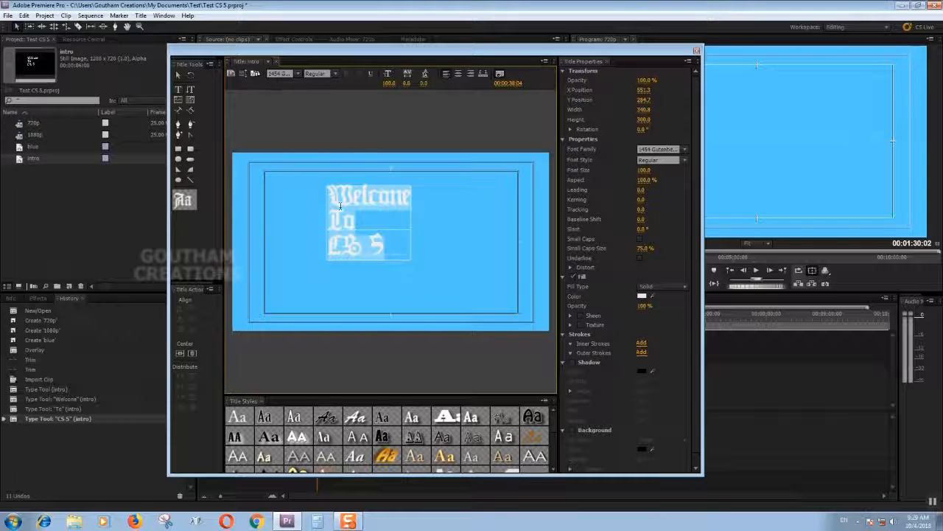
{"action": "left_click_drag", "start_coordinate": [327, 193], "coordinate": [393, 255]}
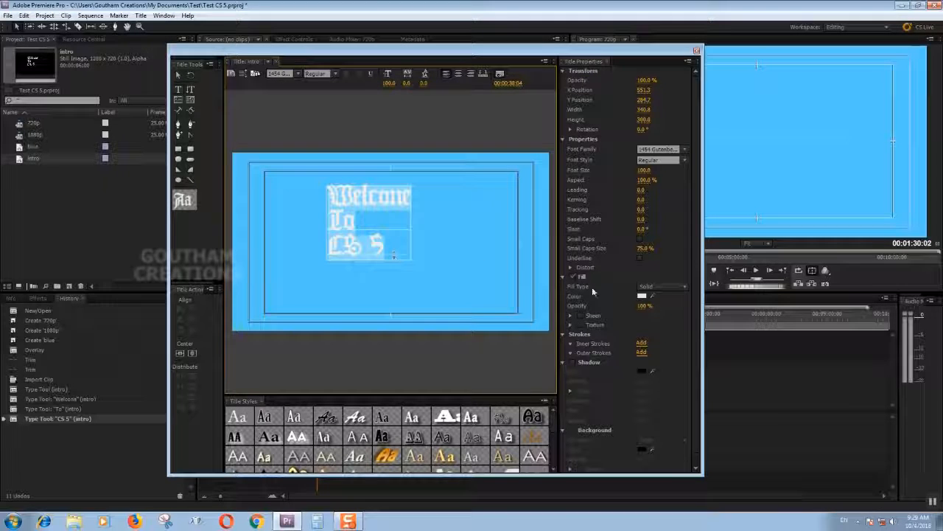
{"action": "left_click", "coordinate": [642, 296]}
{"action": "left_click", "coordinate": [478, 309]}
{"action": "left_click_drag", "start_coordinate": [489, 269], "coordinate": [487, 216]}
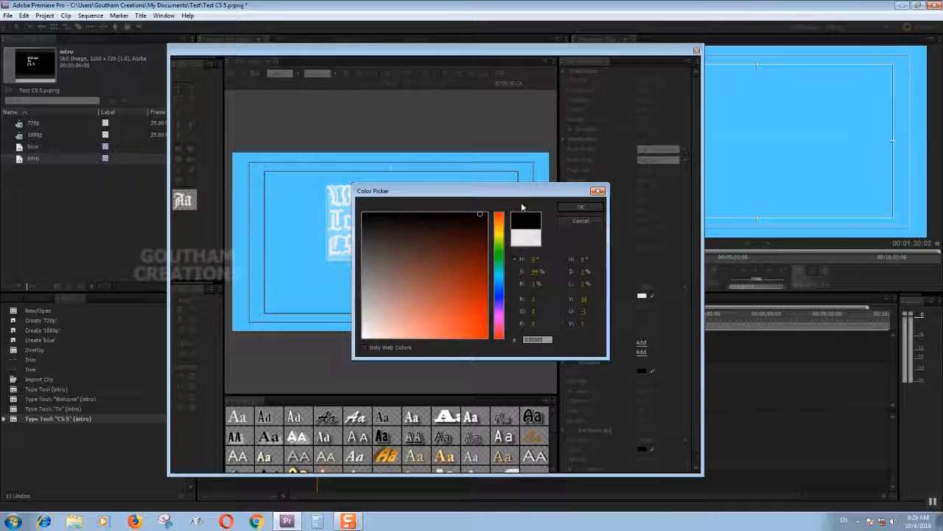
{"action": "left_click", "coordinate": [566, 210]}
Set the font of the whole title text to Arial and centre-align its three lines.
{"action": "left_click", "coordinate": [332, 193]}
{"action": "key", "text": "ctrl+a"}
{"action": "left_click", "coordinate": [280, 73]}
{"action": "type", "text": "a"}
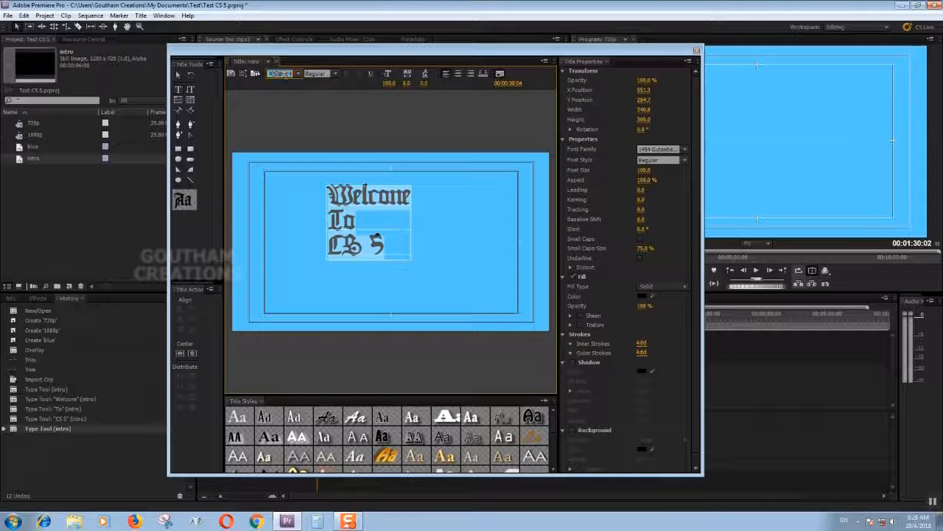
{"action": "type", "text": "rial"}
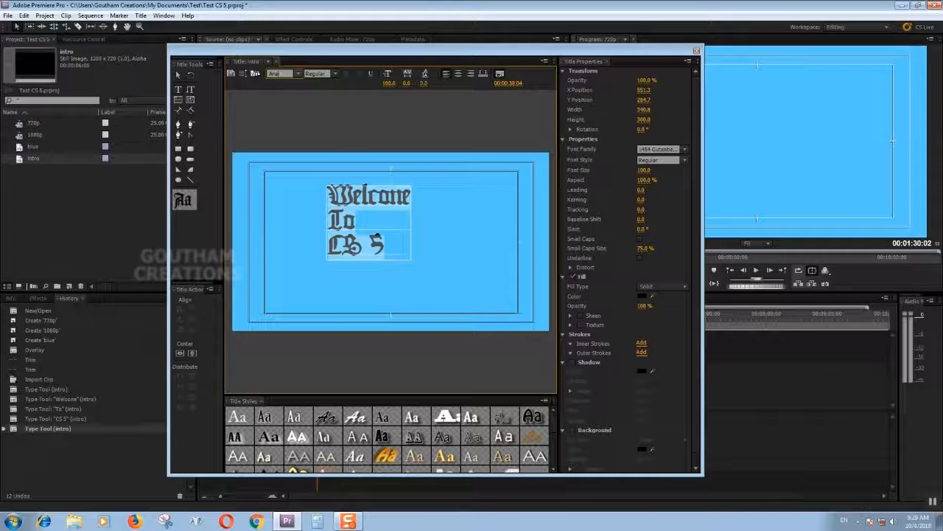
{"action": "key", "text": "Return"}
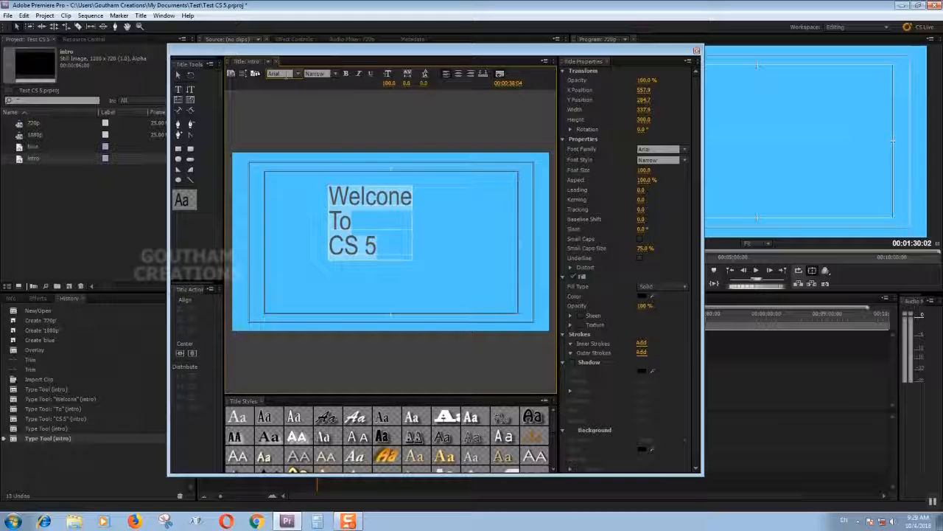
{"action": "left_click_drag", "start_coordinate": [333, 183], "coordinate": [380, 247]}
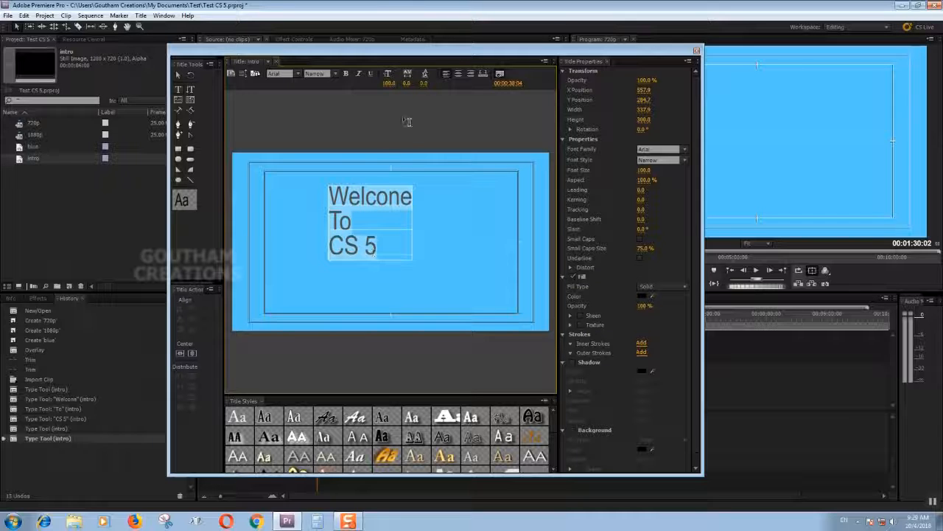
{"action": "left_click", "coordinate": [459, 76]}
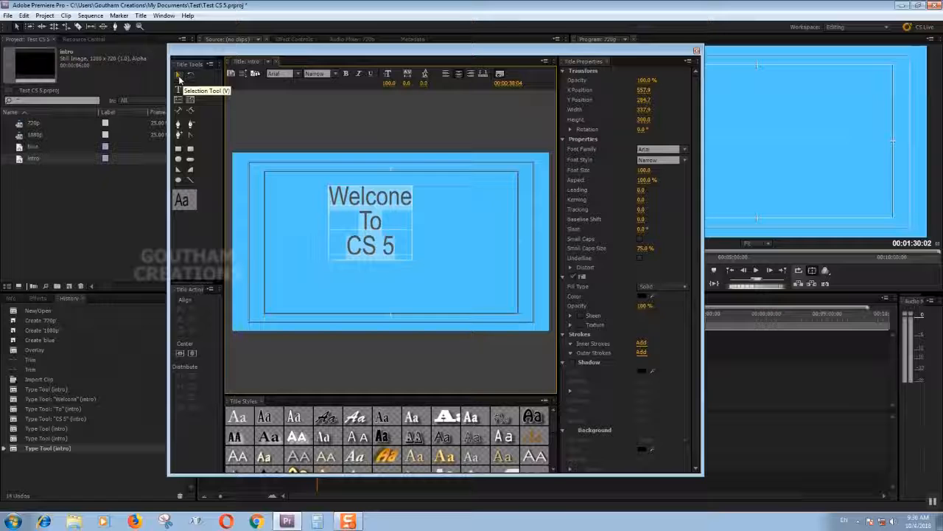
Switch to the Selection tool and centre the text block vertically and horizontally in the title frame.
{"action": "left_click", "coordinate": [179, 77]}
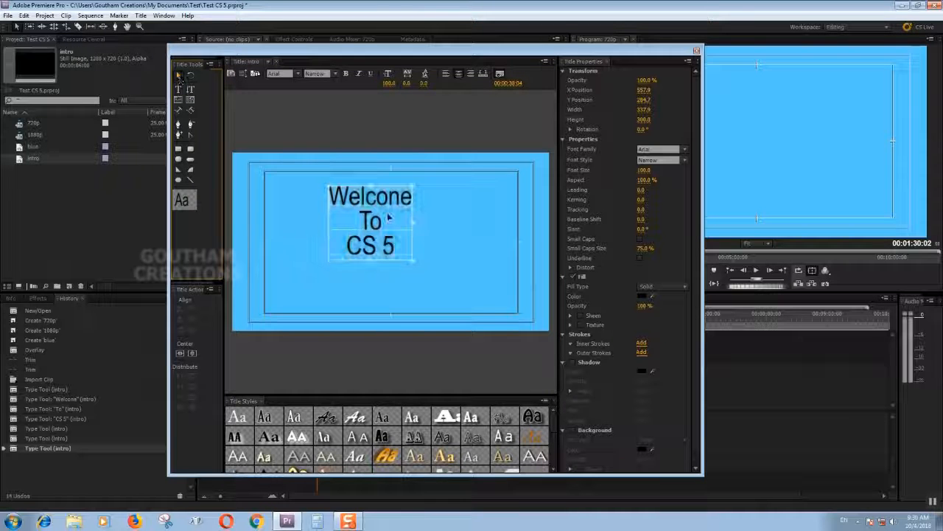
{"action": "mouse_move", "coordinate": [358, 207]}
{"action": "left_mouse_down"}
{"action": "mouse_move", "coordinate": [320, 185]}
{"action": "mouse_move", "coordinate": [351, 206]}
{"action": "mouse_move", "coordinate": [374, 205]}
{"action": "left_mouse_up"}
{"action": "left_click_drag", "start_coordinate": [223, 325], "coordinate": [244, 325]}
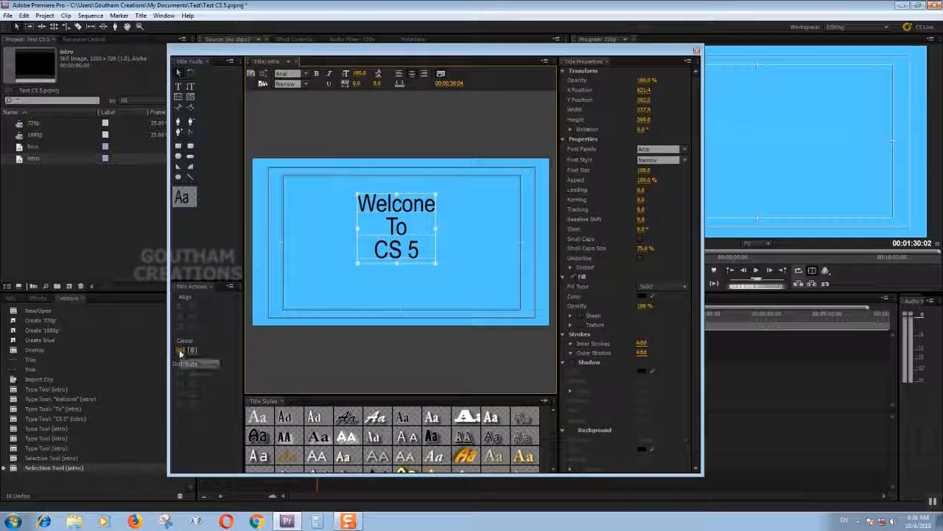
{"action": "left_click", "coordinate": [181, 350]}
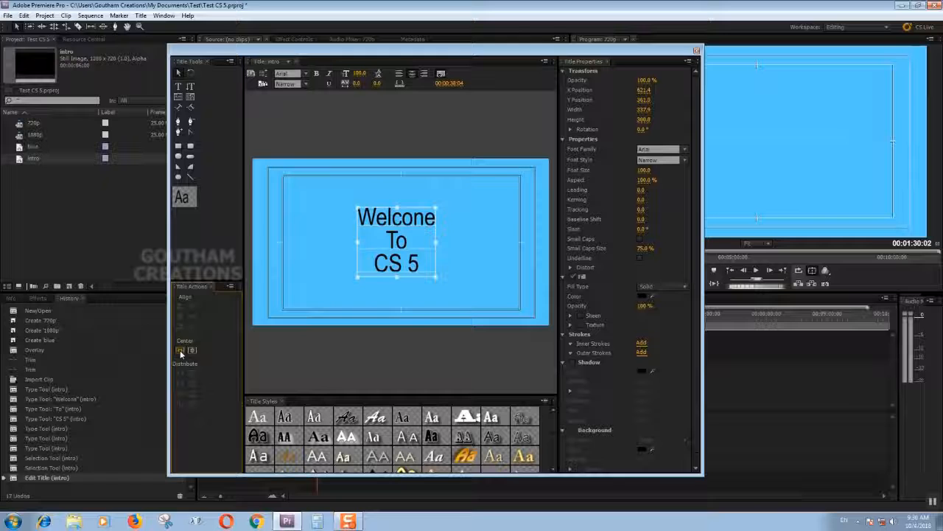
{"action": "left_click", "coordinate": [194, 352]}
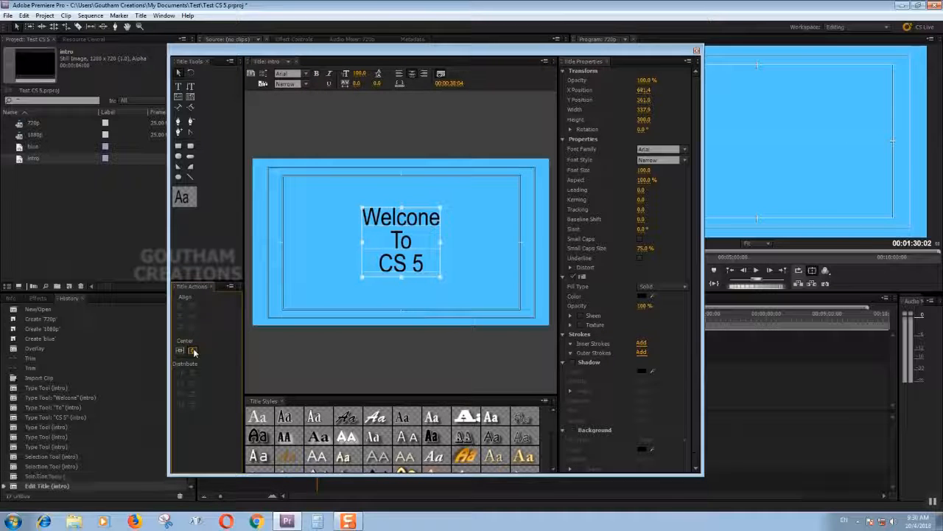
{"action": "left_click", "coordinate": [431, 183]}
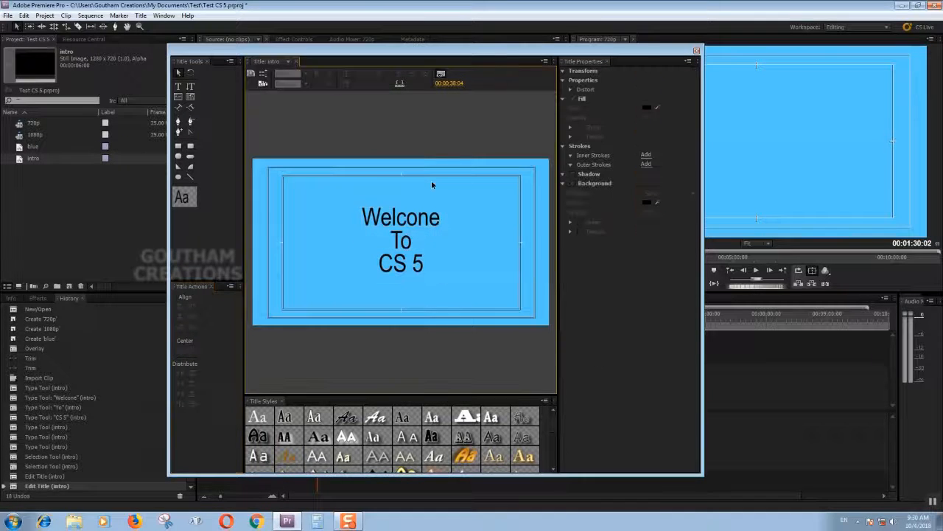
Enlarge the style library and try several styles on the title text, including Hobo Medium Gold 58, Caslon Red 84, ChaparralPro Gold 75 and Caslon Pro 68.
{"action": "left_click", "coordinate": [403, 223]}
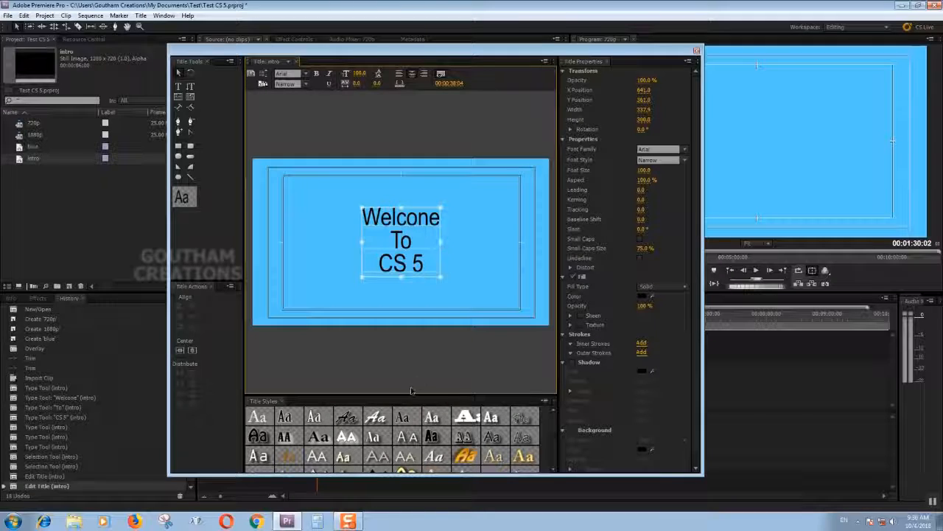
{"action": "left_click_drag", "start_coordinate": [408, 394], "coordinate": [409, 362]}
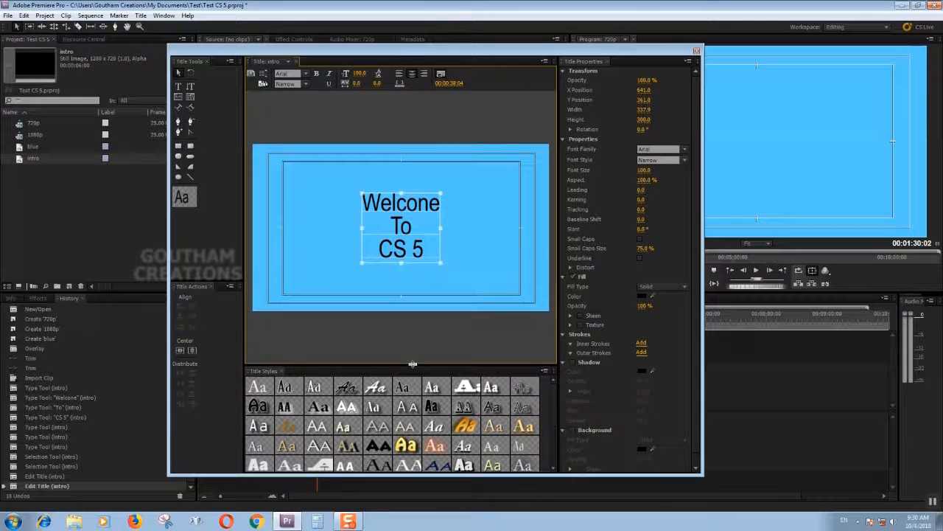
{"action": "left_click", "coordinate": [405, 444]}
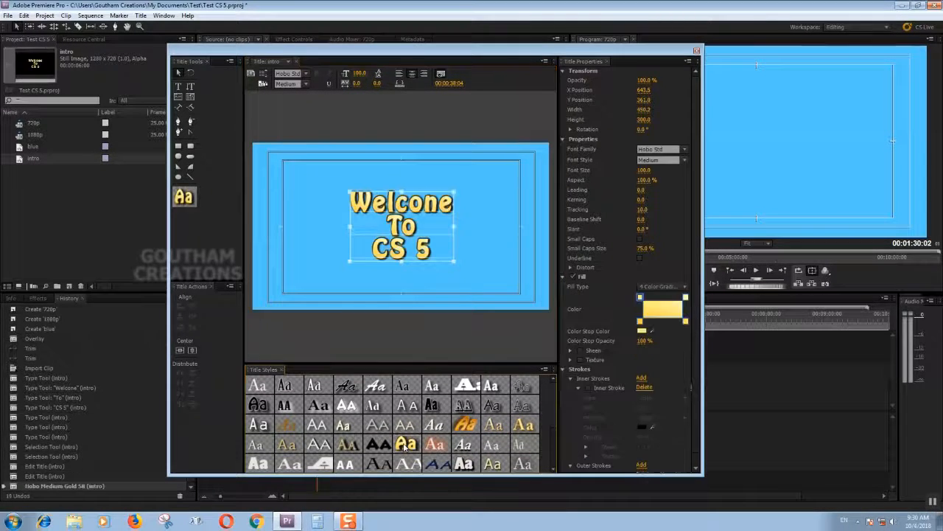
{"action": "left_click", "coordinate": [436, 444]}
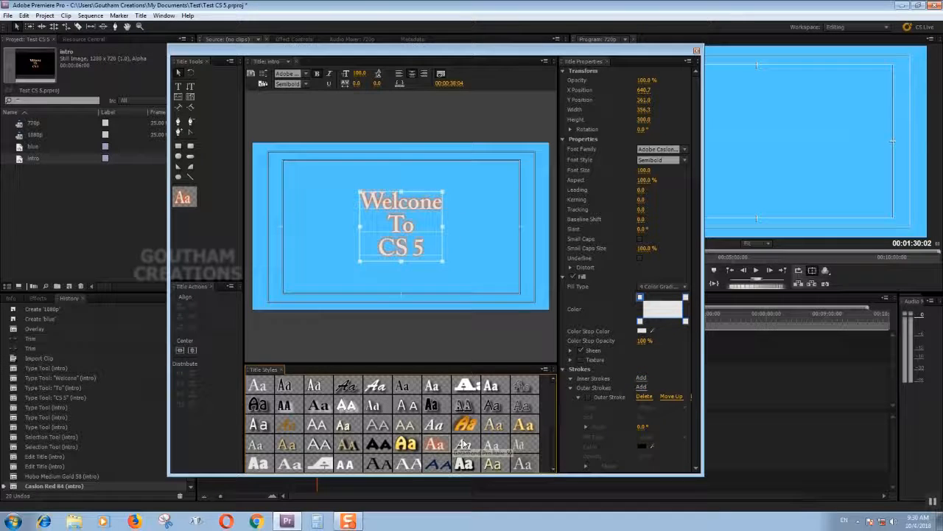
{"action": "left_click", "coordinate": [464, 445]}
{"action": "left_click", "coordinate": [492, 444]}
{"action": "left_click", "coordinate": [523, 443]}
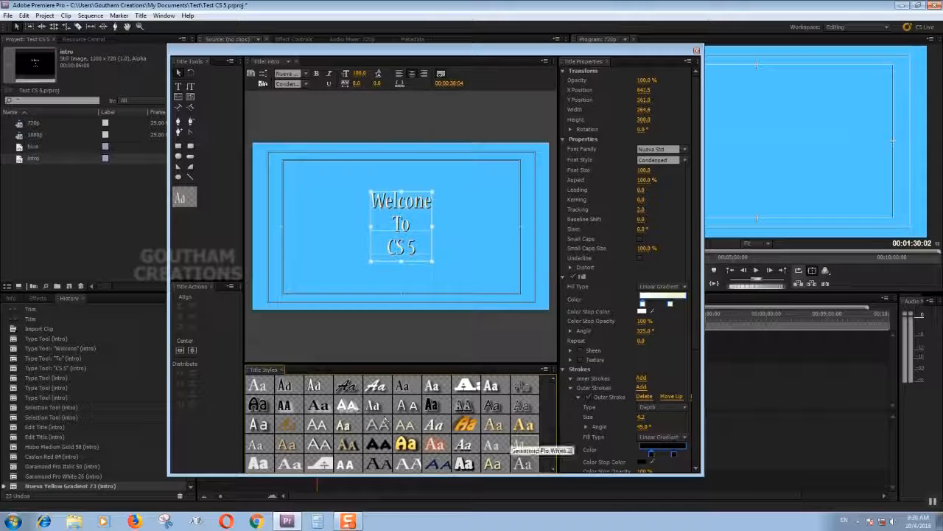
{"action": "left_click", "coordinate": [288, 445]}
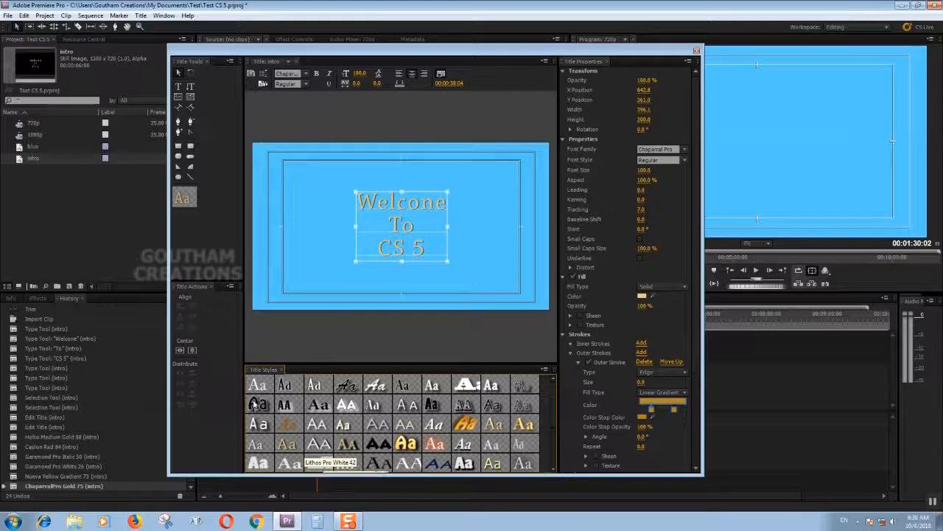
{"action": "left_click", "coordinate": [258, 386]}
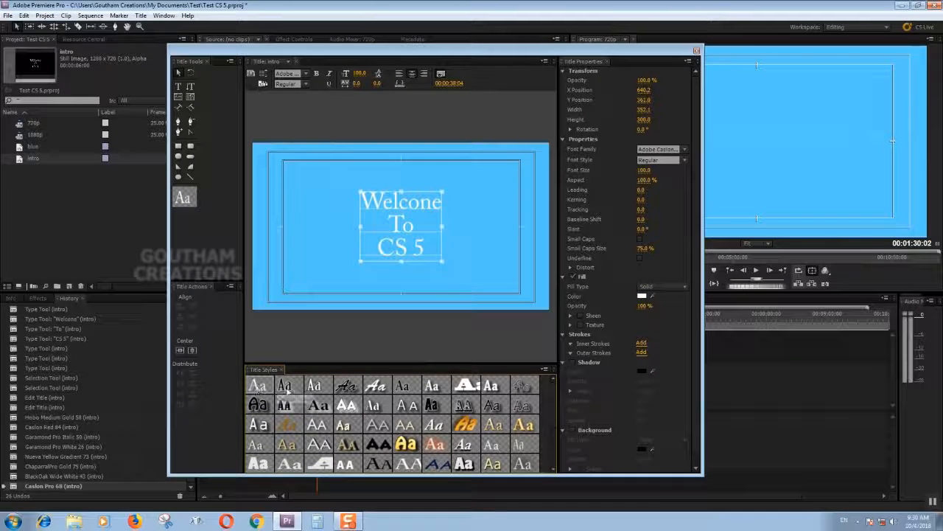
Try the Lithos Pro Black 43 style on the title text, undo it and save the project.
{"action": "right_click", "coordinate": [379, 447]}
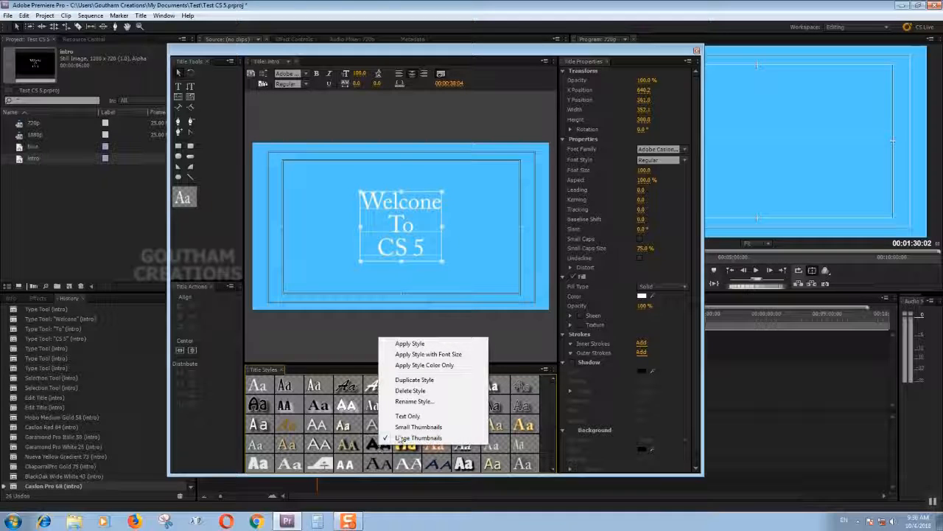
{"action": "left_click", "coordinate": [411, 344]}
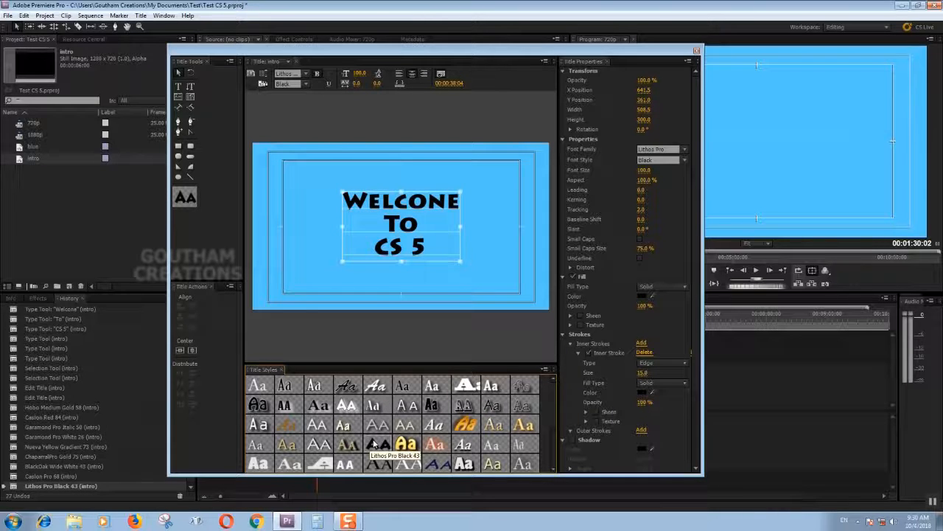
{"action": "key", "text": "ctrl+z"}
{"action": "key", "text": "ctrl+s"}
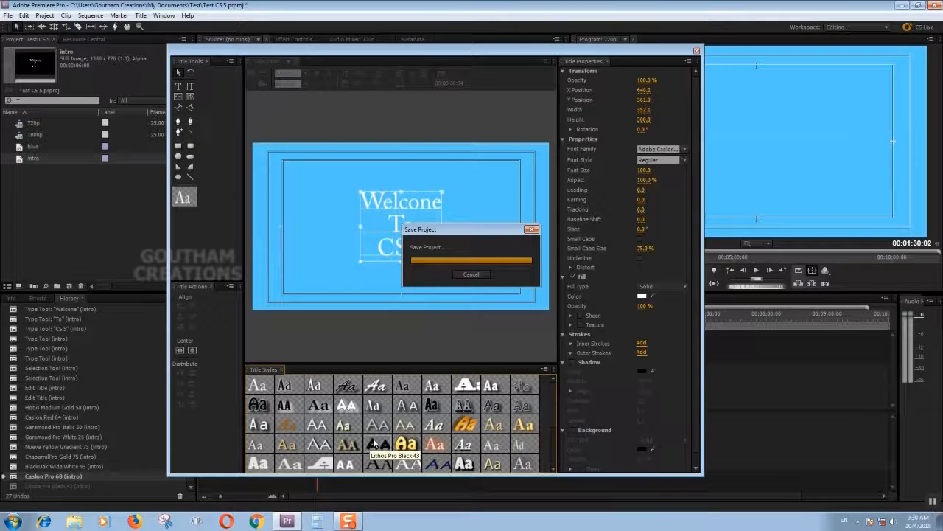
Apply the Hobo Medium Gold 58 style with its font size to the title text, and only the colours of Caslon Red 84.
{"action": "right_click", "coordinate": [407, 446]}
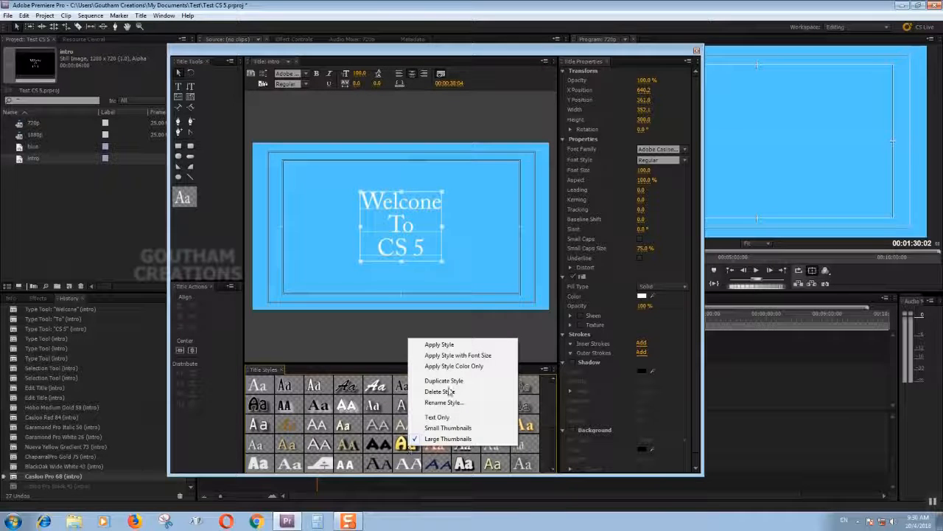
{"action": "left_click", "coordinate": [456, 355]}
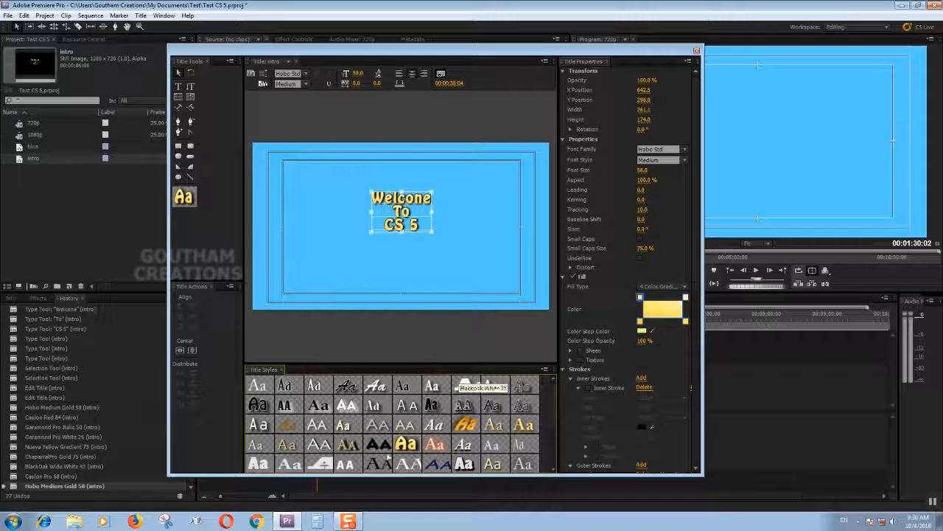
{"action": "right_click", "coordinate": [427, 441]}
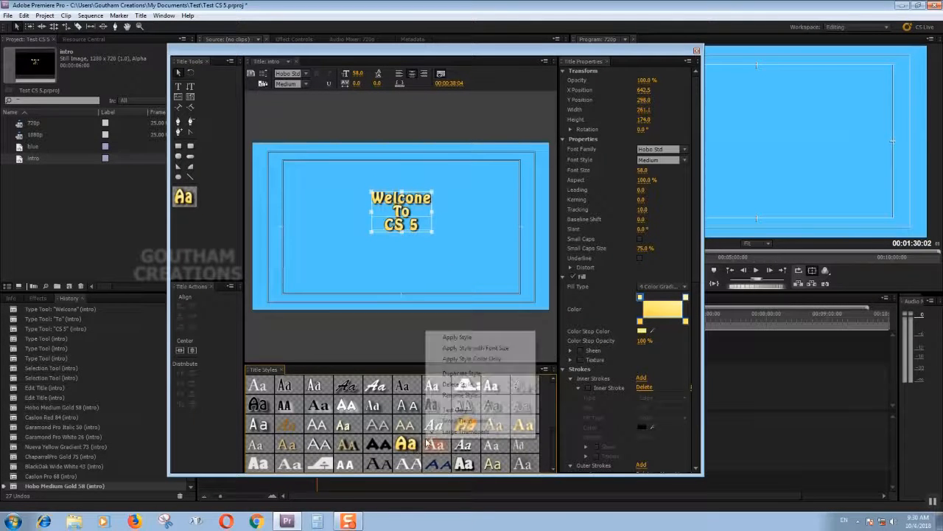
{"action": "left_click", "coordinate": [457, 358]}
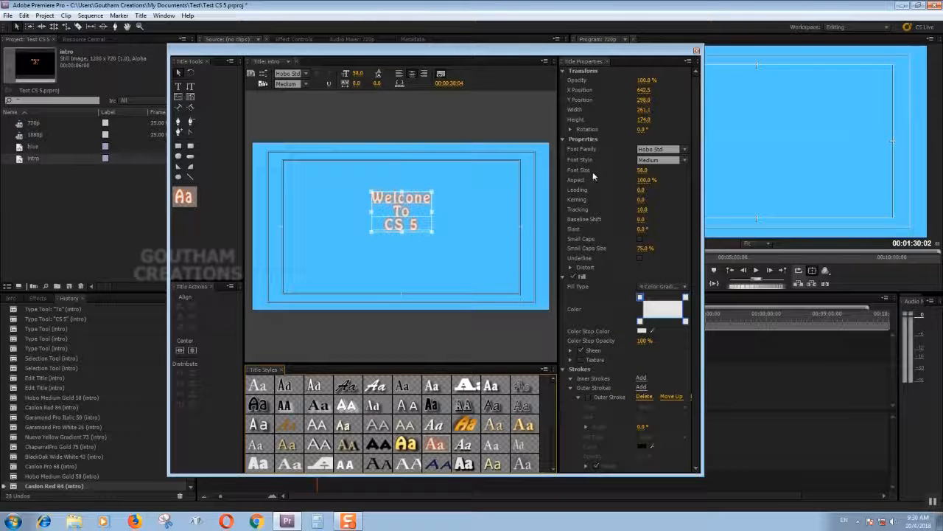
Set the title text's font size to 117 and centre the block vertically and horizontally in the frame.
{"action": "mouse_move", "coordinate": [644, 172]}
{"action": "left_mouse_down"}
{"action": "mouse_move", "coordinate": [655, 173]}
{"action": "mouse_move", "coordinate": [646, 172]}
{"action": "left_mouse_up"}
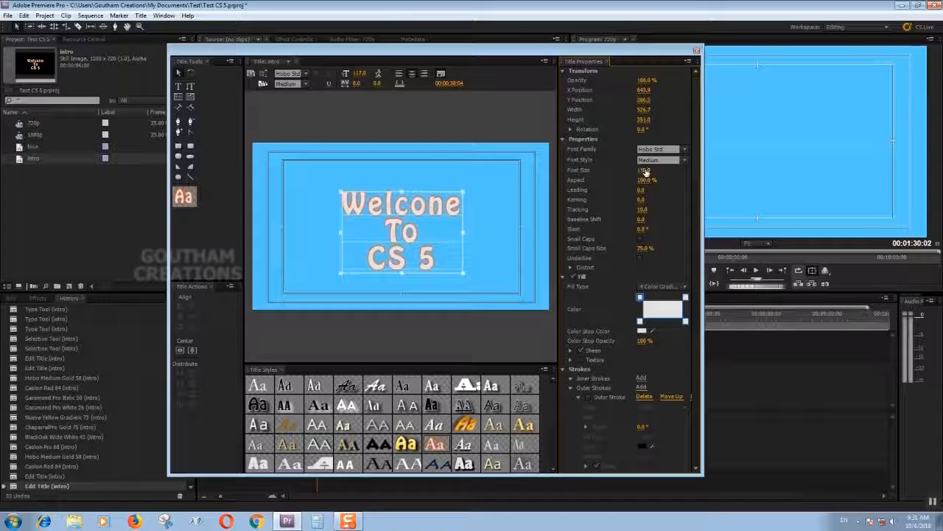
{"action": "left_click", "coordinate": [181, 355]}
{"action": "left_click", "coordinate": [193, 352]}
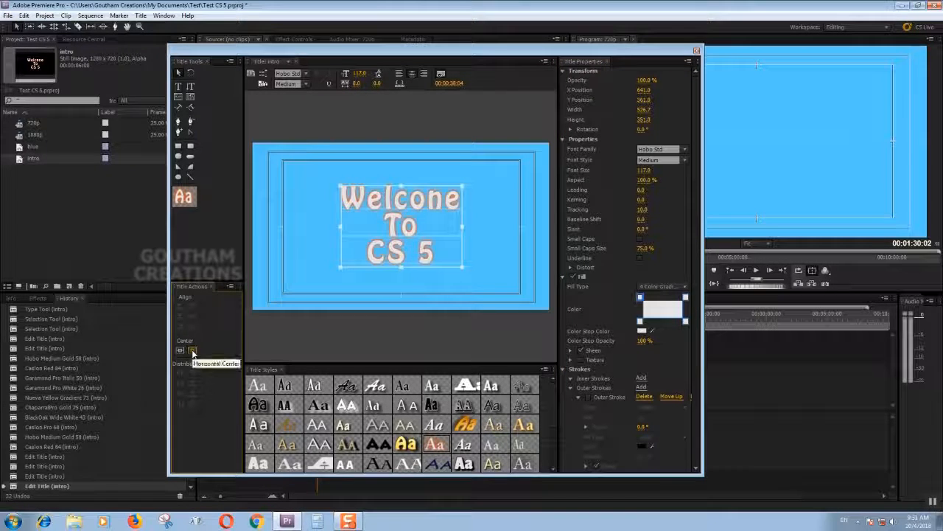
Close the title editor and select the intro title among the project items.
{"action": "left_click", "coordinate": [696, 53]}
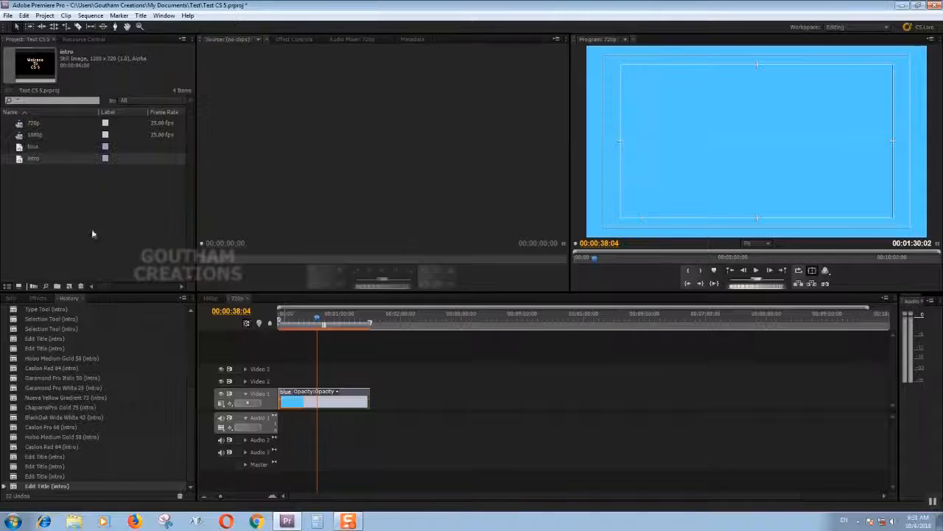
{"action": "left_click", "coordinate": [29, 194]}
{"action": "left_click", "coordinate": [25, 162]}
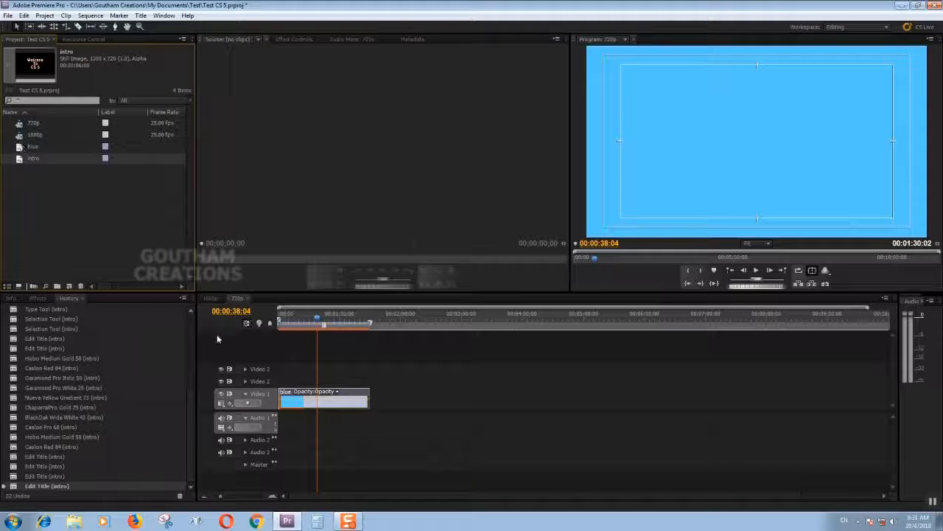
Place the intro title on Video 2 at about 12 seconds, above the blue matte, and extend its end close to the matte's end.
{"action": "left_click_drag", "start_coordinate": [29, 159], "coordinate": [293, 379]}
{"action": "left_click", "coordinate": [293, 316]}
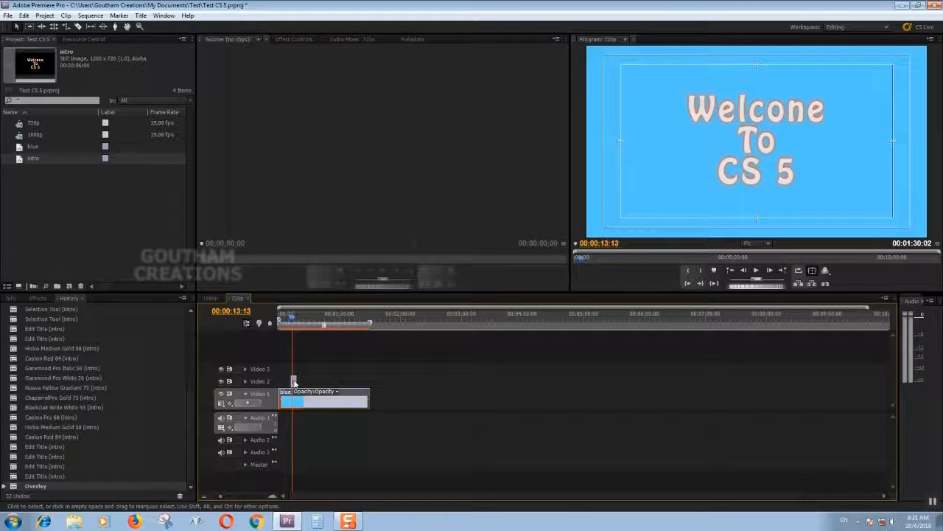
{"action": "left_click_drag", "start_coordinate": [295, 381], "coordinate": [359, 381]}
Show the effects list and place the playhead at 00:00:19:08 over the intro clip.
{"action": "left_click_drag", "start_coordinate": [295, 318], "coordinate": [289, 336]}
{"action": "key", "text": "space"}
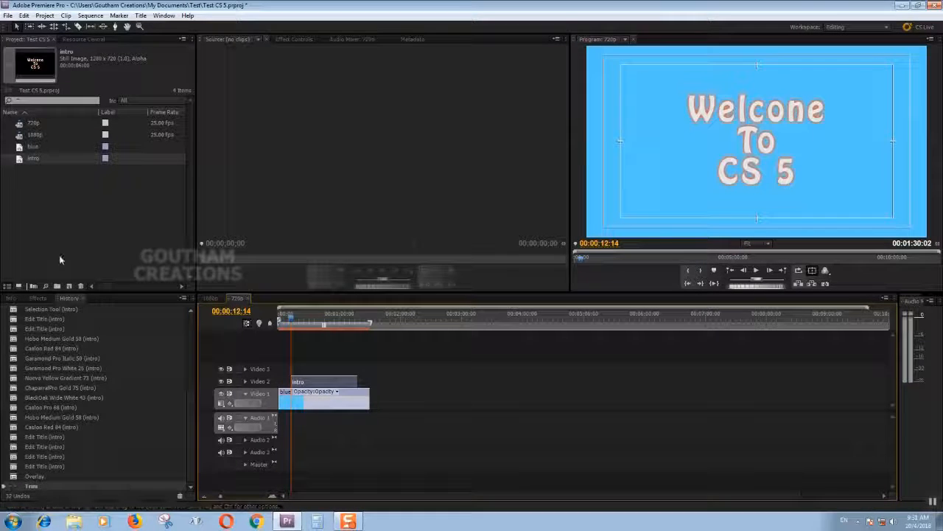
{"action": "left_click", "coordinate": [38, 298]}
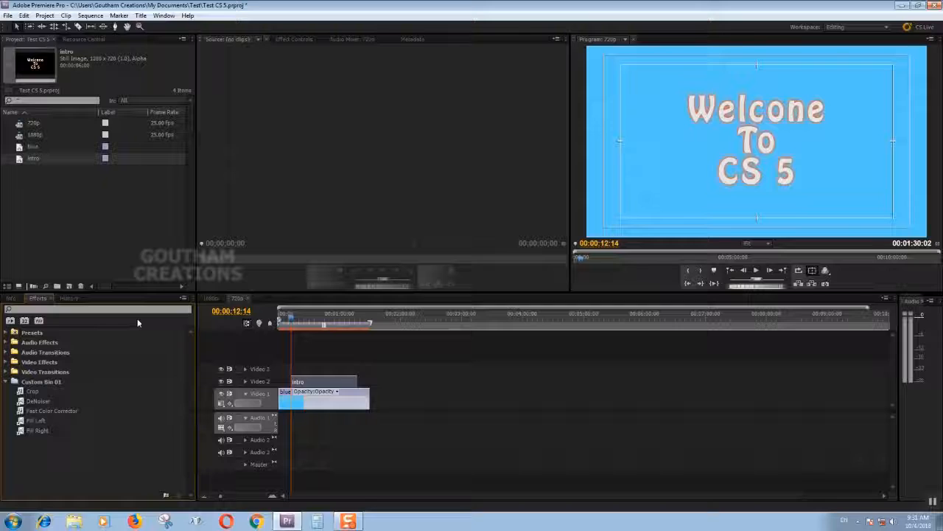
{"action": "left_click", "coordinate": [299, 323]}
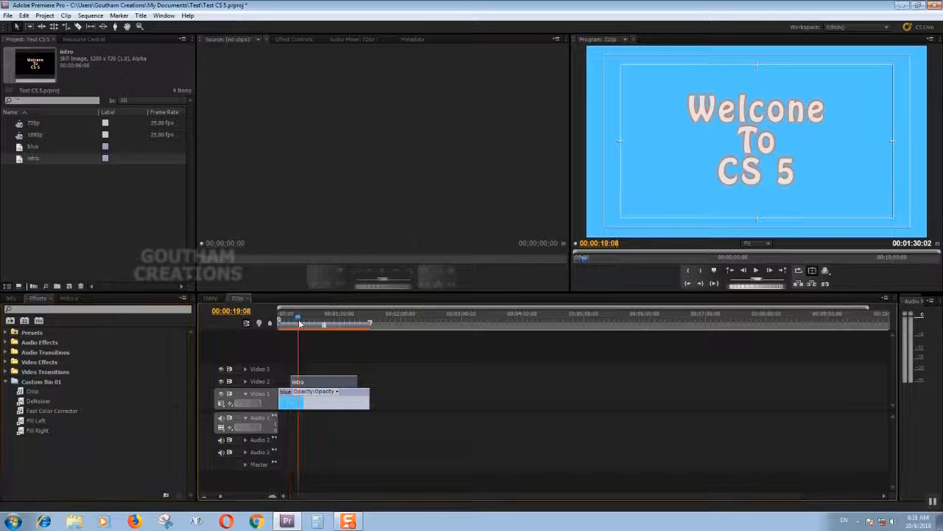
{"action": "double_click", "coordinate": [298, 383]}
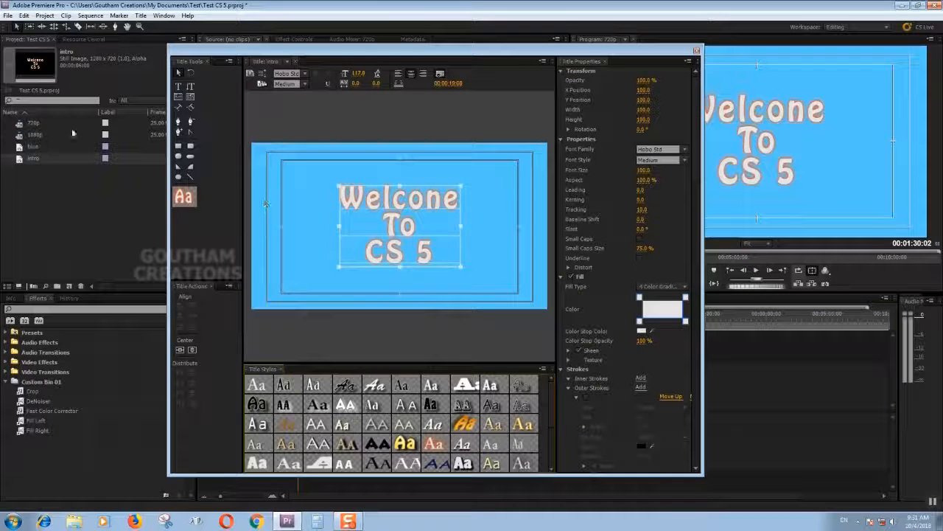
{"action": "left_click", "coordinate": [180, 87]}
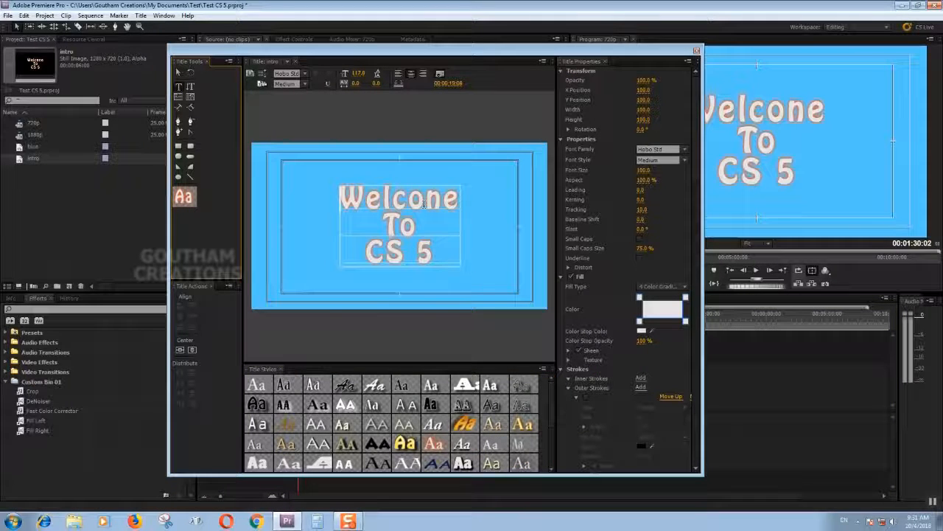
{"action": "left_click", "coordinate": [696, 51]}
{"action": "left_click", "coordinate": [319, 368]}
{"action": "left_click", "coordinate": [314, 385]}
{"action": "left_click", "coordinate": [319, 372]}
{"action": "left_click", "coordinate": [313, 385]}
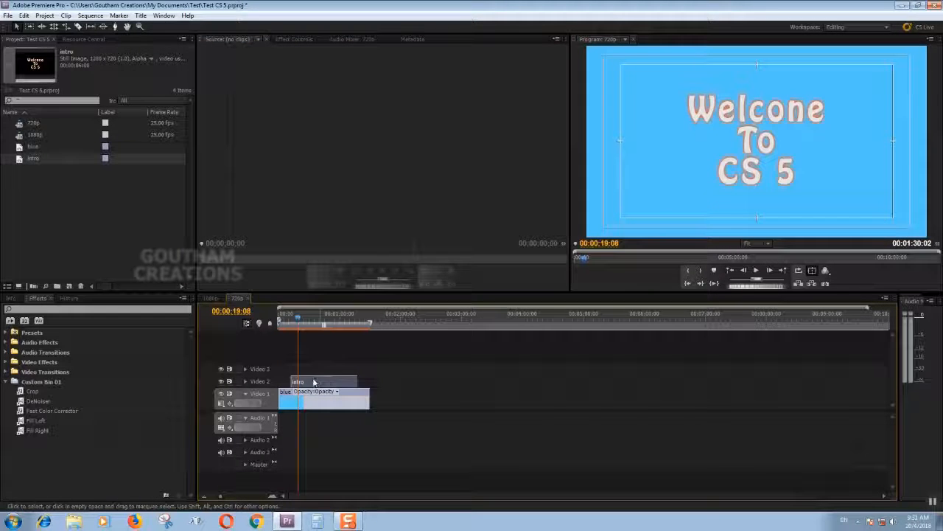
Open the intro title from the timeline, correct "Welcone" to "Welcome", centre the text horizontally and close the title editor.
{"action": "double_click", "coordinate": [312, 381]}
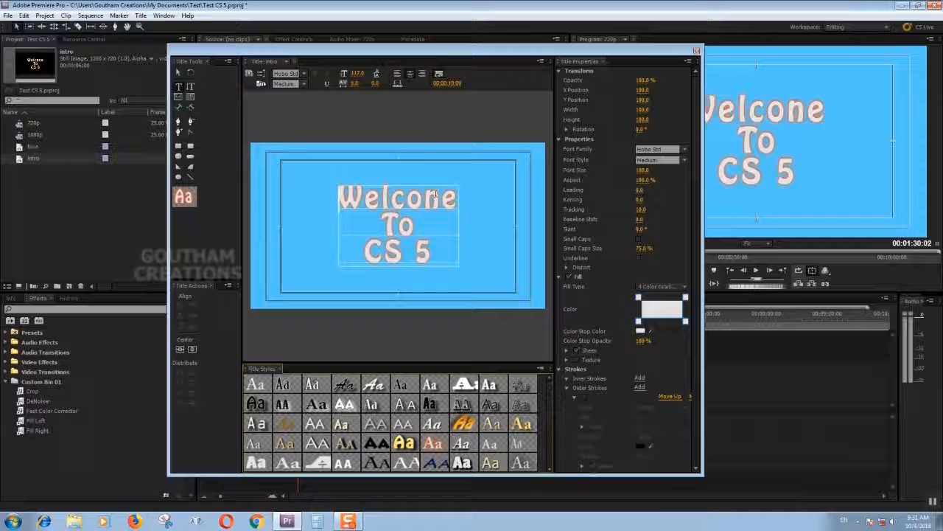
{"action": "left_click", "coordinate": [177, 87]}
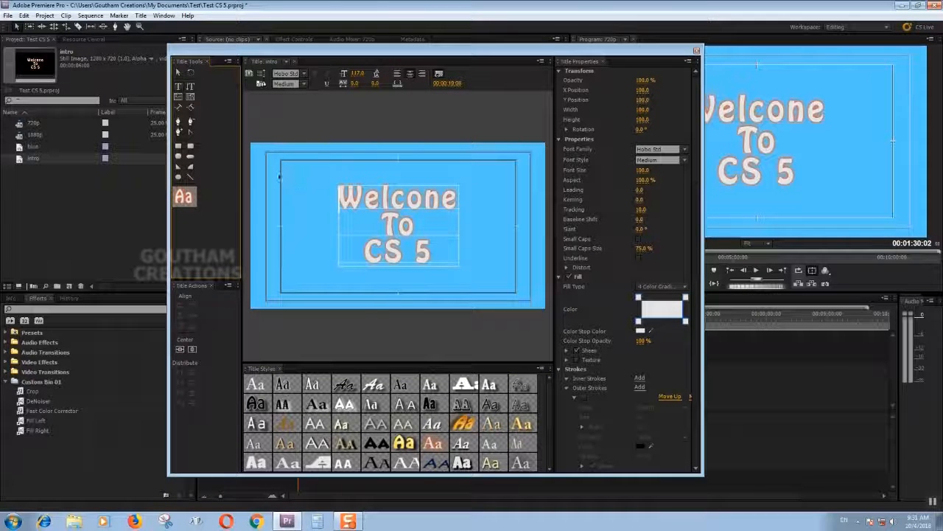
{"action": "left_click", "coordinate": [434, 198]}
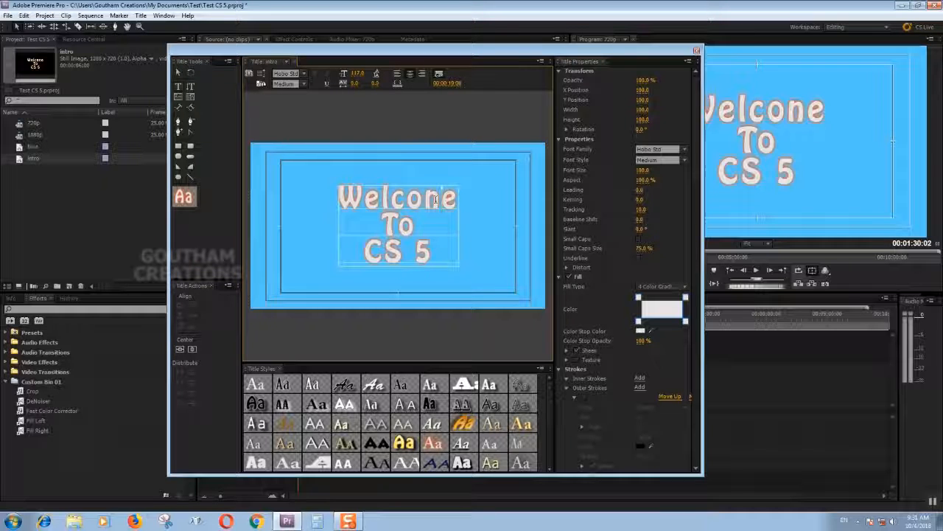
{"action": "key", "text": "BackSpace"}
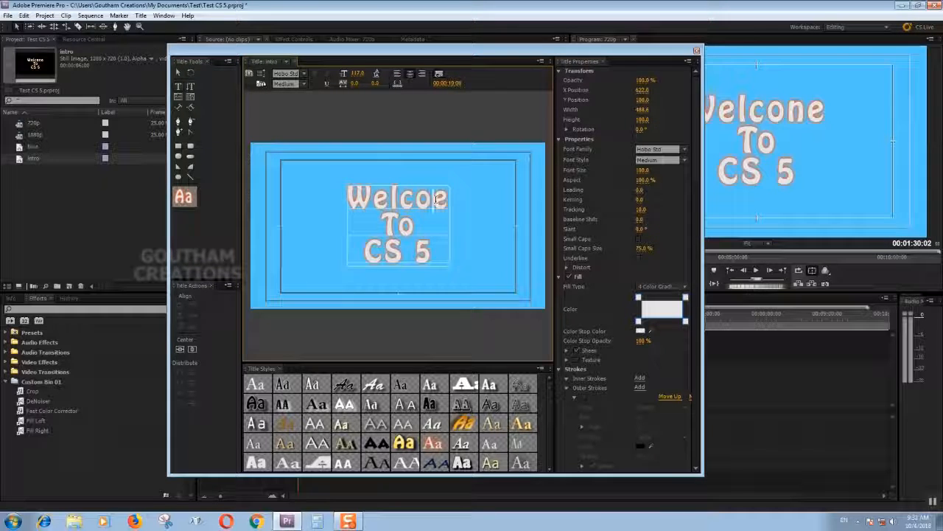
{"action": "type", "text": "m"}
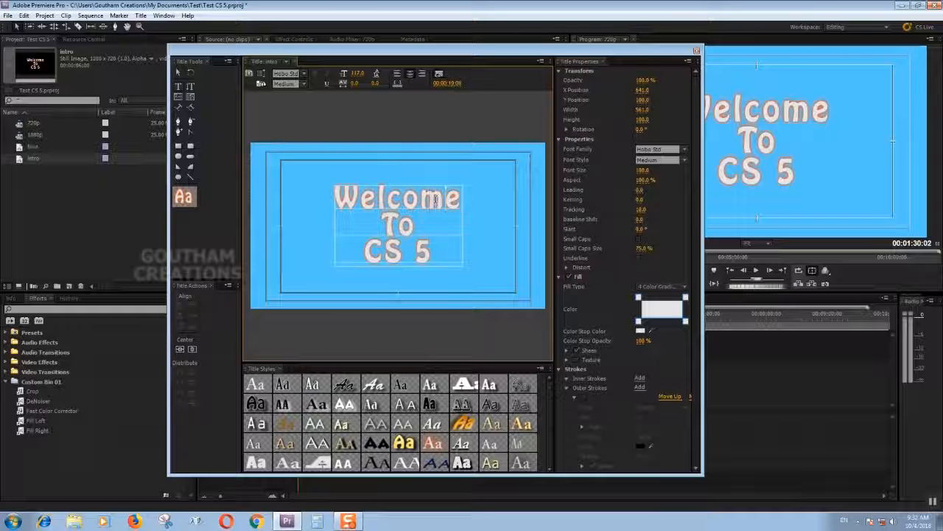
{"action": "left_click", "coordinate": [182, 351]}
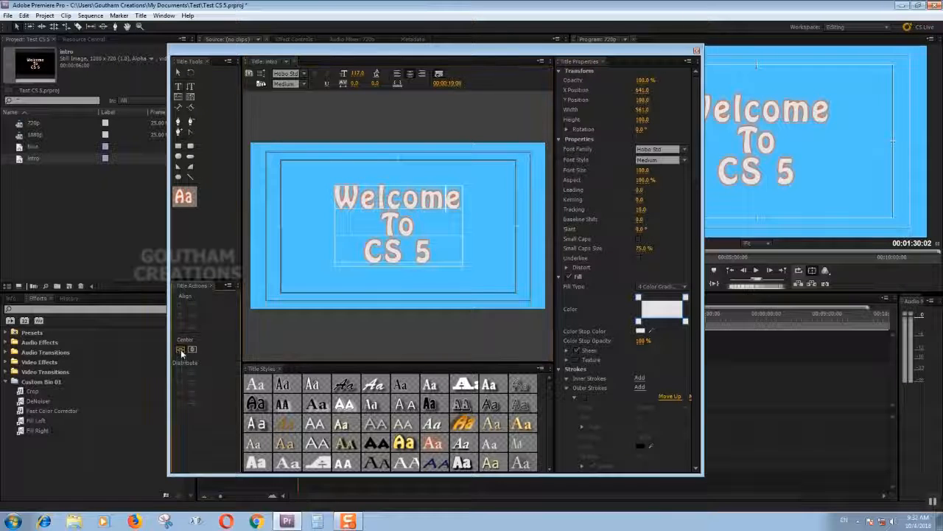
{"action": "left_click", "coordinate": [696, 51]}
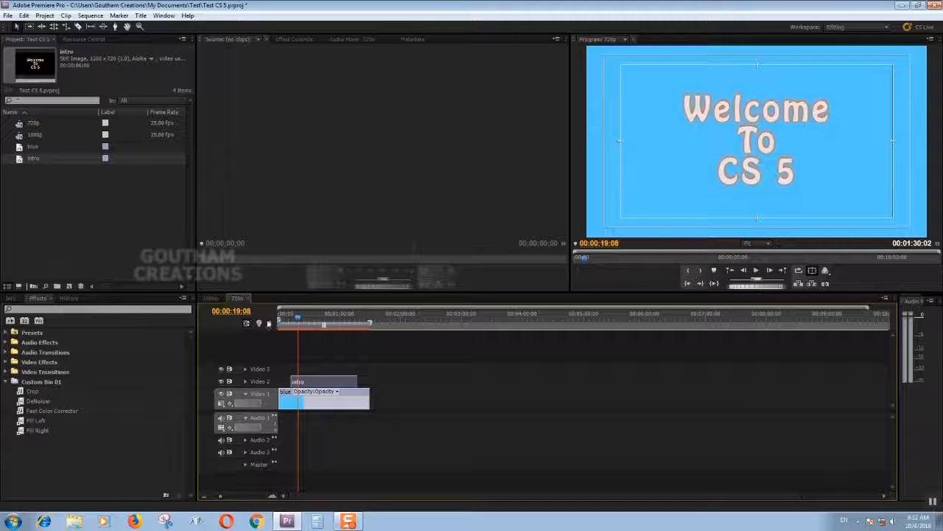
Play the sequence from its start and move the intro clip earlier on Video 2 so it starts at 00:00:05:14.
{"action": "left_click_drag", "start_coordinate": [298, 318], "coordinate": [239, 336]}
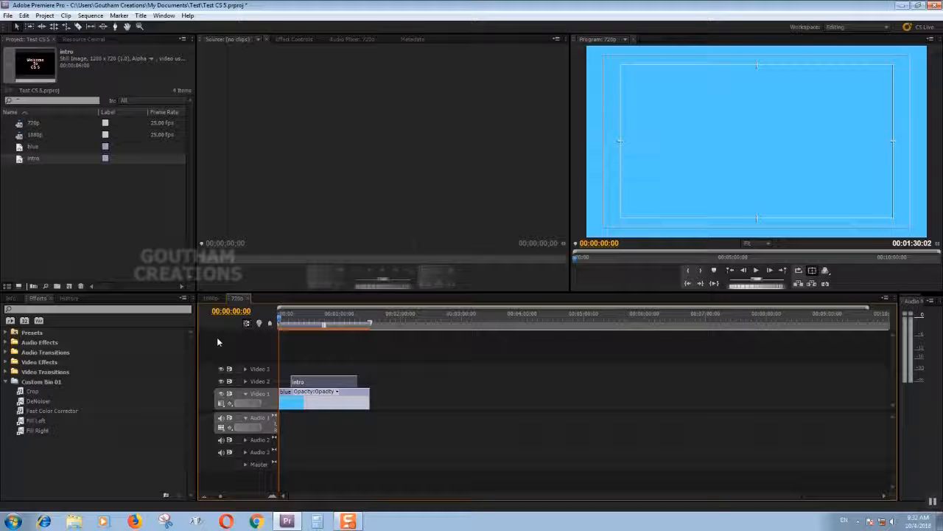
{"action": "key", "text": "space"}
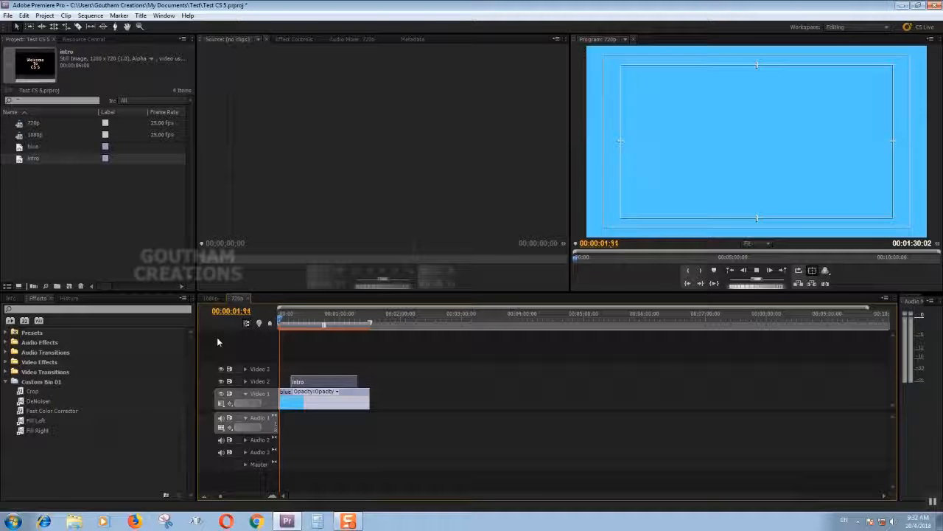
{"action": "key", "text": "equal"}
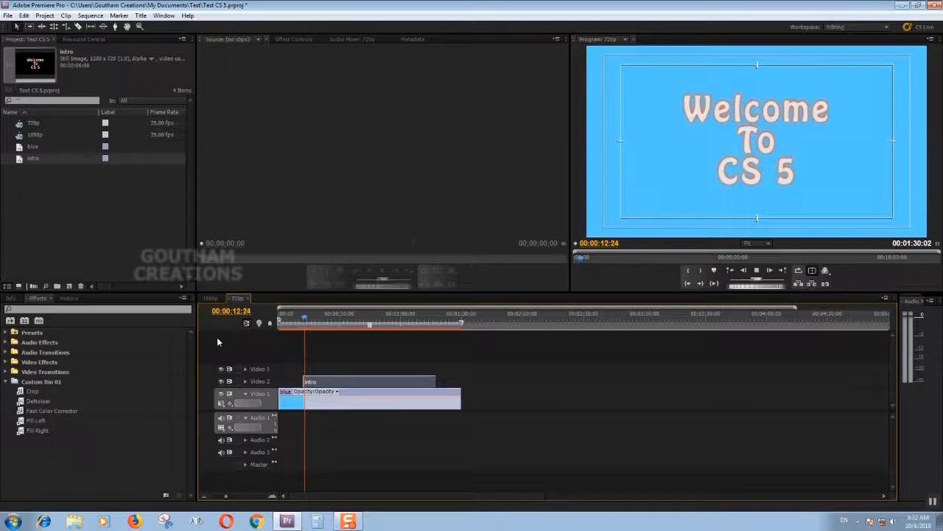
{"action": "left_click_drag", "start_coordinate": [278, 333], "coordinate": [290, 336]}
{"action": "left_click_drag", "start_coordinate": [313, 384], "coordinate": [310, 387]}
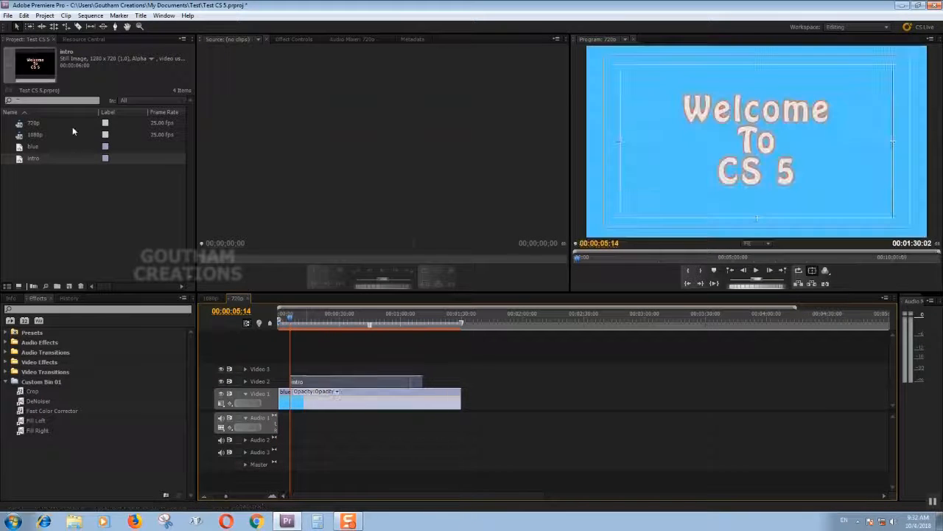
Search the effects for "diss" and apply Cross Dissolve to the start of the intro clip.
{"action": "left_click", "coordinate": [59, 321]}
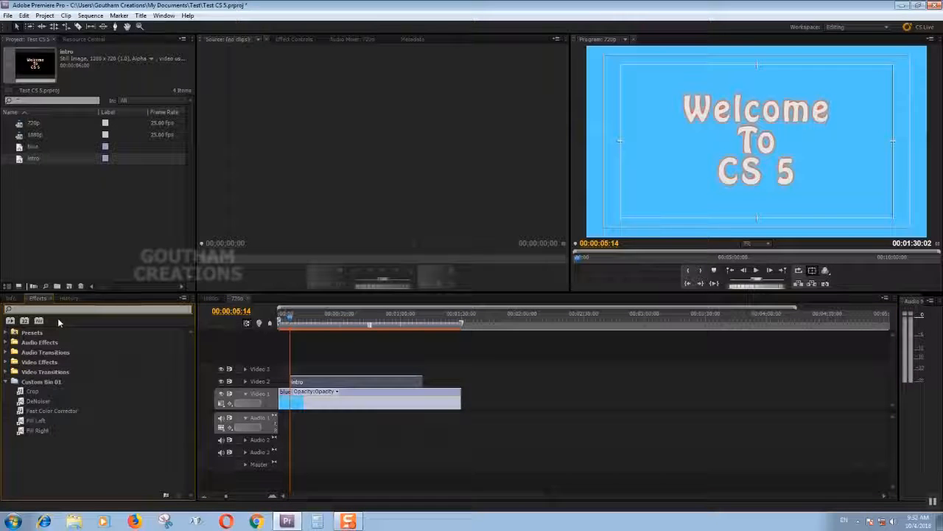
{"action": "type", "text": "diss"}
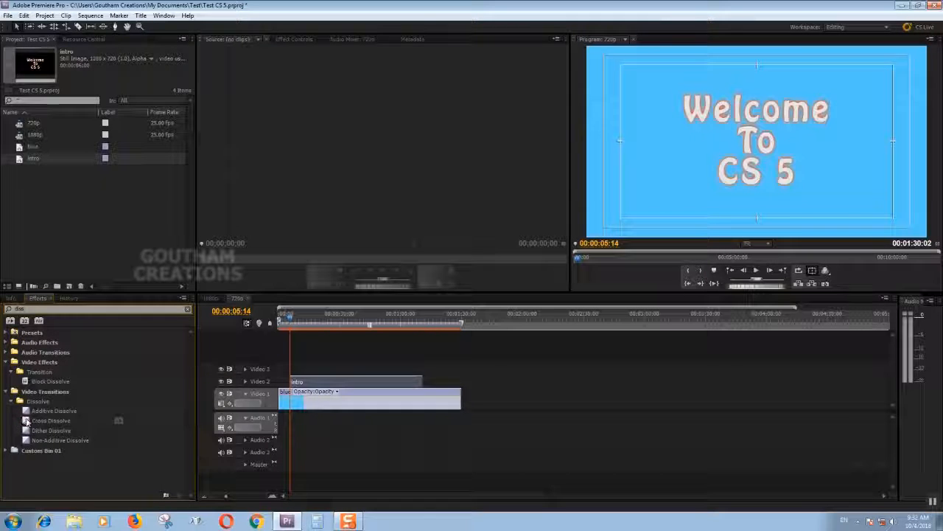
{"action": "left_click_drag", "start_coordinate": [26, 420], "coordinate": [297, 388]}
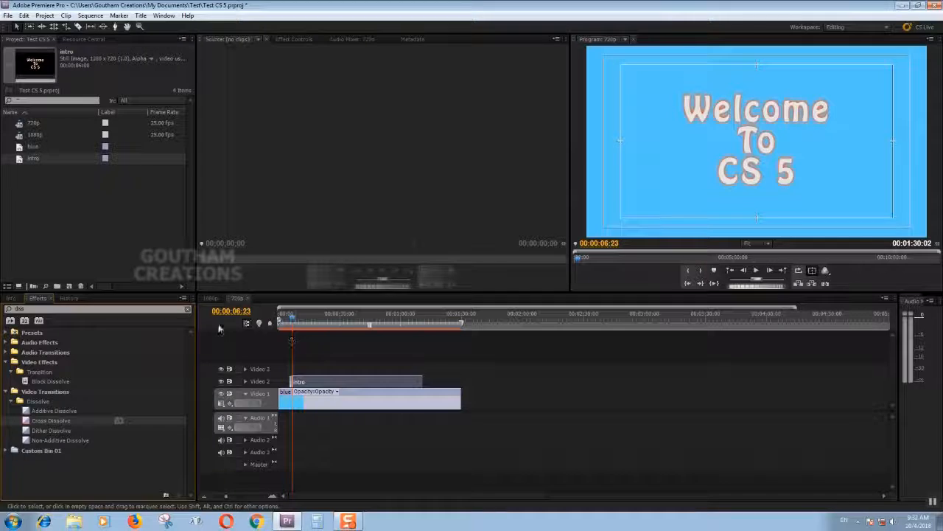
Examine the Cross Dissolve at the intro clip's start up close and scrub through its fade.
{"action": "left_click_drag", "start_coordinate": [293, 319], "coordinate": [293, 320]}
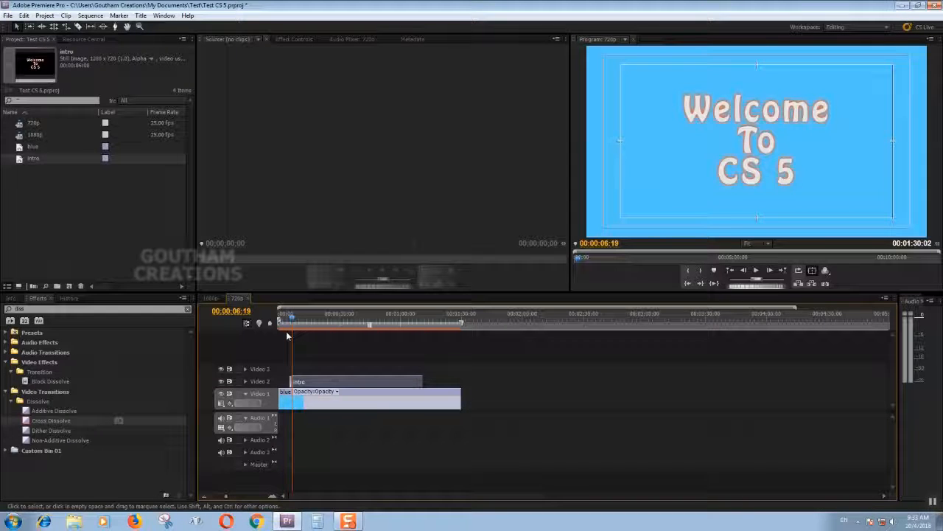
{"action": "key", "text": "equal"}
{"action": "key", "text": "equal"}
{"action": "key", "text": "equal"}
{"action": "key", "text": "equal"}
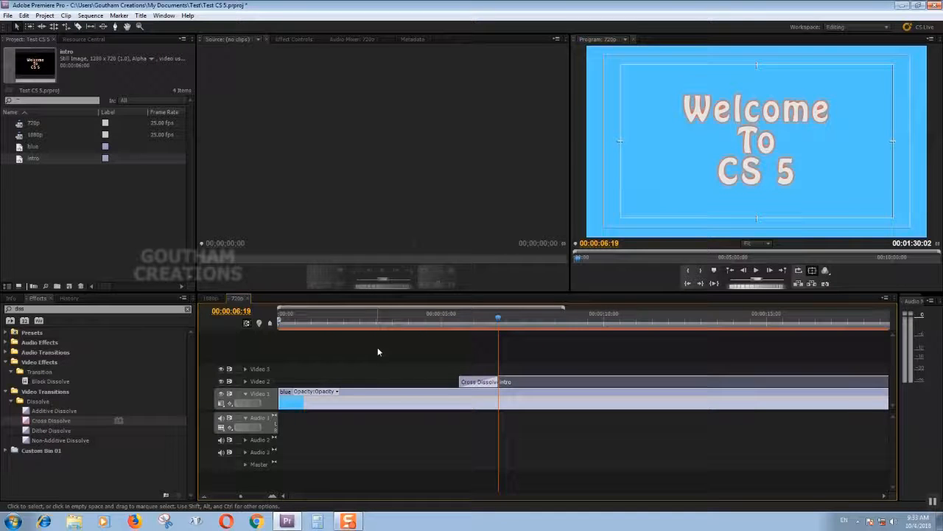
{"action": "left_click", "coordinate": [475, 316]}
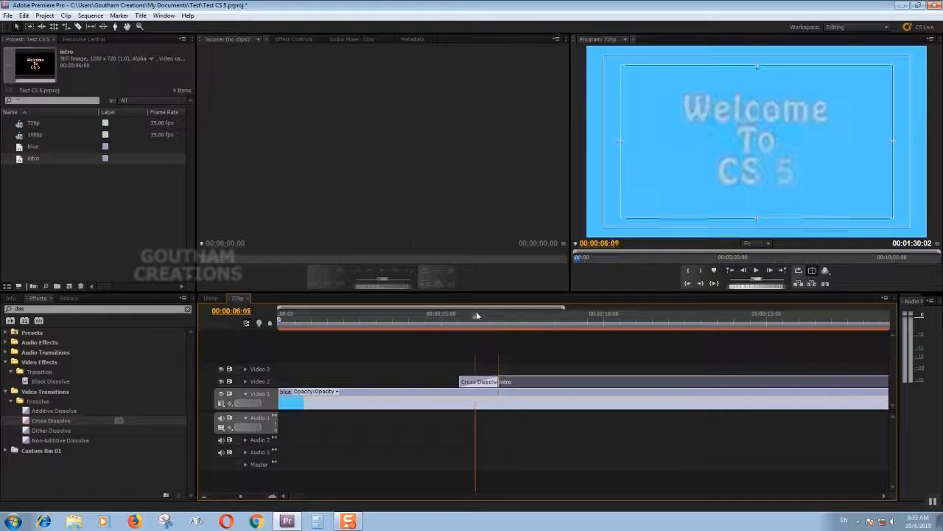
{"action": "left_click_drag", "start_coordinate": [476, 315], "coordinate": [480, 315]}
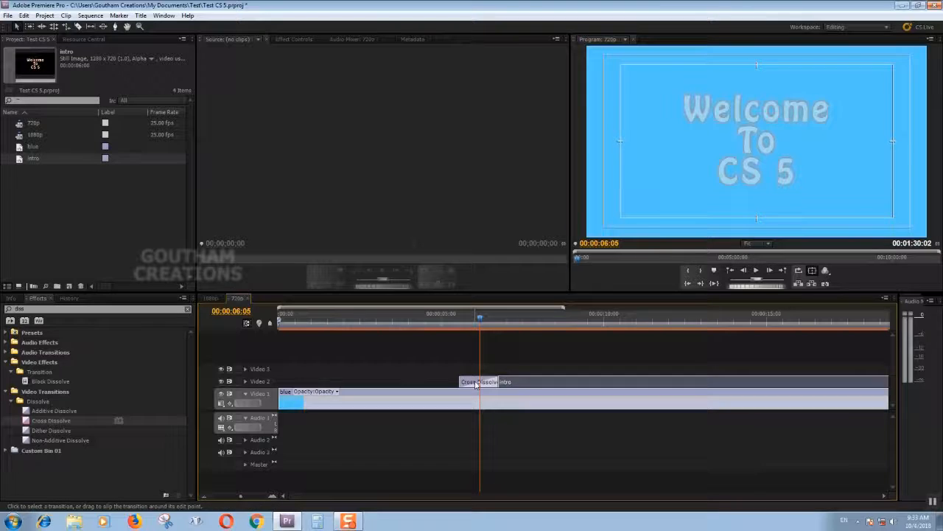
Delete the Cross Dissolve from the start of the intro clip.
{"action": "left_click", "coordinate": [477, 384]}
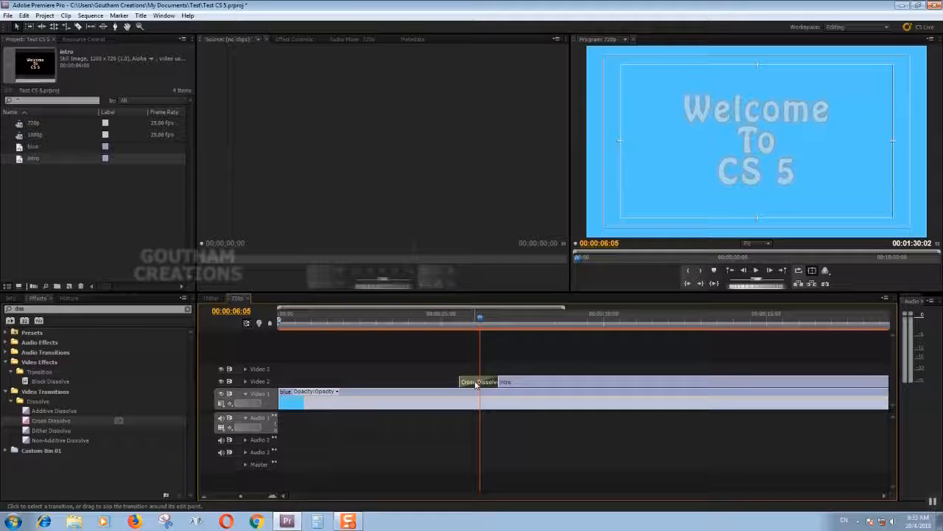
{"action": "left_click", "coordinate": [467, 360]}
{"action": "left_click", "coordinate": [469, 382]}
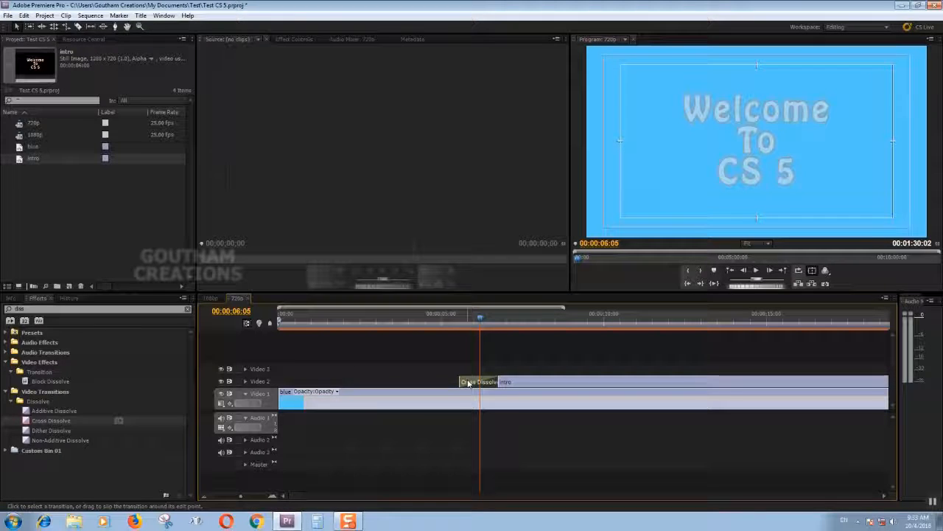
{"action": "key", "text": "Delete"}
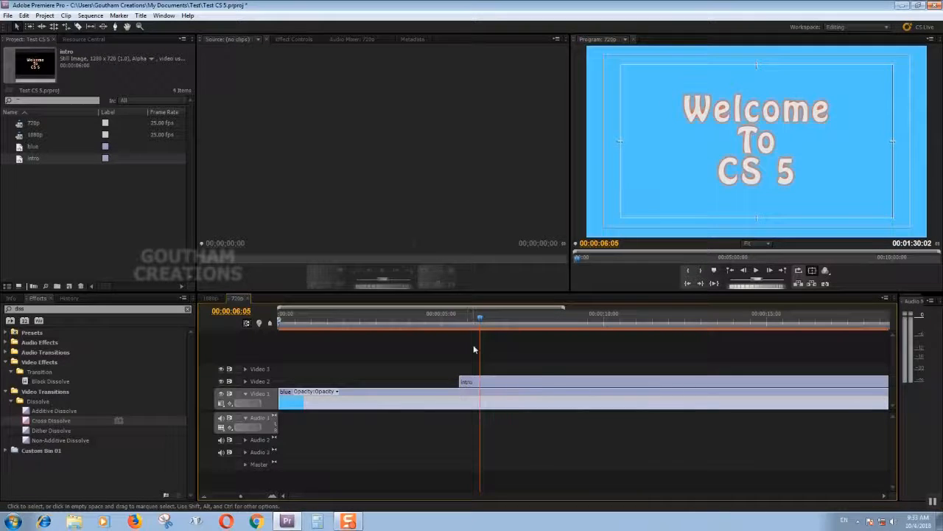
Place the playhead at the intro clip's start, target Video 2 and apply the default Cross Dissolve transition there.
{"action": "left_click", "coordinate": [467, 318]}
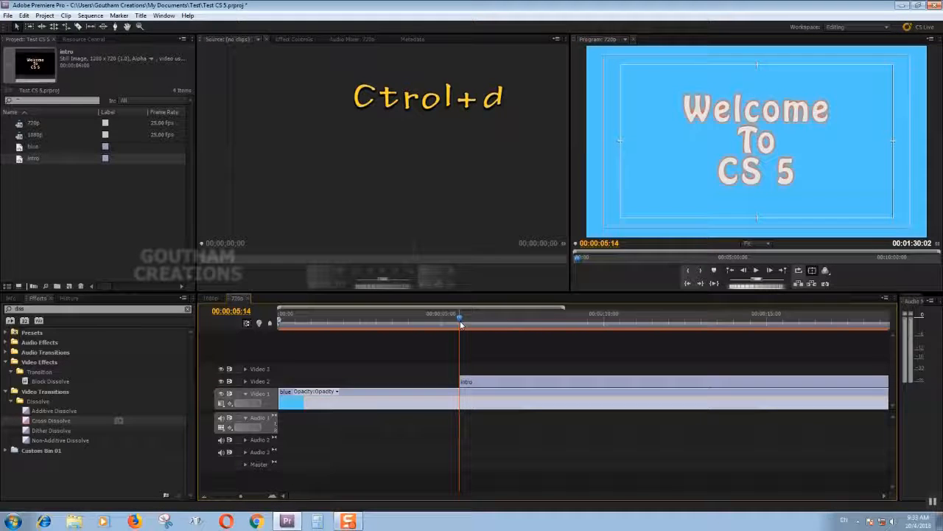
{"action": "left_click", "coordinate": [263, 403]}
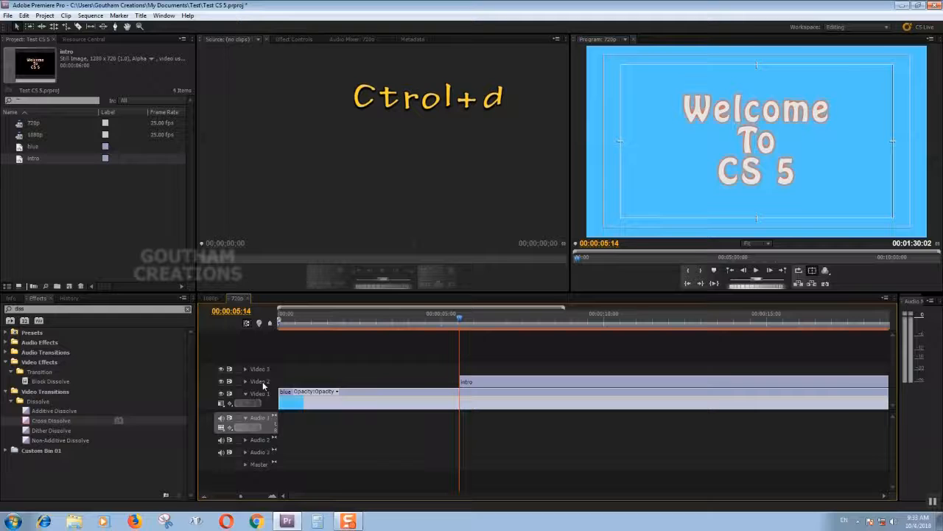
{"action": "left_click", "coordinate": [269, 398]}
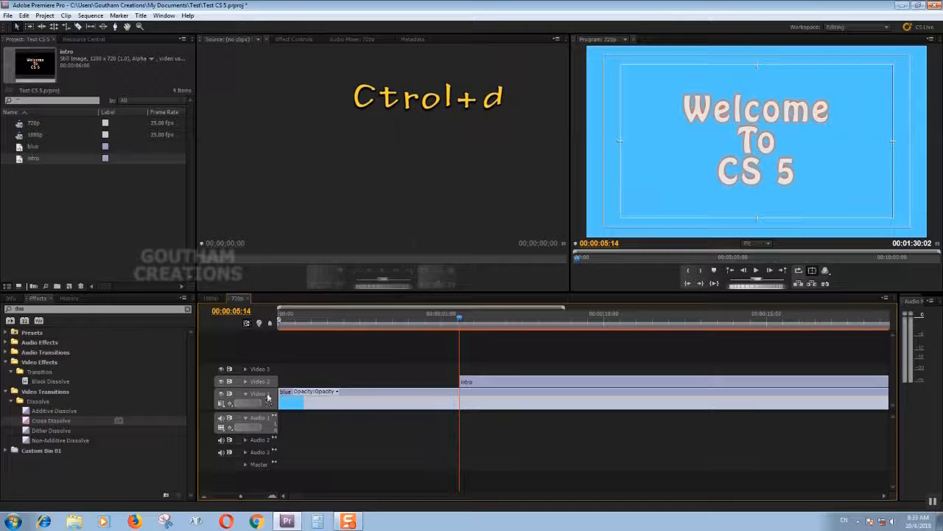
{"action": "left_click", "coordinate": [268, 384]}
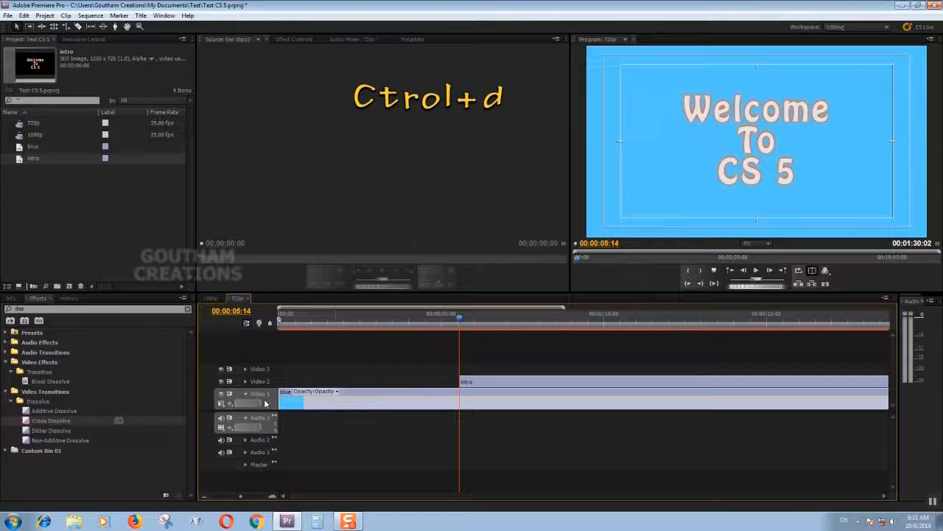
{"action": "left_click", "coordinate": [479, 383]}
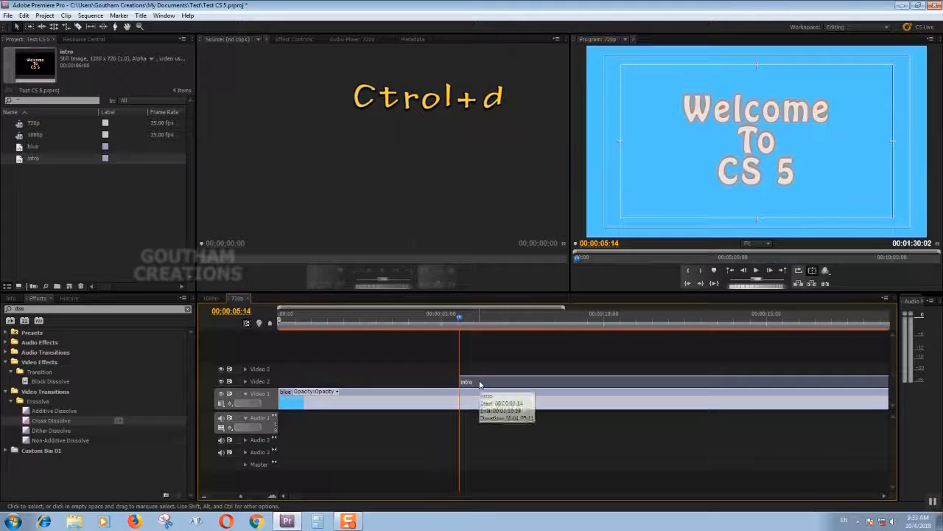
{"action": "left_click", "coordinate": [269, 381]}
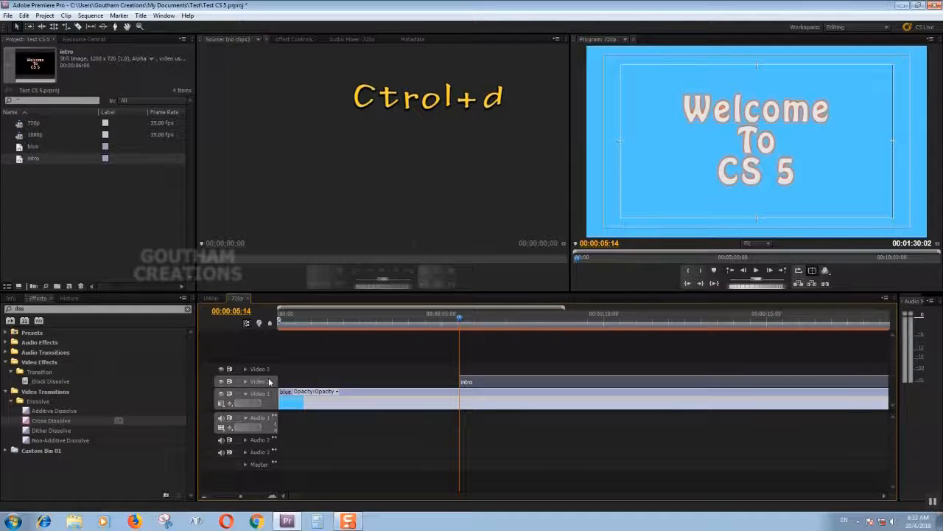
{"action": "key", "text": "ctrl+d"}
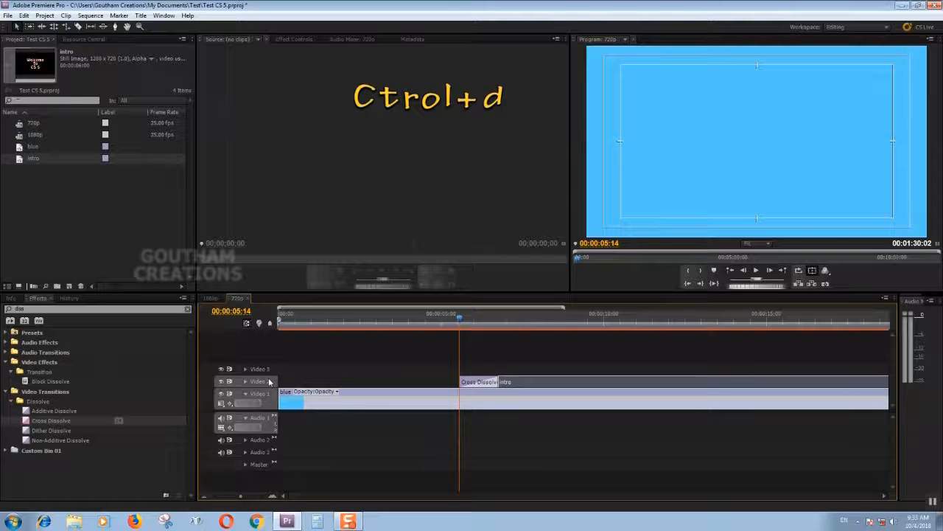
Play through the intro clip's dissolve, return the playhead to 00:00:06:06 and select the Cross Dissolve transition.
{"action": "key", "text": "space"}
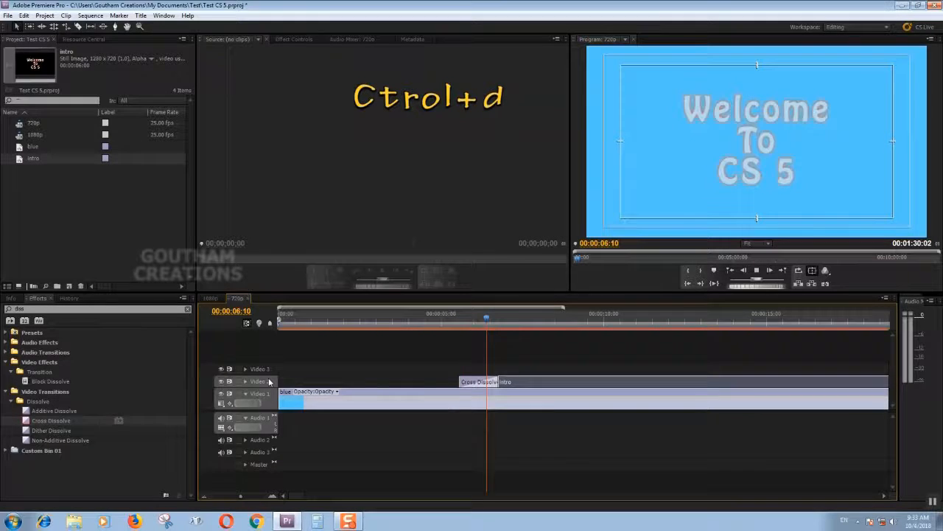
{"action": "key", "text": "space"}
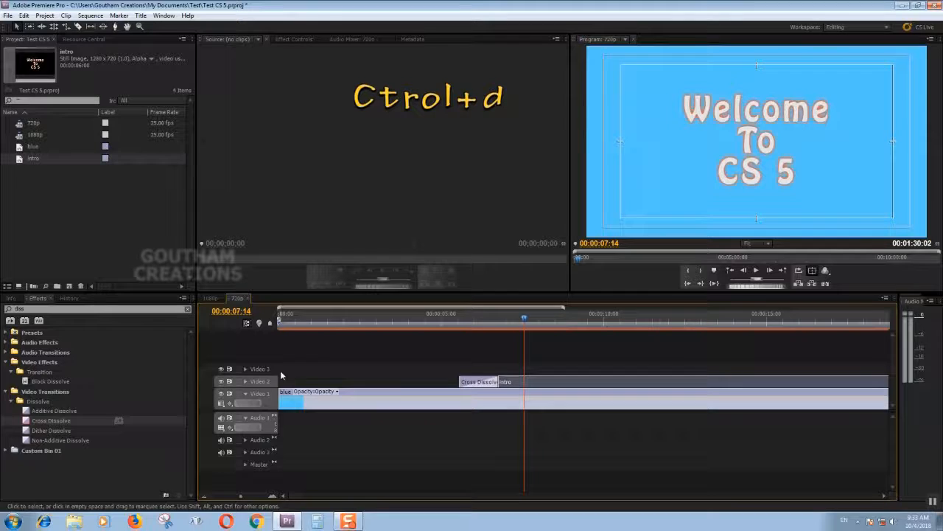
{"action": "left_click", "coordinate": [482, 320]}
{"action": "left_click", "coordinate": [482, 383]}
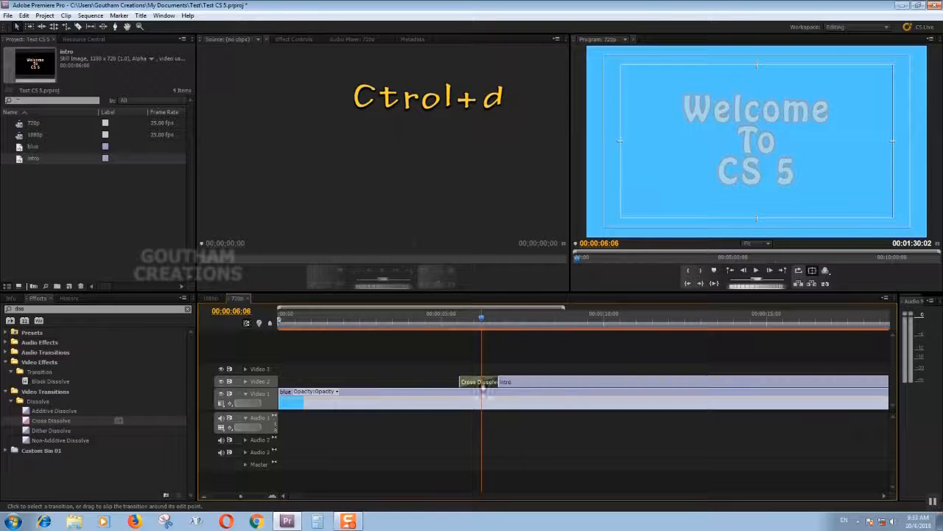
Set the Cross Dissolve's duration to 20 frames and play through the shortened fade.
{"action": "left_click", "coordinate": [294, 39]}
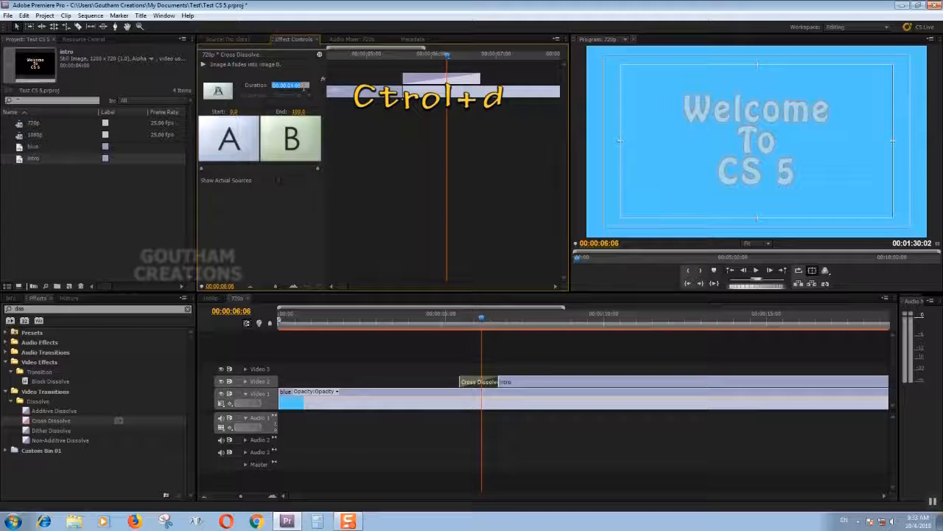
{"action": "type", "text": "20"}
{"action": "key", "text": "Return"}
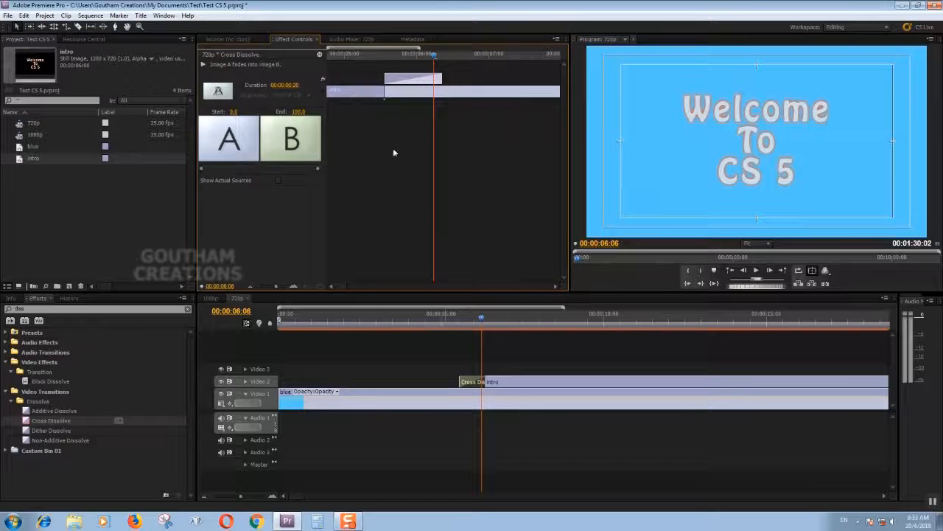
{"action": "left_click", "coordinate": [438, 324]}
{"action": "key", "text": "space"}
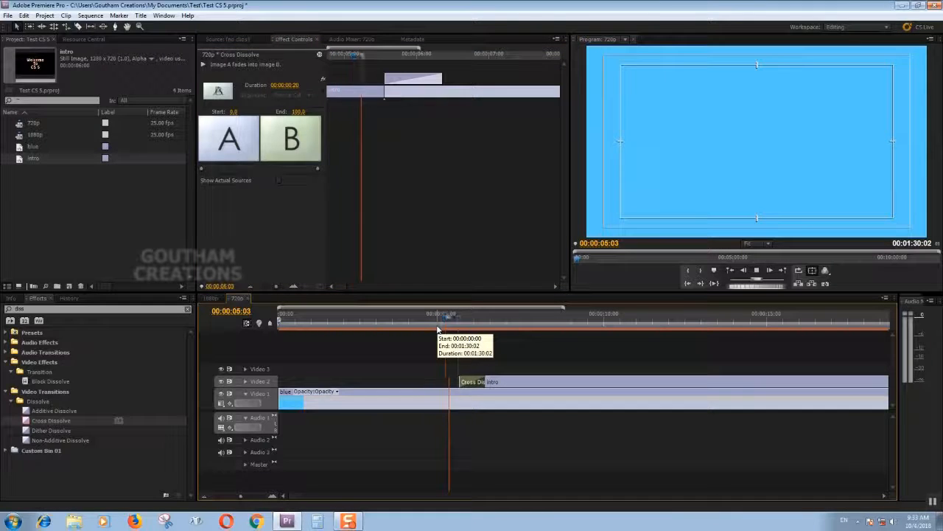
{"action": "key", "text": "space"}
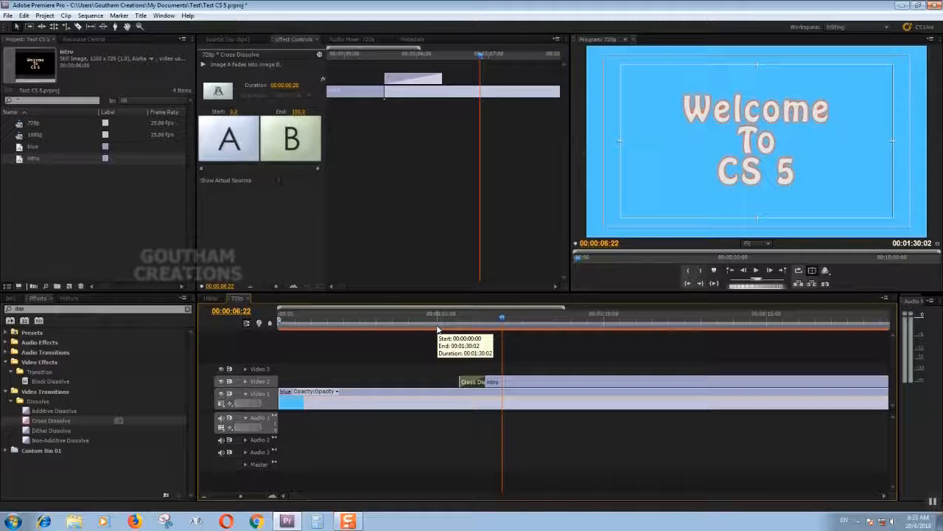
Cut the intro clip on Video 2 at 00:00:10:18 and delete the part after the cut.
{"action": "left_click", "coordinate": [623, 328]}
{"action": "key", "text": "minus"}
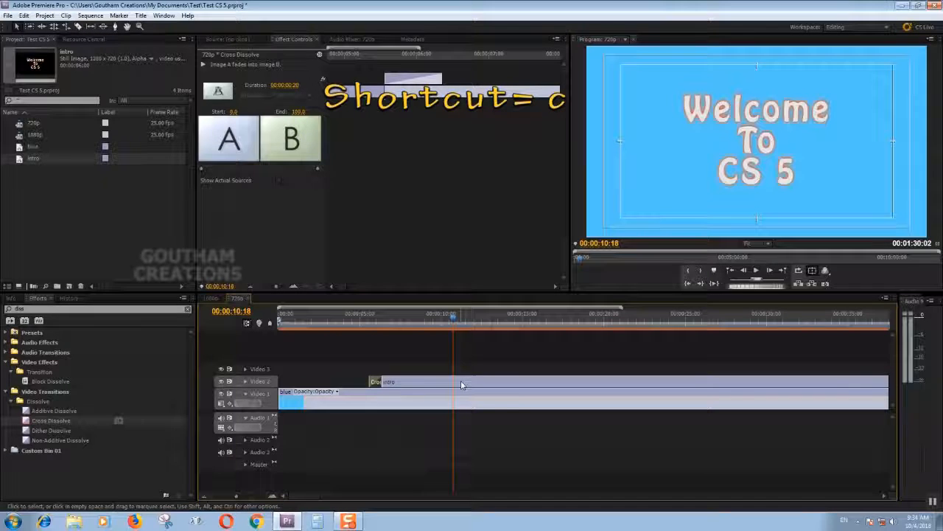
{"action": "key", "text": "c"}
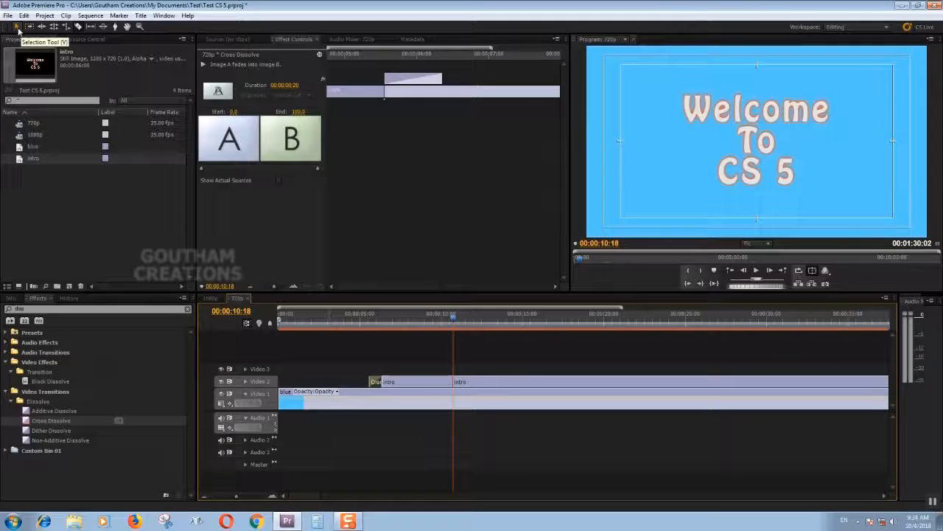
{"action": "left_click", "coordinate": [17, 27]}
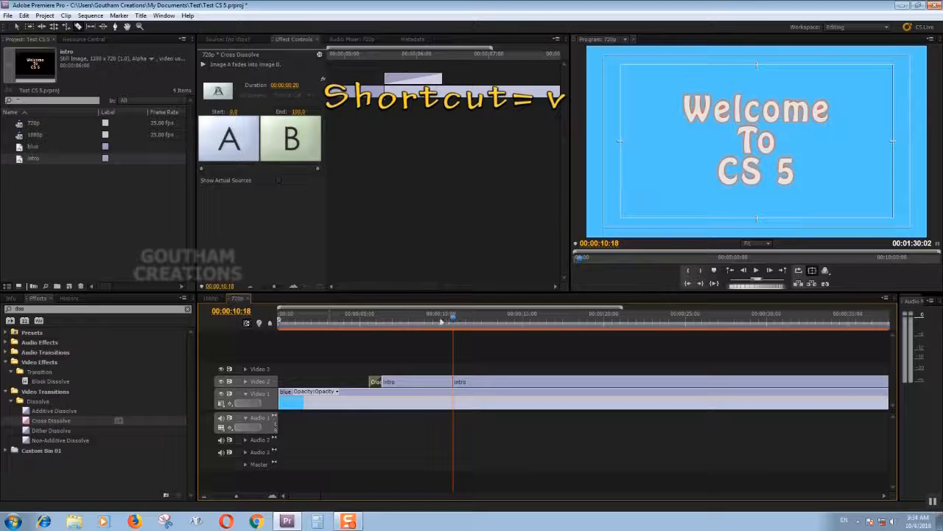
{"action": "left_click", "coordinate": [458, 382]}
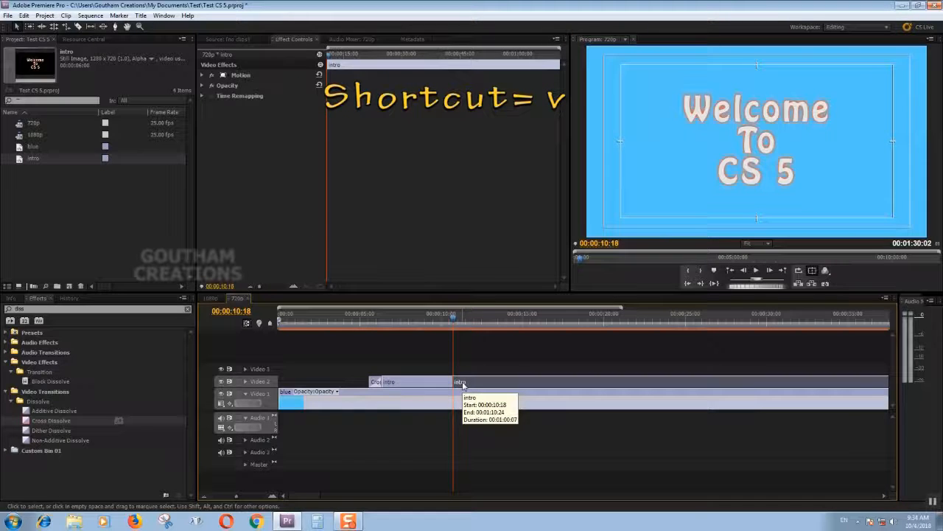
{"action": "key", "text": "Delete"}
Scrub through the shortened intro clip from its fade-in to just past its end.
{"action": "left_click_drag", "start_coordinate": [385, 324], "coordinate": [377, 347]}
{"action": "left_click", "coordinate": [16, 27]}
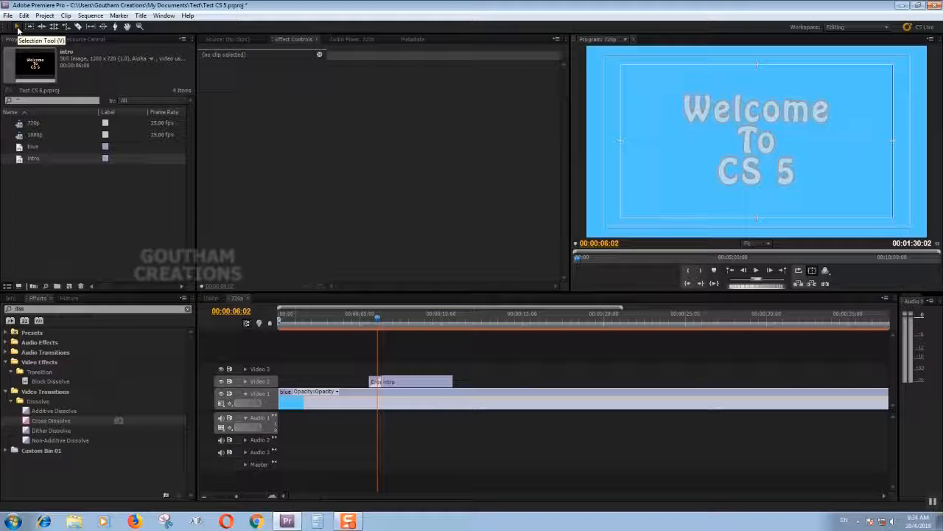
{"action": "left_click", "coordinate": [79, 27]}
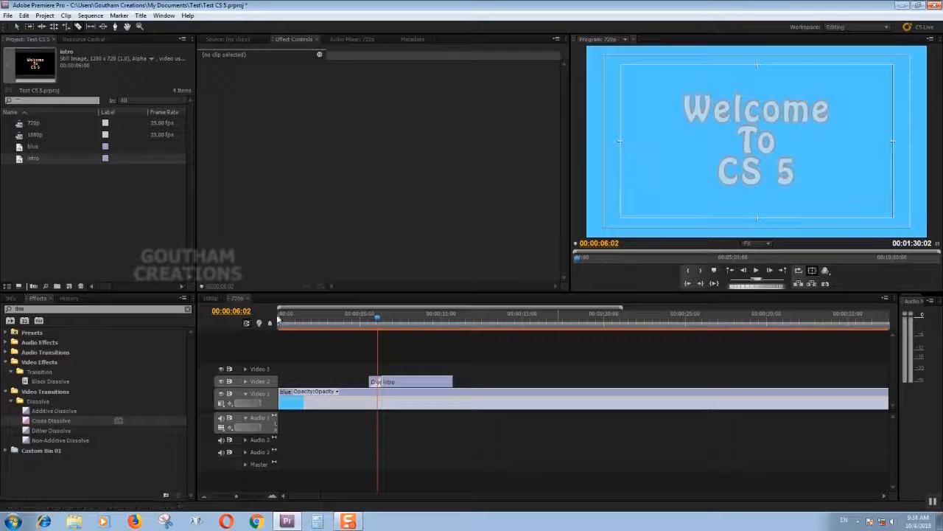
{"action": "left_click", "coordinate": [373, 321]}
{"action": "left_click_drag", "start_coordinate": [374, 322], "coordinate": [459, 324]}
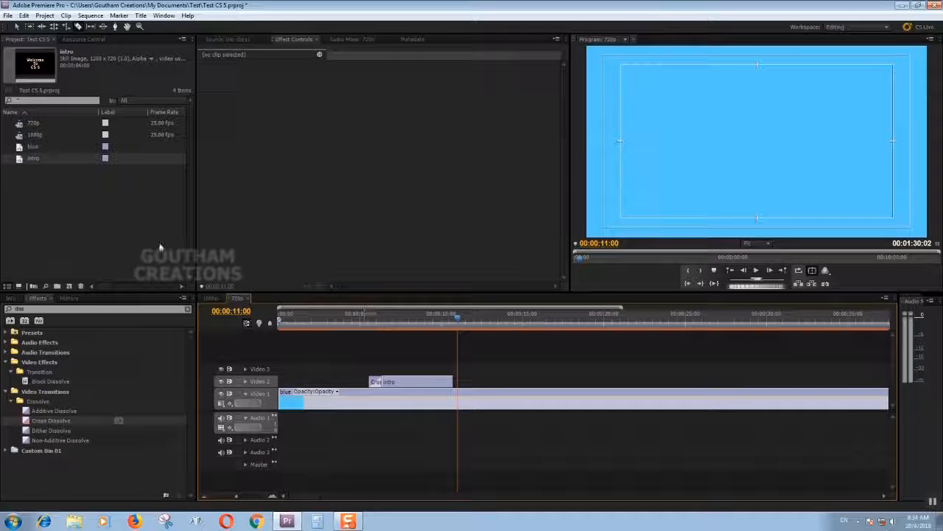
{"action": "left_click", "coordinate": [405, 325]}
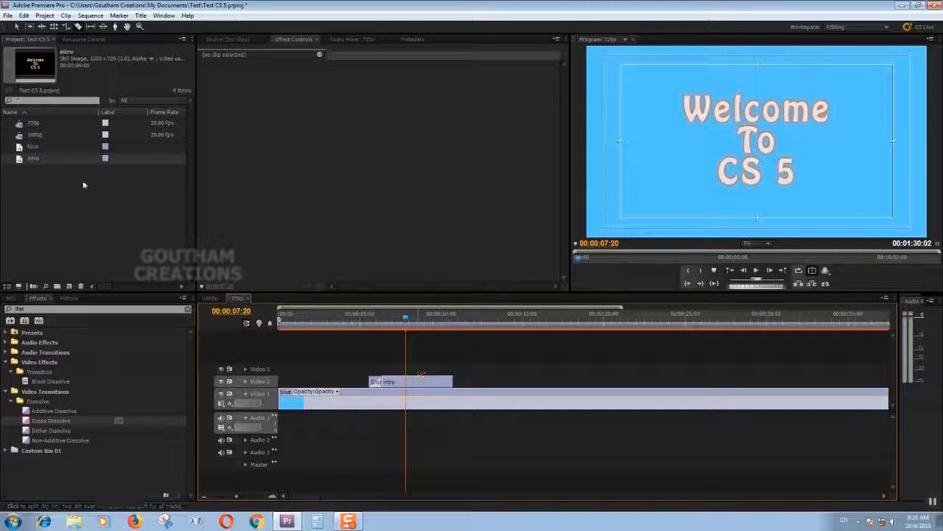
Open the intro title for editing and create a new title based on it, keeping the name Title 02.
{"action": "left_click", "coordinate": [17, 26]}
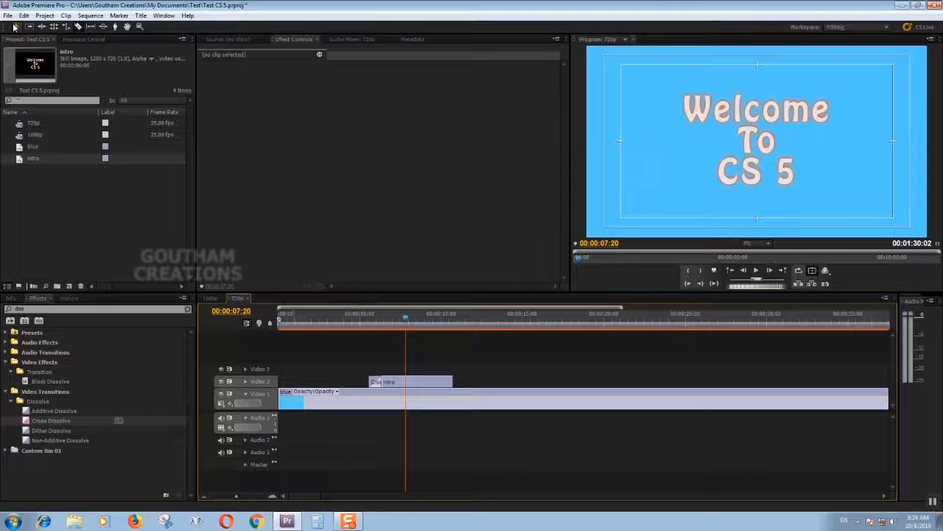
{"action": "left_click", "coordinate": [424, 383]}
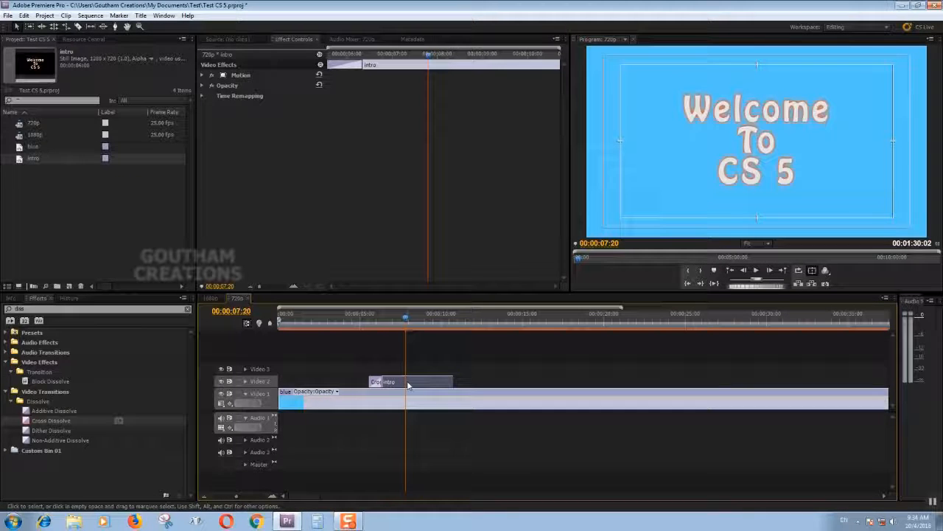
{"action": "double_click", "coordinate": [408, 382]}
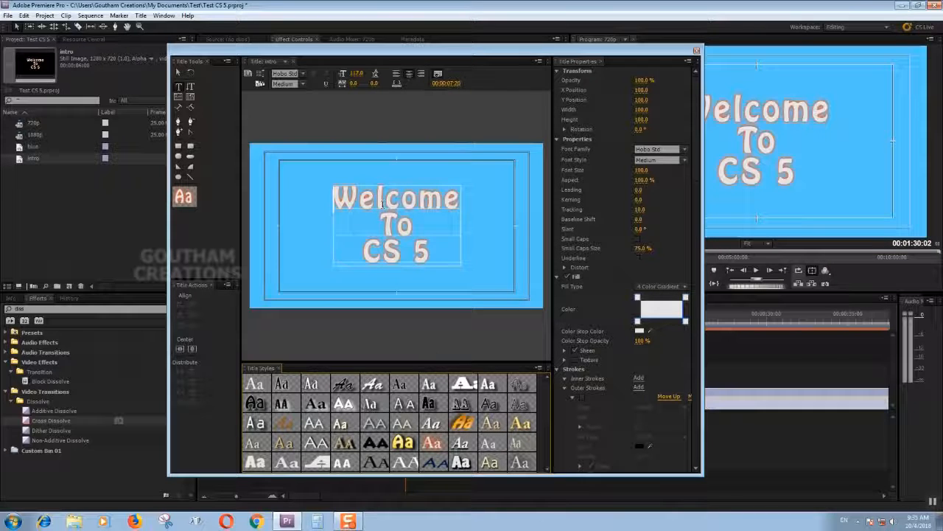
{"action": "left_click", "coordinate": [248, 75]}
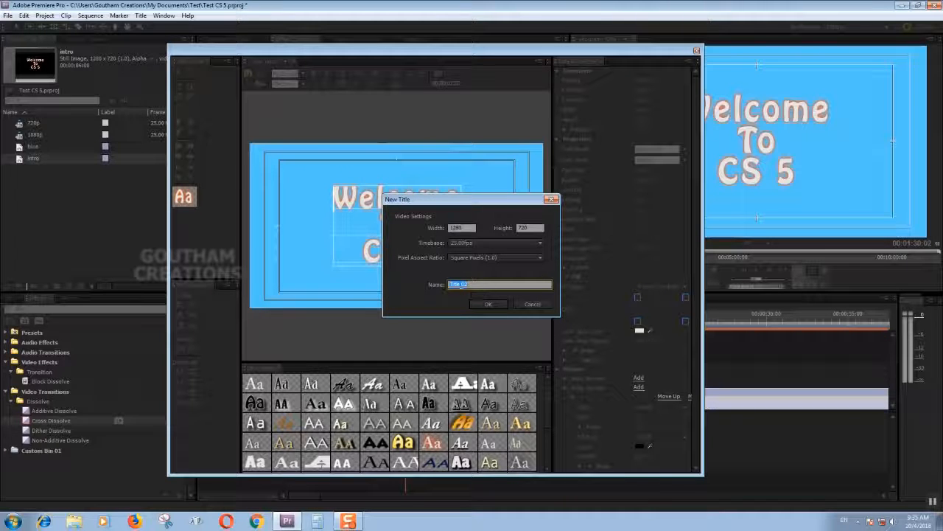
{"action": "left_click", "coordinate": [487, 304]}
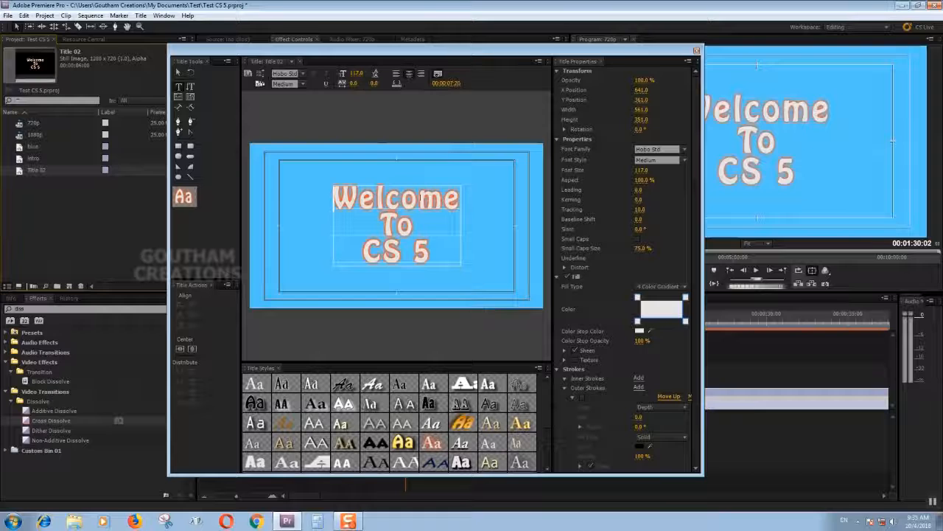
Replace the Title 02 text with "Basic" and "Study" on two lines, centre it vertically and close the title editor.
{"action": "left_click_drag", "start_coordinate": [335, 190], "coordinate": [436, 263]}
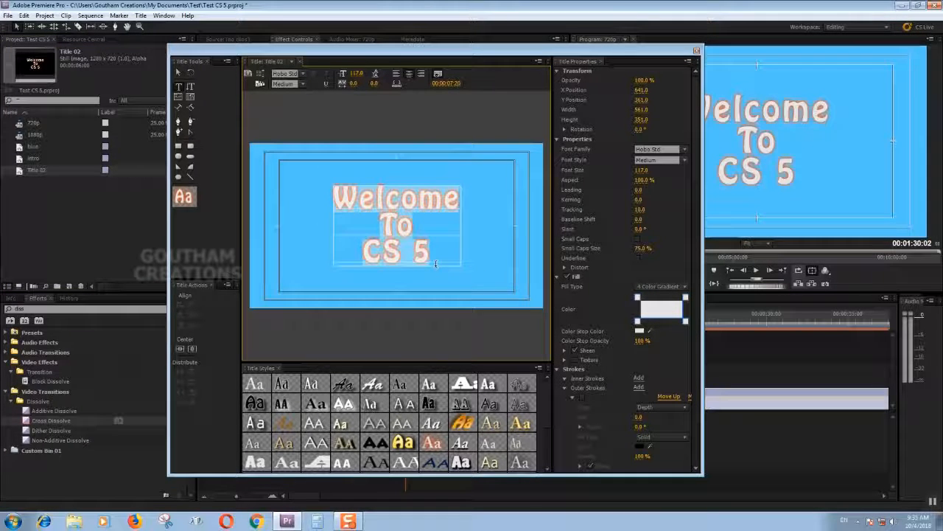
{"action": "type", "text": "Basi"}
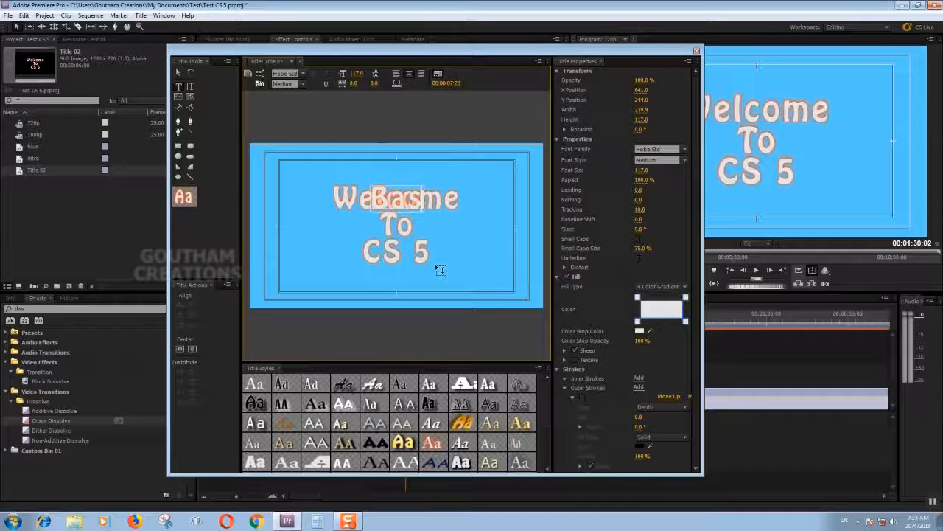
{"action": "type", "text": "c"}
{"action": "key", "text": "Return"}
{"action": "type", "text": "Stu"}
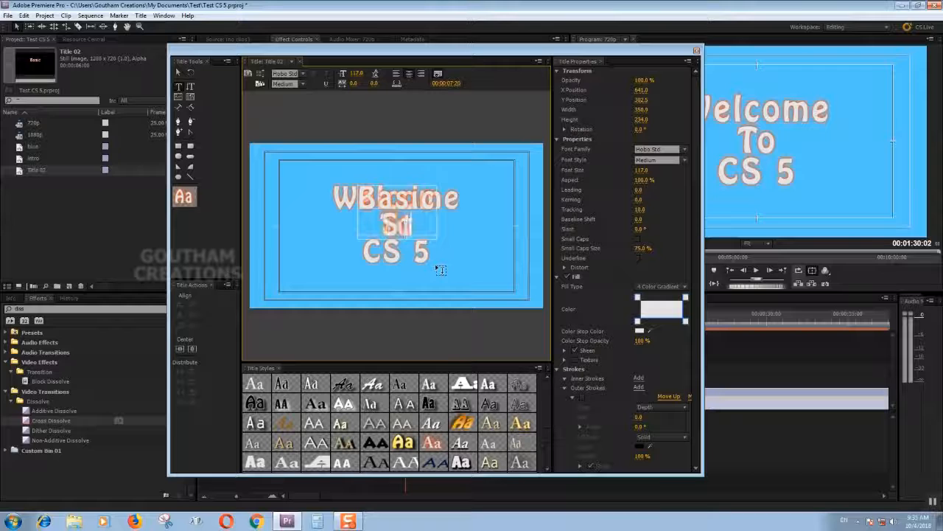
{"action": "type", "text": "dy"}
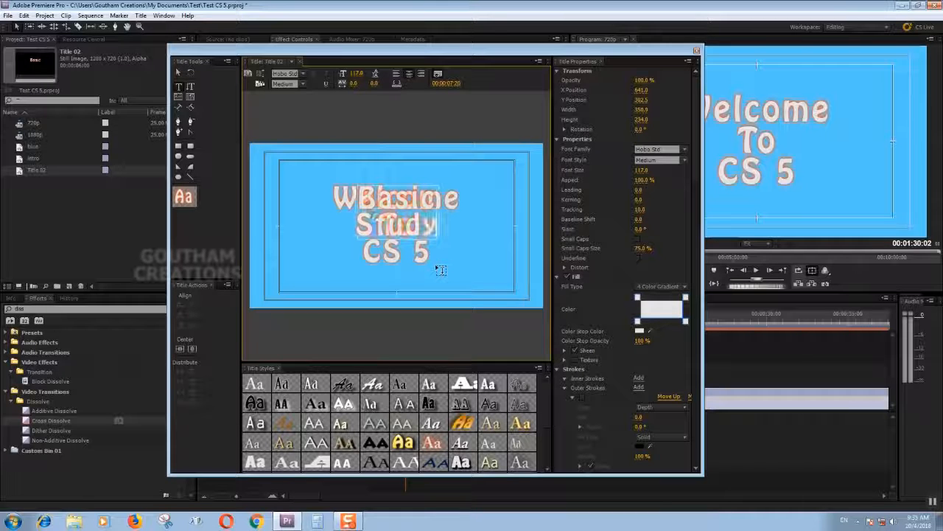
{"action": "left_click", "coordinate": [180, 349]}
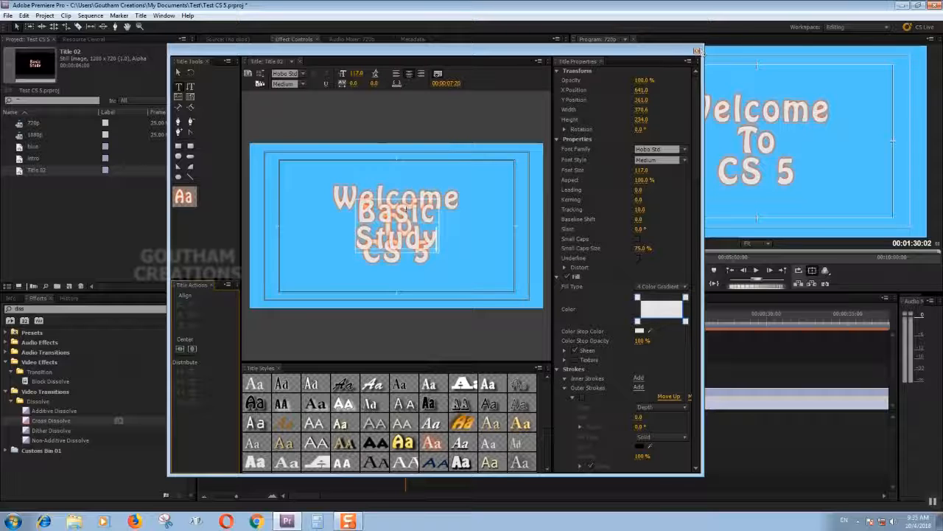
{"action": "left_click", "coordinate": [696, 53]}
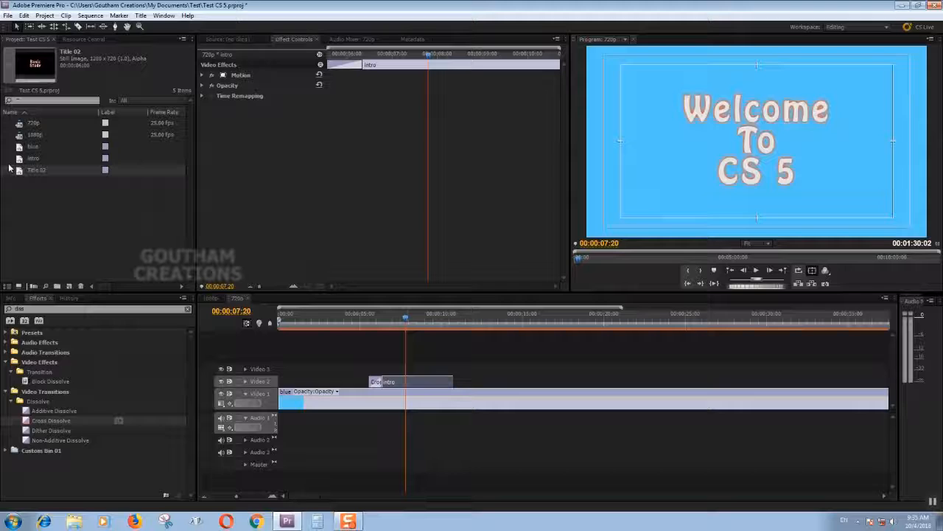
Place Title 02 on Video 2 right after the intro clip and apply the default Cross Dissolve at its start and end.
{"action": "left_click_drag", "start_coordinate": [20, 171], "coordinate": [462, 367]}
{"action": "left_click_drag", "start_coordinate": [451, 319], "coordinate": [551, 345]}
{"action": "key", "text": "ctrl+d"}
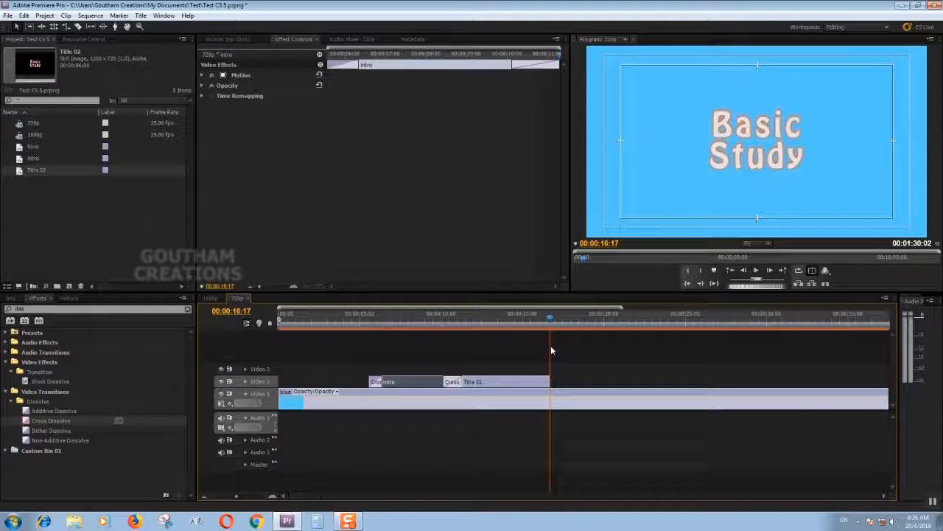
{"action": "key", "text": "ctrl+d"}
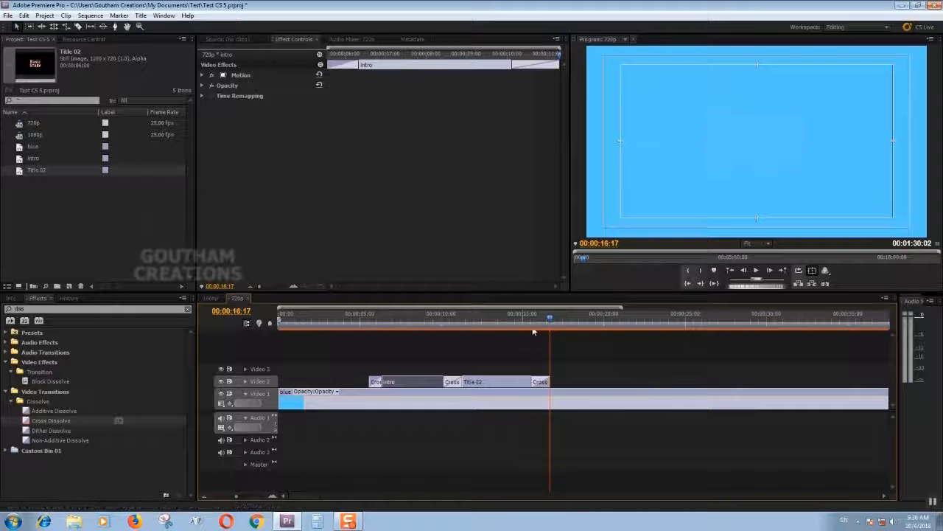
Trim the start of the blue clip on Video 1 to the start of the intro clip.
{"action": "left_click_drag", "start_coordinate": [534, 332], "coordinate": [252, 347]}
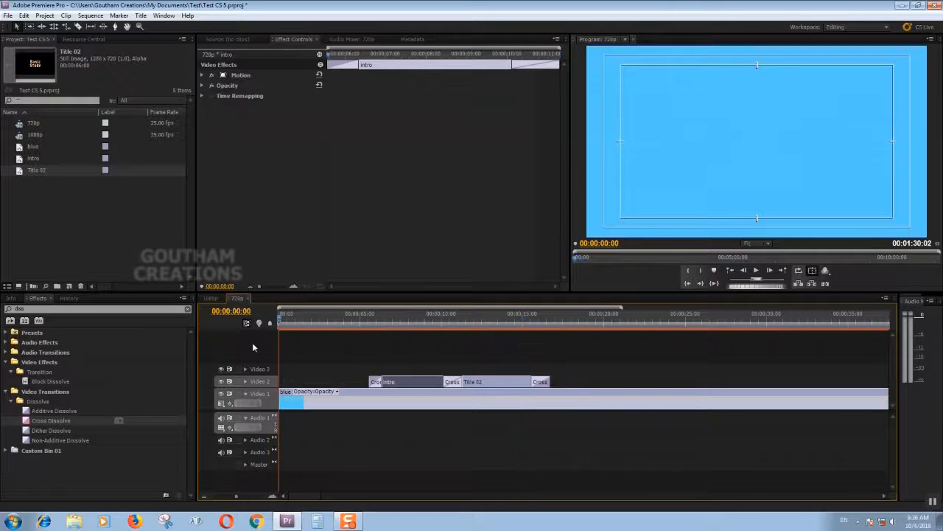
{"action": "left_click_drag", "start_coordinate": [355, 344], "coordinate": [369, 338]}
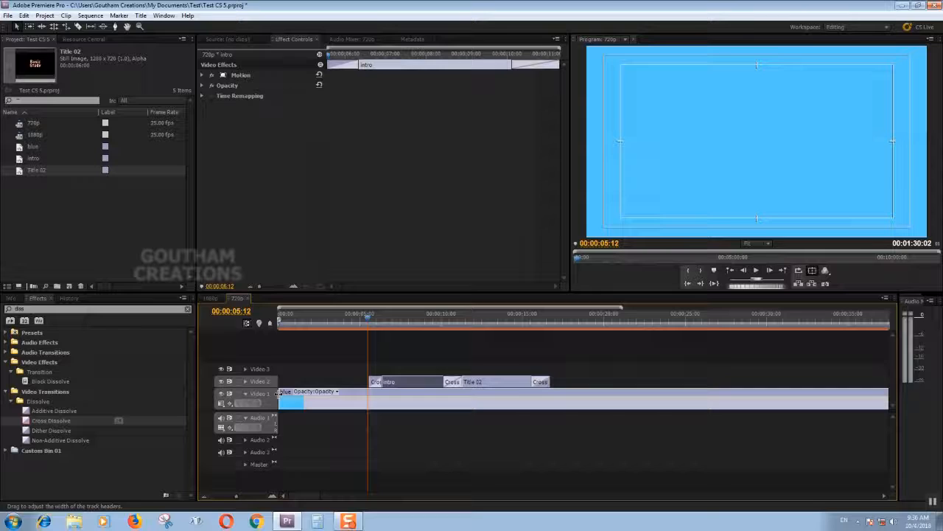
{"action": "left_click_drag", "start_coordinate": [284, 392], "coordinate": [368, 393]}
Place the playhead at 00:00:05:14, where the clips begin, and set the work area's start there.
{"action": "left_click_drag", "start_coordinate": [369, 320], "coordinate": [376, 327]}
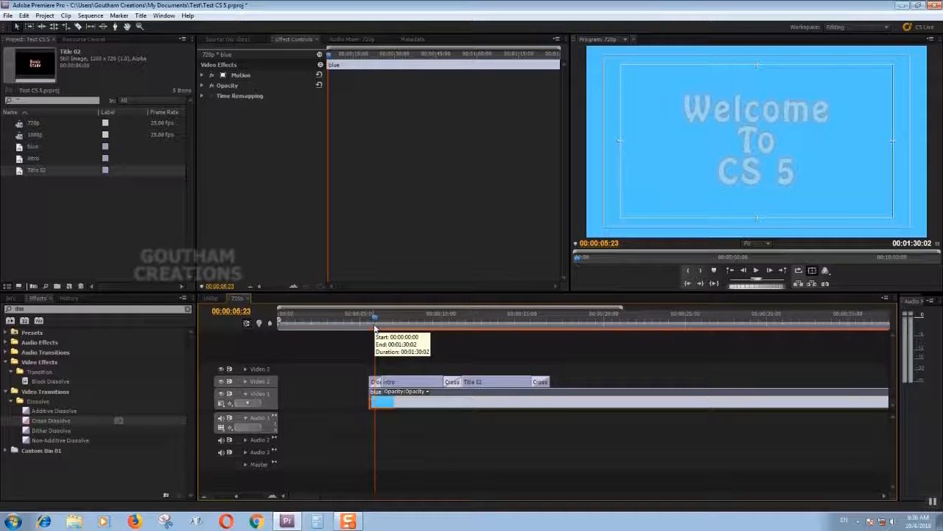
{"action": "key", "text": "Left"}
{"action": "key", "text": "Left"}
{"action": "key", "text": "Left"}
{"action": "key", "text": "Left"}
{"action": "key", "text": "Left"}
{"action": "key", "text": "Left"}
{"action": "key", "text": "Left"}
{"action": "key", "text": "Left"}
{"action": "key", "text": "Left"}
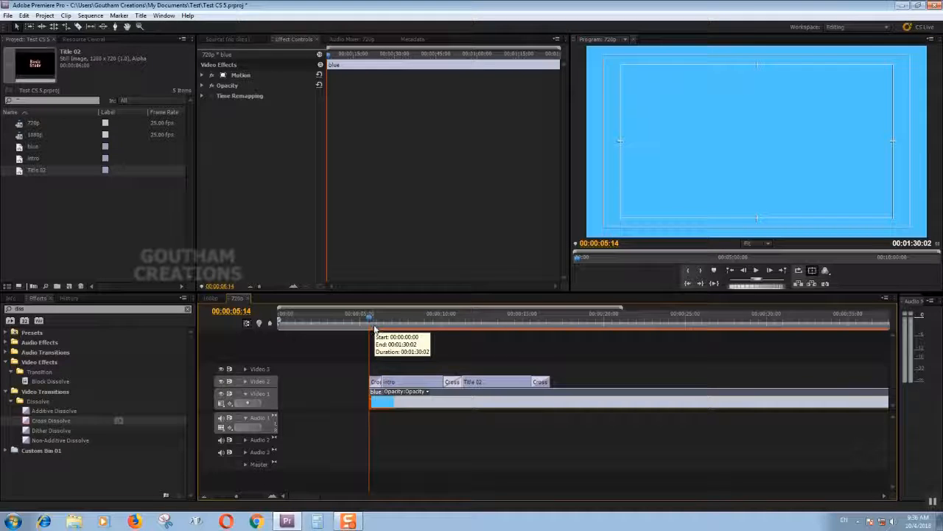
{"action": "left_click_drag", "start_coordinate": [372, 319], "coordinate": [424, 320]}
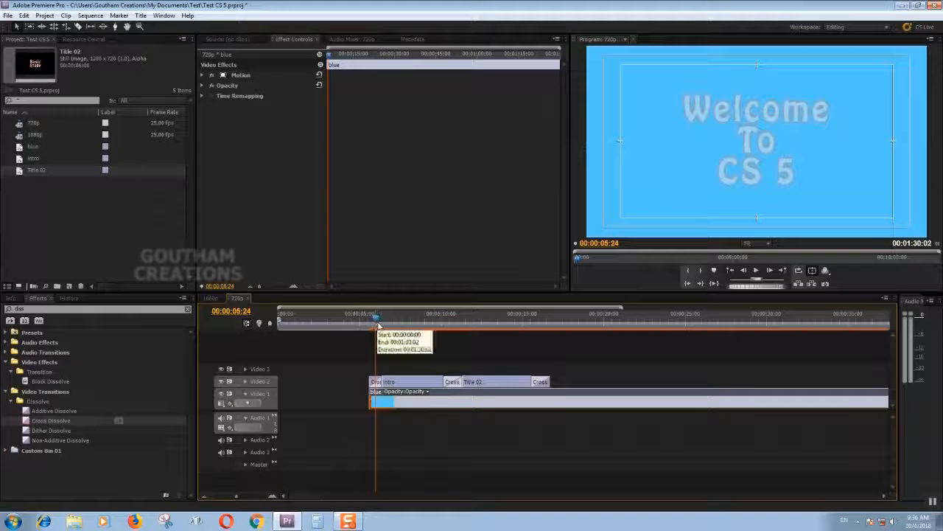
{"action": "key", "text": "Page_Up"}
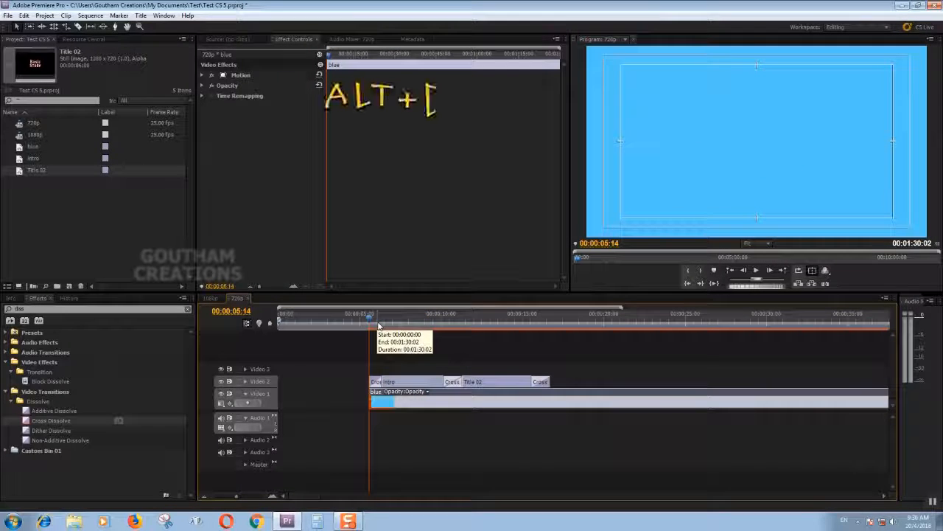
{"action": "key", "text": "alt"}
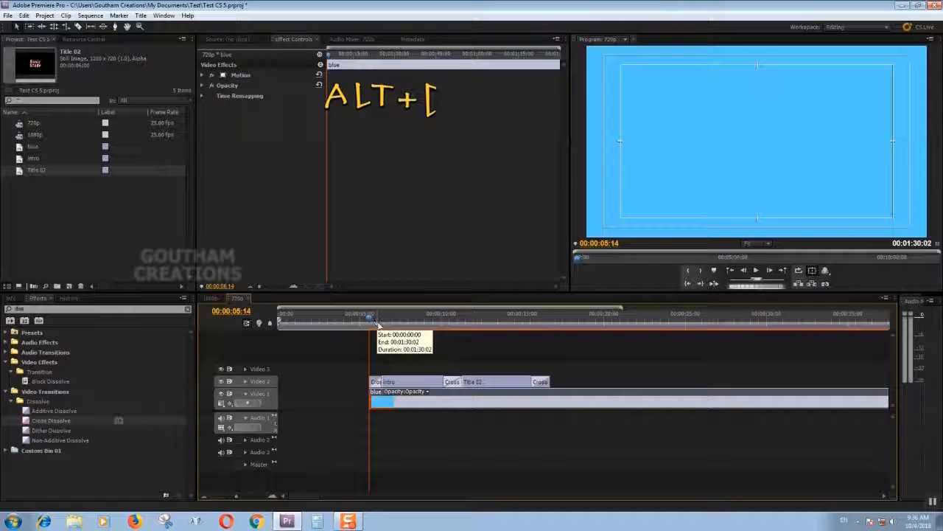
{"action": "key", "text": "alt+bracketleft"}
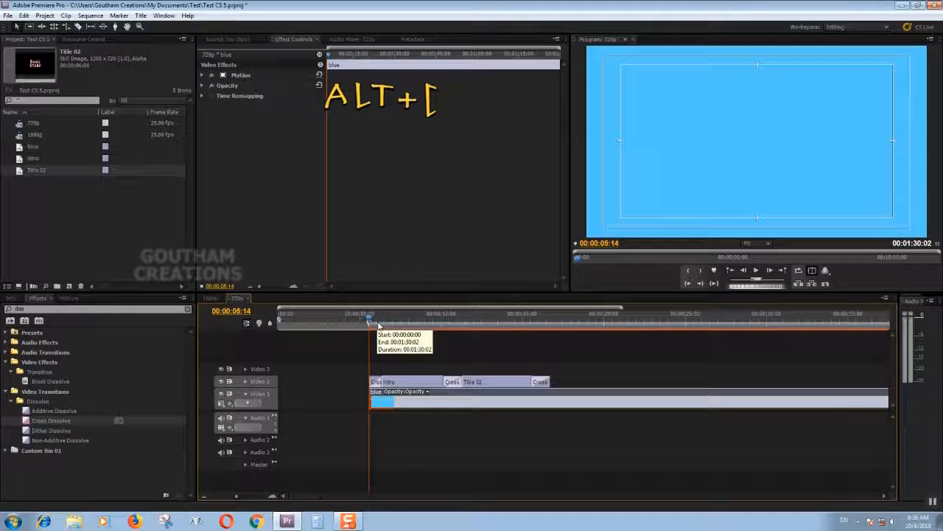
Place the playhead at 00:00:16:18, where Title 02 ends on Video 2, and set the work area's end there.
{"action": "left_click_drag", "start_coordinate": [372, 319], "coordinate": [543, 355]}
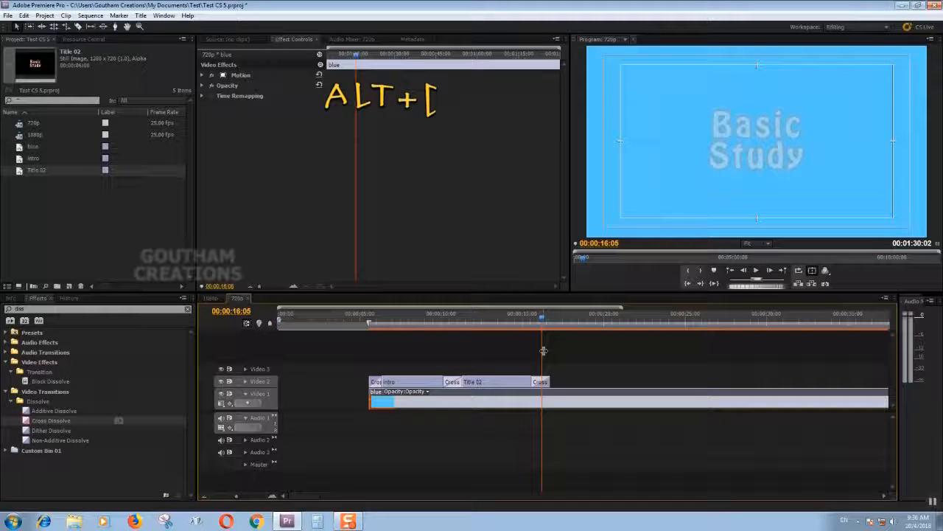
{"action": "key", "text": "Right"}
{"action": "key", "text": "Right"}
{"action": "key", "text": "Right"}
{"action": "key", "text": "Right"}
{"action": "key", "text": "Right"}
{"action": "key", "text": "Right"}
{"action": "key", "text": "Right"}
{"action": "key", "text": "Right"}
{"action": "key", "text": "Right"}
{"action": "key", "text": "Right"}
{"action": "key", "text": "Right"}
{"action": "key", "text": "Right"}
{"action": "key", "text": "Right"}
{"action": "key", "text": "Right"}
{"action": "key", "text": "Left"}
{"action": "key", "text": "Left"}
{"action": "key", "text": "Left"}
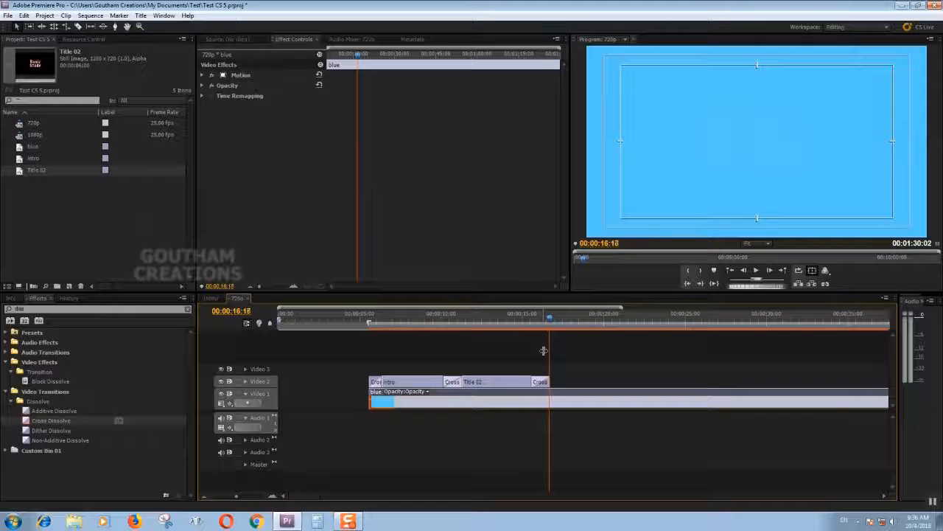
{"action": "key", "text": "Left"}
{"action": "key", "text": "Left"}
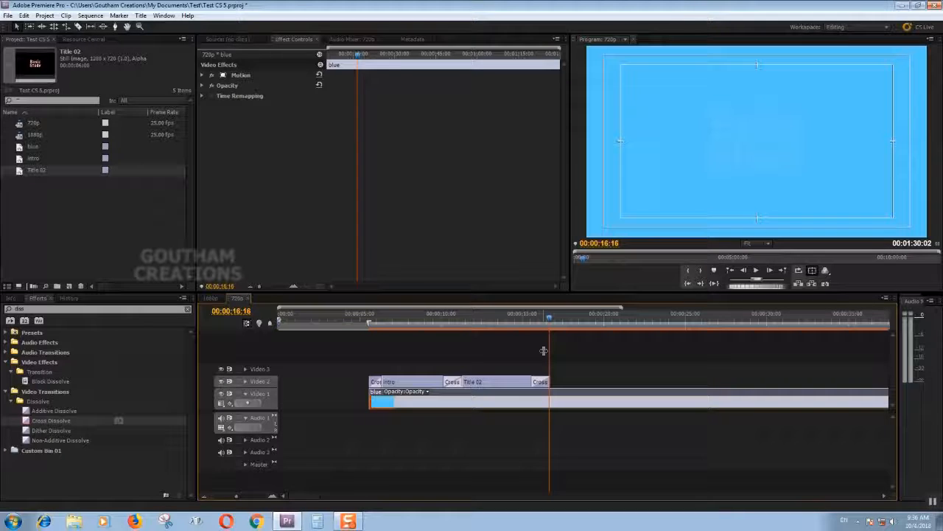
{"action": "key", "text": "Right"}
{"action": "key", "text": "Right"}
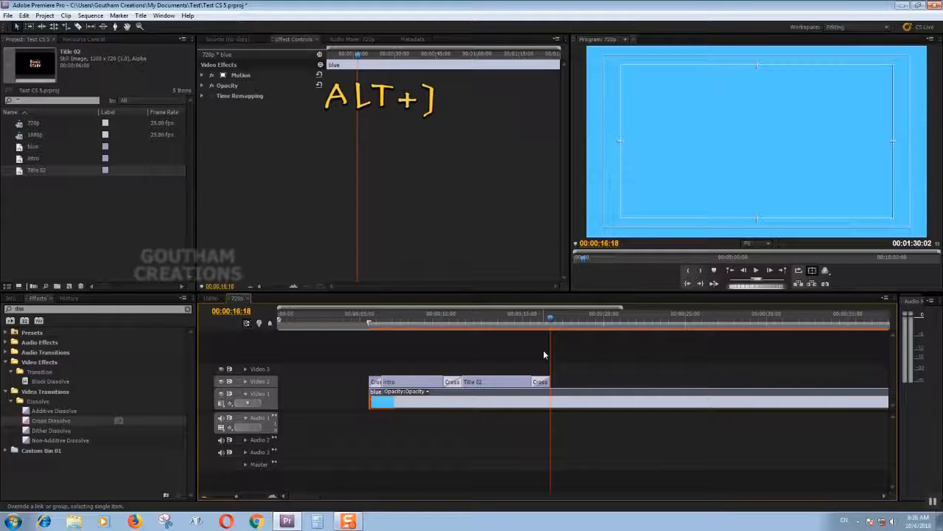
{"action": "key", "text": "alt"}
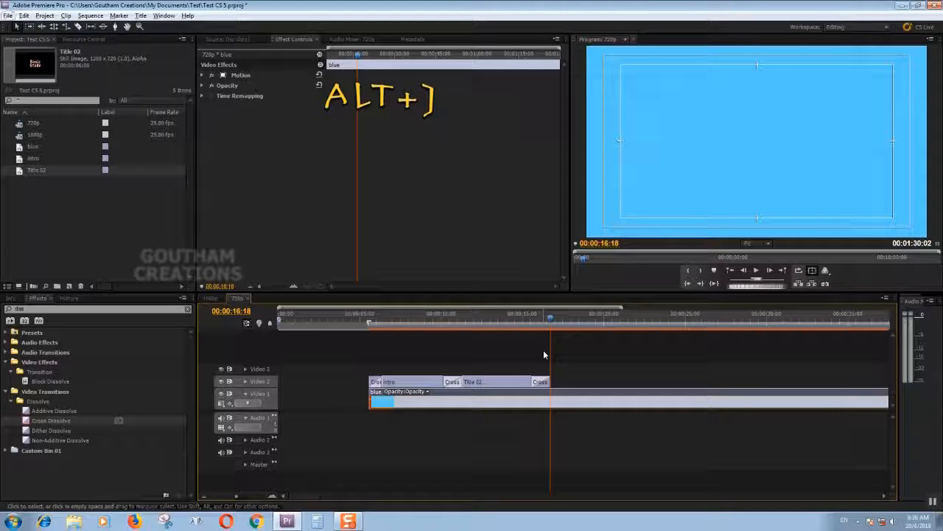
{"action": "key", "text": "alt+bracketright"}
Mark the sequence's In point at 00:00:05:14 and its Out point at 00:00:16:17.
{"action": "left_click_drag", "start_coordinate": [541, 334], "coordinate": [369, 342]}
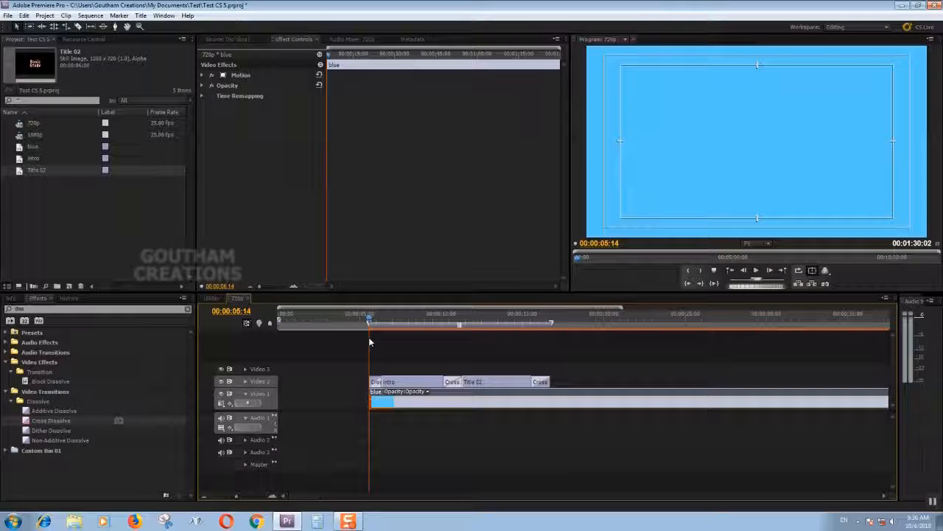
{"action": "key", "text": "i"}
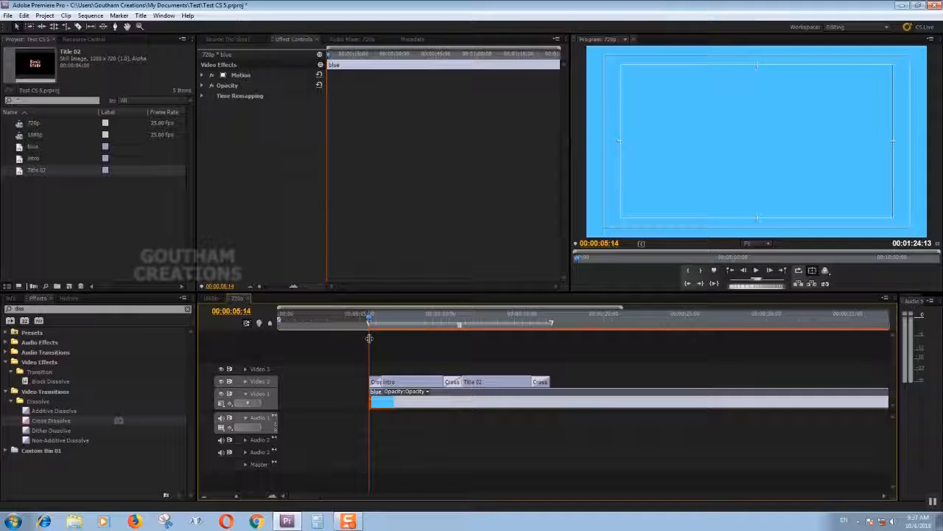
{"action": "left_click_drag", "start_coordinate": [369, 338], "coordinate": [551, 328]}
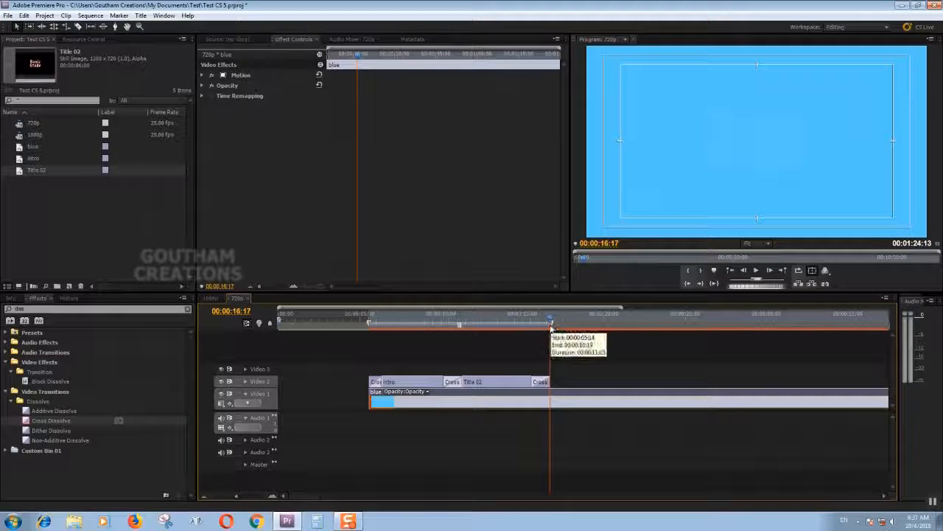
{"action": "key", "text": "o"}
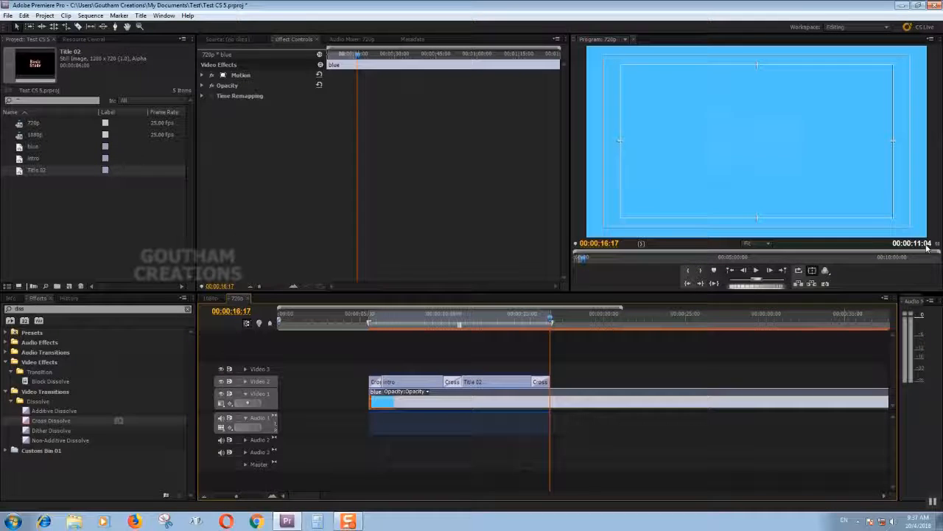
Align the work area's end with the end of Title 02 and move the playhead back to 00:00:12:22.
{"action": "left_click", "coordinate": [373, 325]}
{"action": "mouse_move", "coordinate": [373, 325]}
{"action": "left_mouse_down"}
{"action": "mouse_move", "coordinate": [644, 316]}
{"action": "mouse_move", "coordinate": [369, 328]}
{"action": "mouse_move", "coordinate": [382, 338]}
{"action": "mouse_move", "coordinate": [545, 338]}
{"action": "mouse_move", "coordinate": [557, 317]}
{"action": "mouse_move", "coordinate": [548, 331]}
{"action": "mouse_move", "coordinate": [546, 323]}
{"action": "mouse_move", "coordinate": [371, 339]}
{"action": "mouse_move", "coordinate": [547, 342]}
{"action": "left_mouse_up"}
{"action": "key", "text": "="}
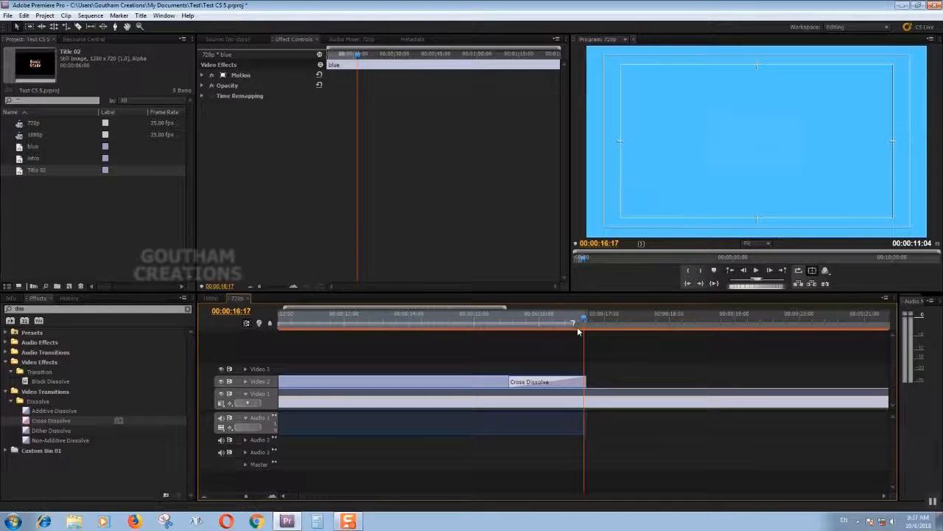
{"action": "left_click_drag", "start_coordinate": [583, 329], "coordinate": [384, 332]}
{"action": "key", "text": "minus"}
{"action": "key", "text": "minus"}
{"action": "key", "text": "minus"}
Import Ticker.mp3 from the For Youtube Videos\Music Courtsy\Latest\No attribution Music folder on drive D.
{"action": "left_click", "coordinate": [48, 233]}
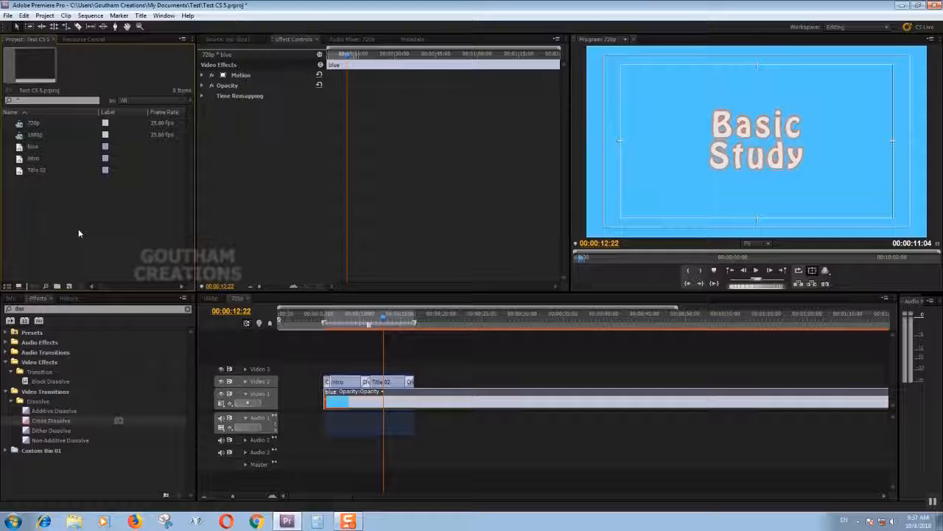
{"action": "double_click", "coordinate": [81, 227]}
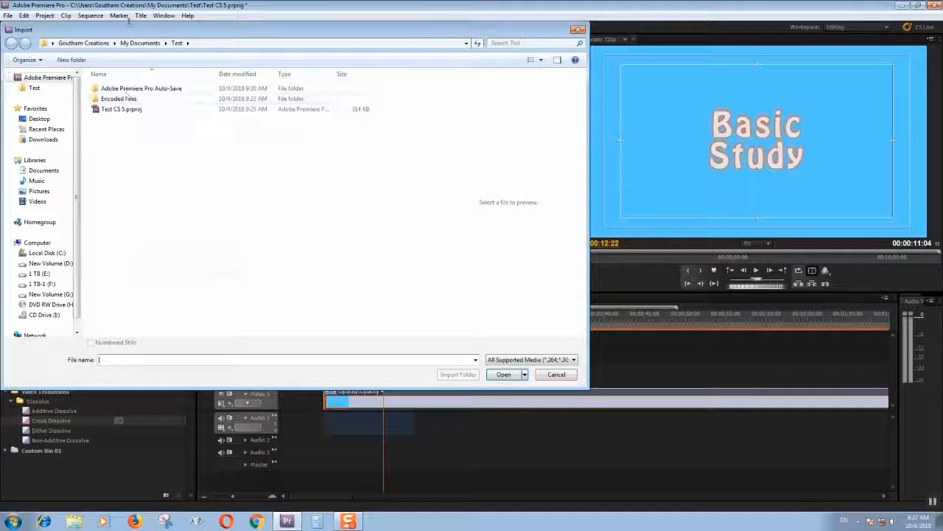
{"action": "left_click", "coordinate": [557, 374]}
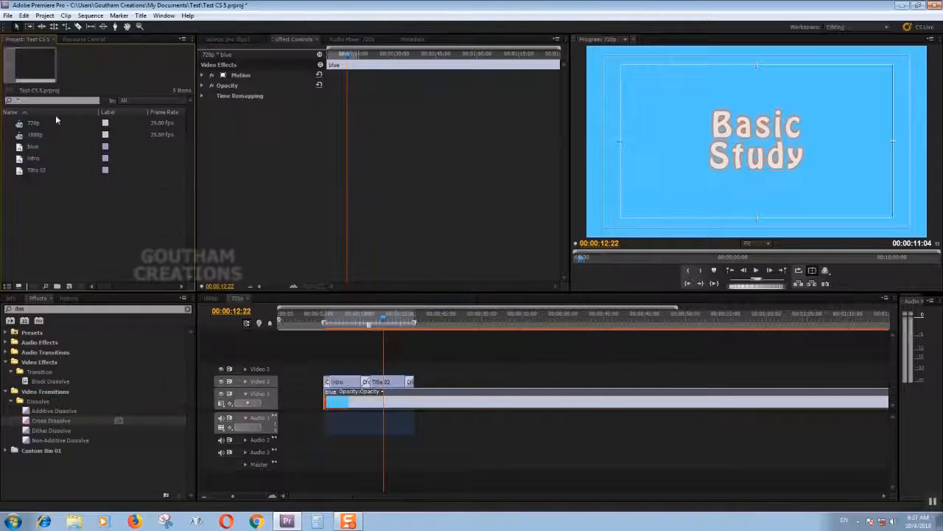
{"action": "double_click", "coordinate": [57, 224]}
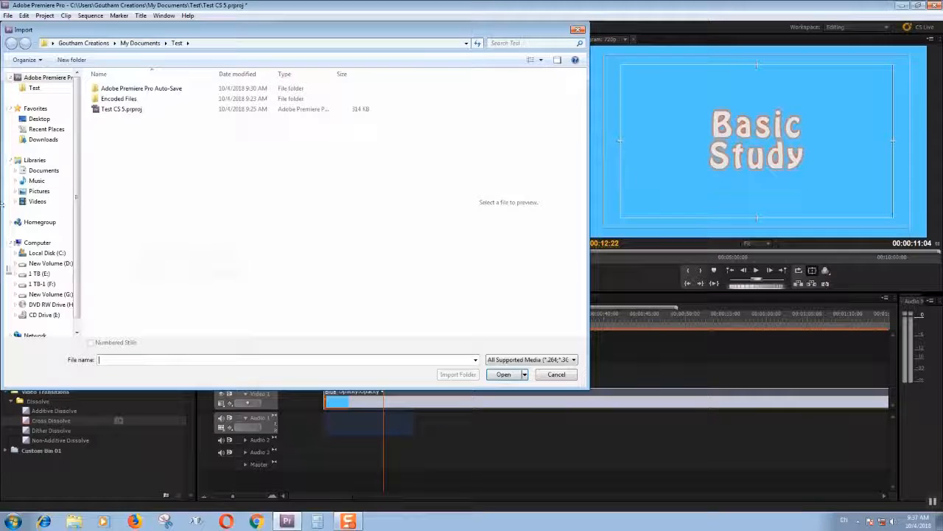
{"action": "left_click", "coordinate": [51, 264]}
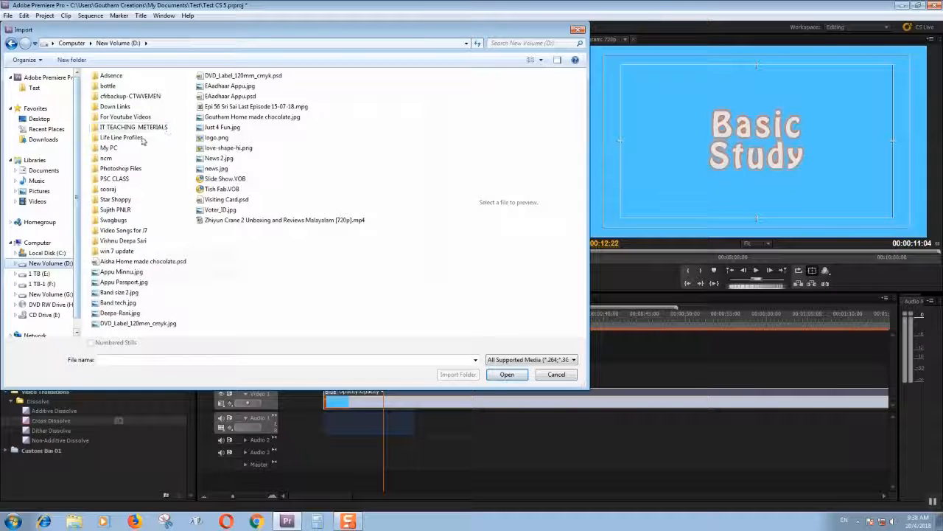
{"action": "double_click", "coordinate": [125, 117]}
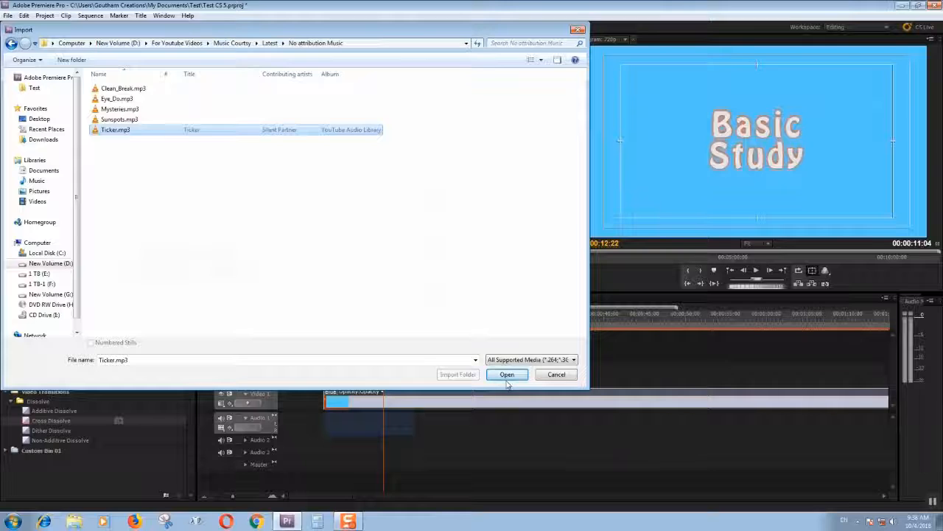
{"action": "left_click", "coordinate": [507, 373]}
Place Ticker.mp3 on Audio 1 at the start of the intro clip and play the sequence from there.
{"action": "left_click_drag", "start_coordinate": [40, 181], "coordinate": [327, 424]}
{"action": "left_click", "coordinate": [324, 315]}
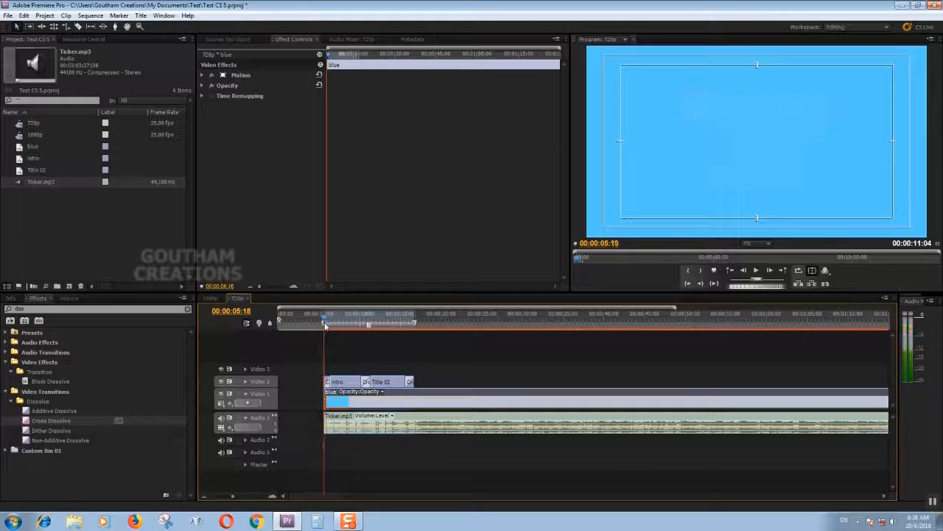
{"action": "key", "text": "equal"}
{"action": "key", "text": "space"}
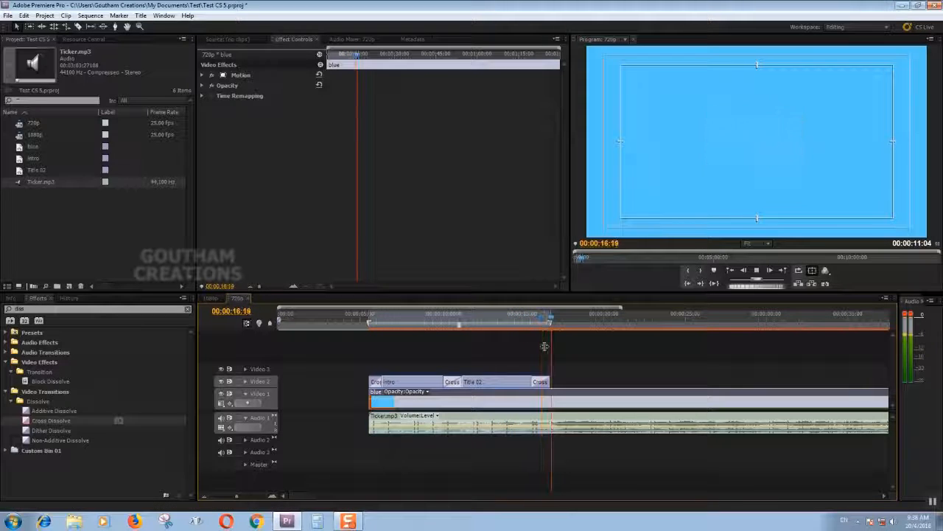
Split Ticker.mp3 on Audio 1 at 00:00:16:17, where Title 02 ends, and delete the part after the cut.
{"action": "left_click", "coordinate": [550, 321]}
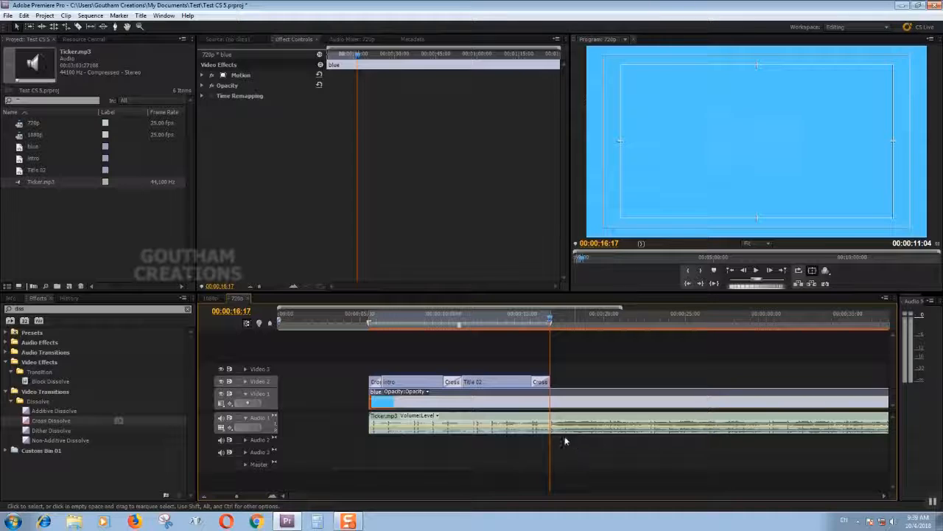
{"action": "key", "text": "c"}
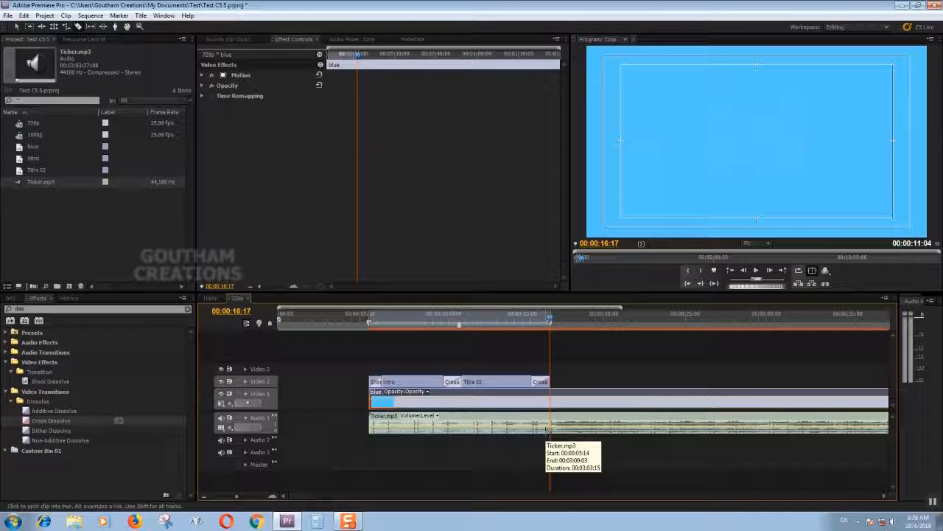
{"action": "left_click", "coordinate": [551, 421]}
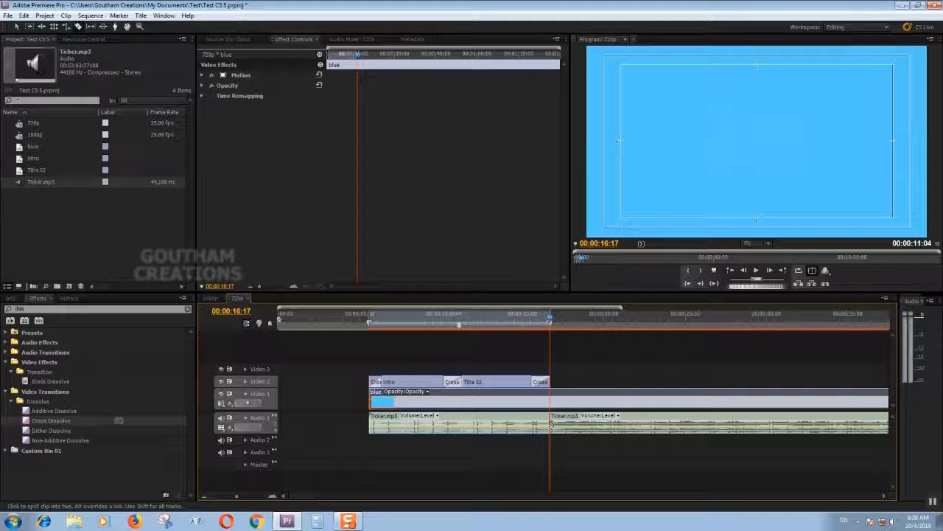
{"action": "key", "text": "v"}
{"action": "left_click", "coordinate": [559, 429]}
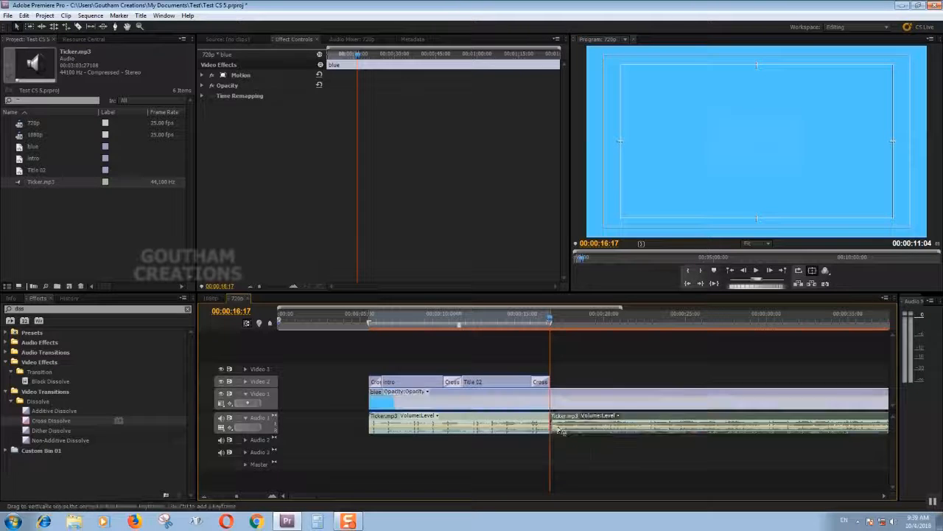
{"action": "key", "text": "Delete"}
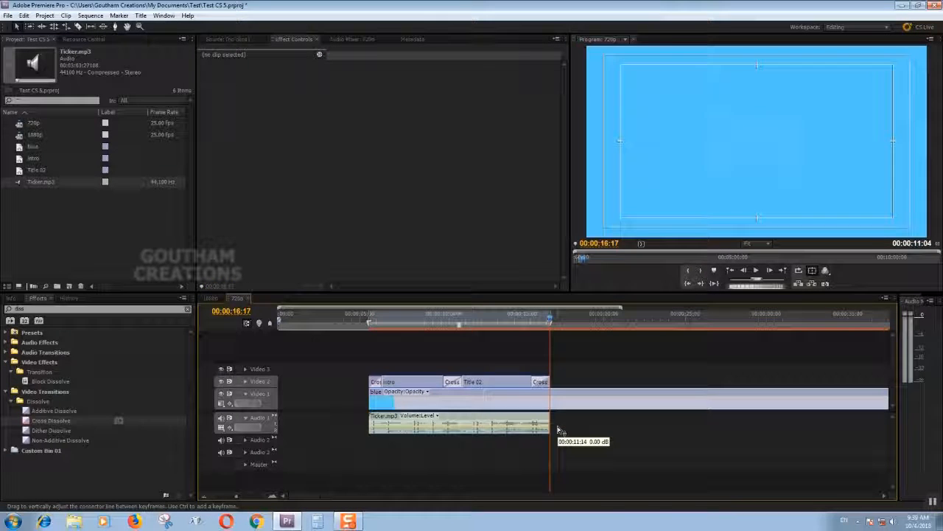
Apply the default audio transition at the start and end of the Ticker.mp3 clip on Audio 1.
{"action": "key", "text": "Up"}
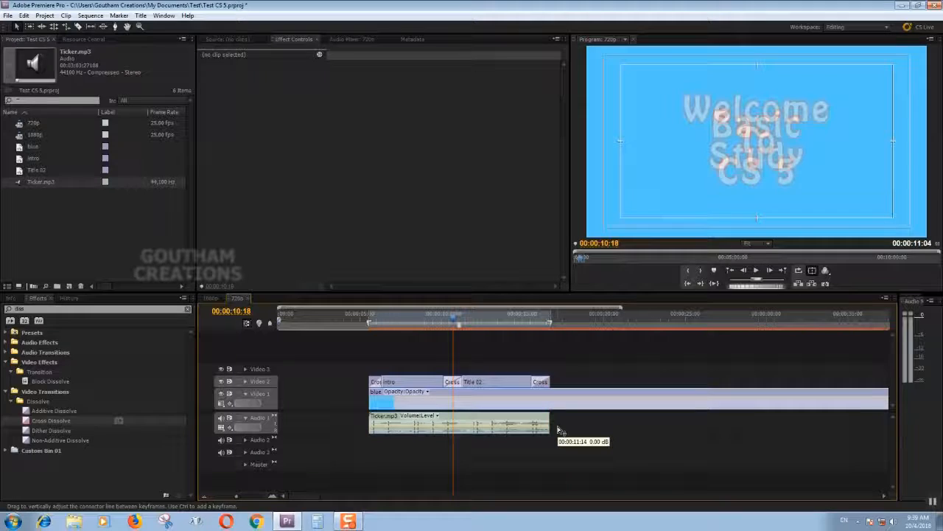
{"action": "key", "text": "Up"}
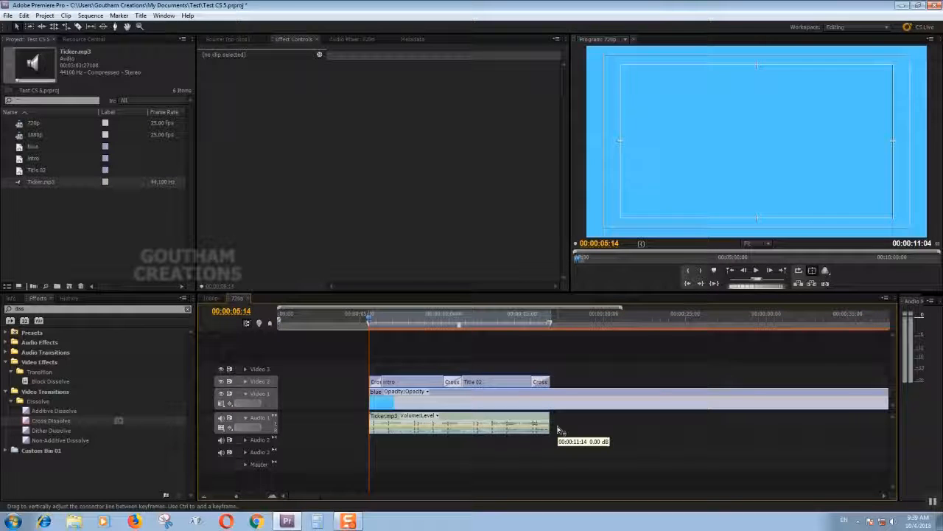
{"action": "key", "text": "ctrl+shift+d"}
{"action": "key", "text": "ctrl+shift+d"}
{"action": "key", "text": "space"}
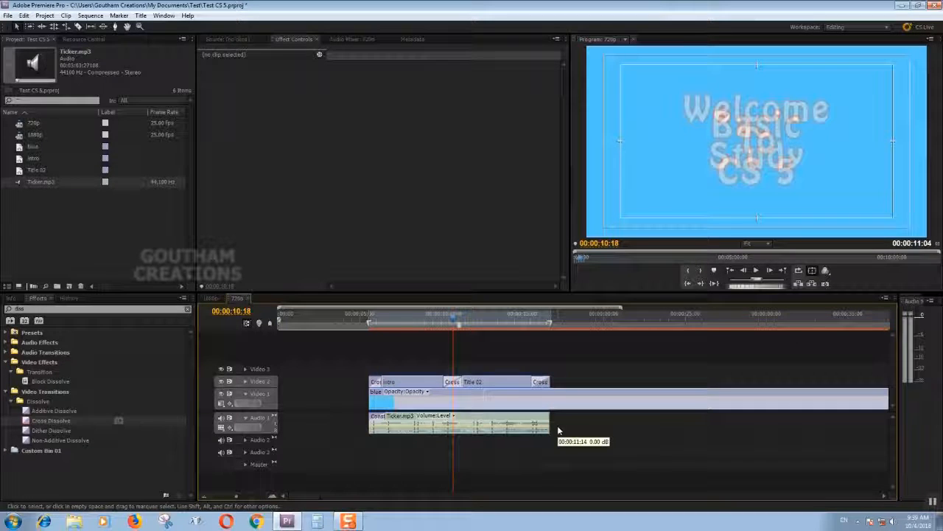
{"action": "key", "text": "ctrl+shift+d"}
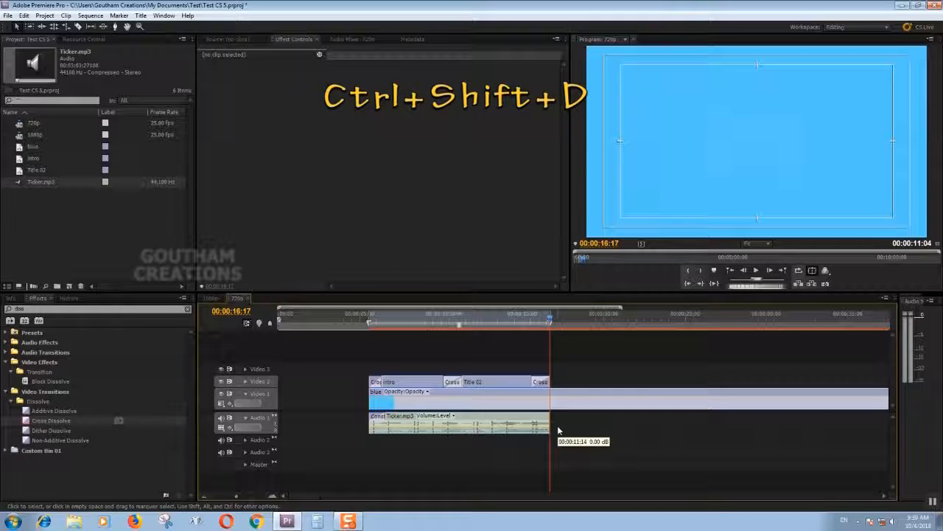
{"action": "key", "text": "ctrl+shift+d"}
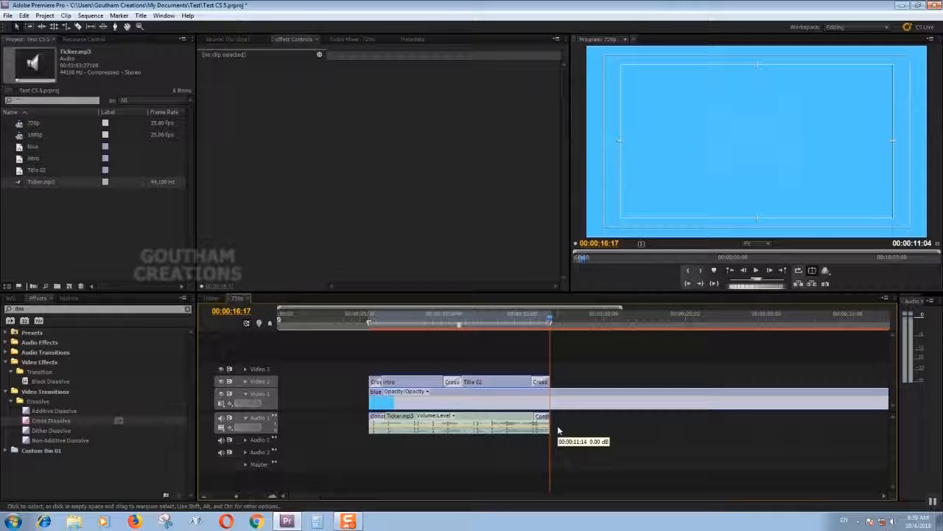
Play back the end and the beginning of the sequence to check the music's fades with the titles.
{"action": "left_click", "coordinate": [514, 323]}
{"action": "key", "text": "space"}
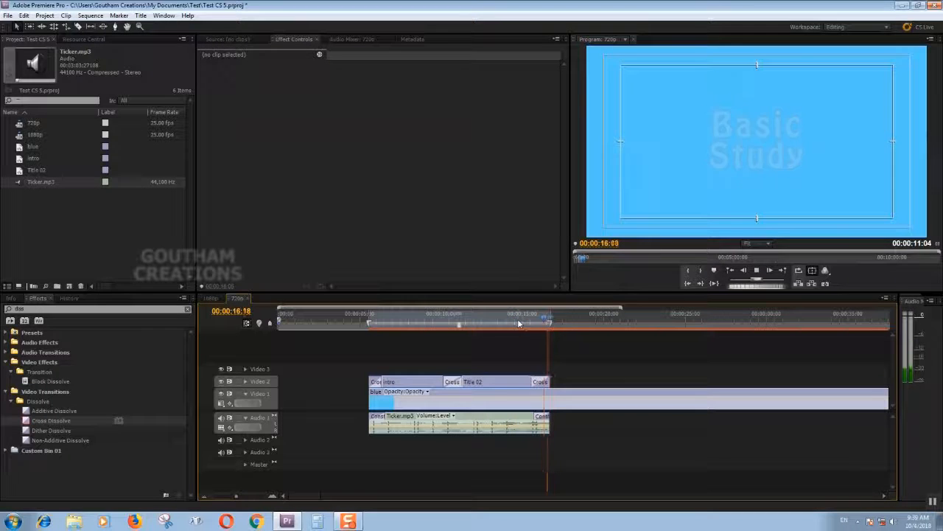
{"action": "left_click_drag", "start_coordinate": [519, 323], "coordinate": [374, 322]}
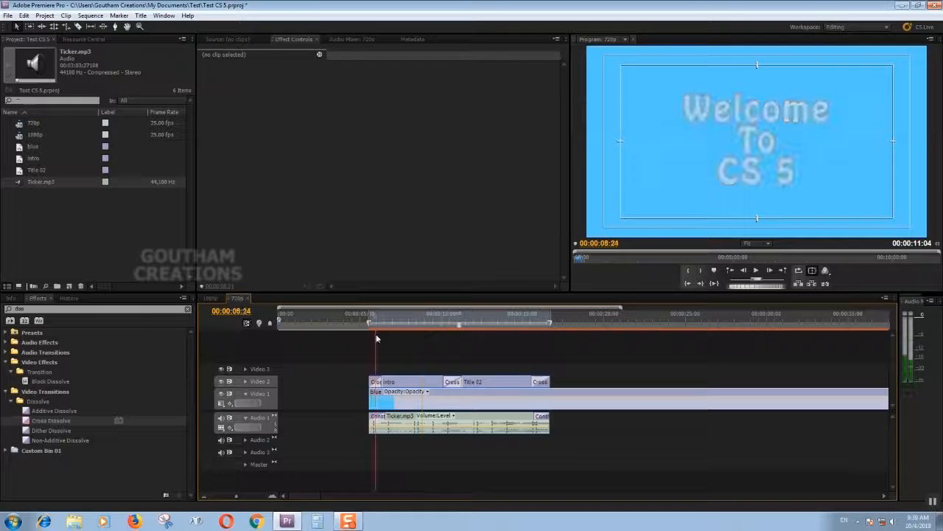
{"action": "key", "text": "space"}
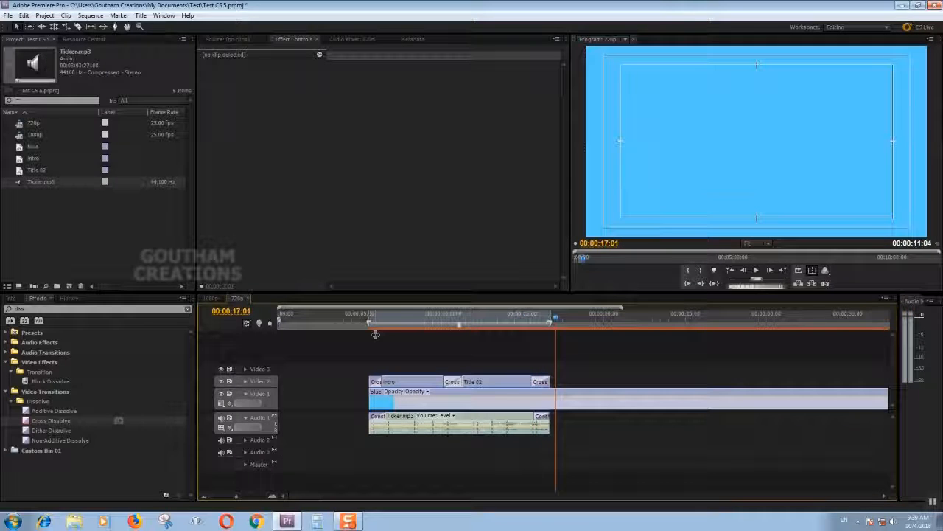
{"action": "left_click", "coordinate": [379, 324]}
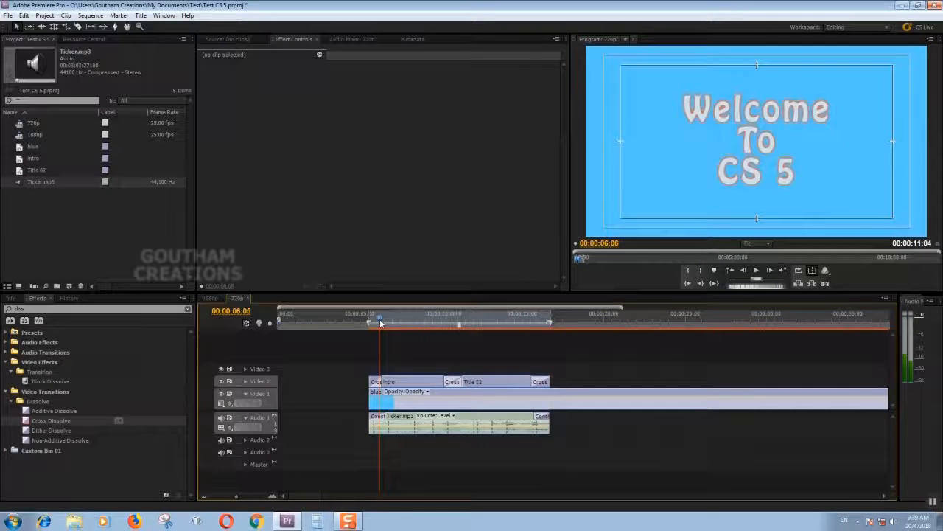
Open the media export settings for the 720p sequence.
{"action": "left_click", "coordinate": [7, 16]}
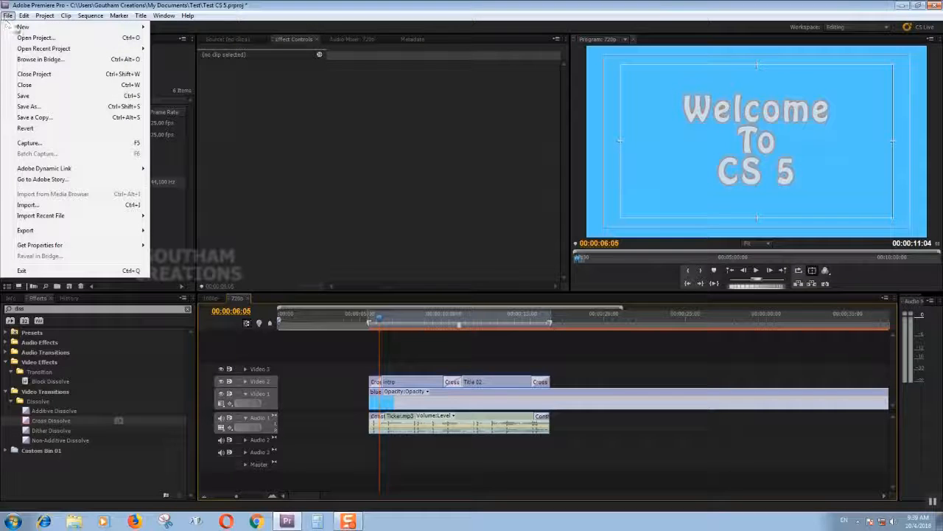
{"action": "mouse_move", "coordinate": [52, 230]}
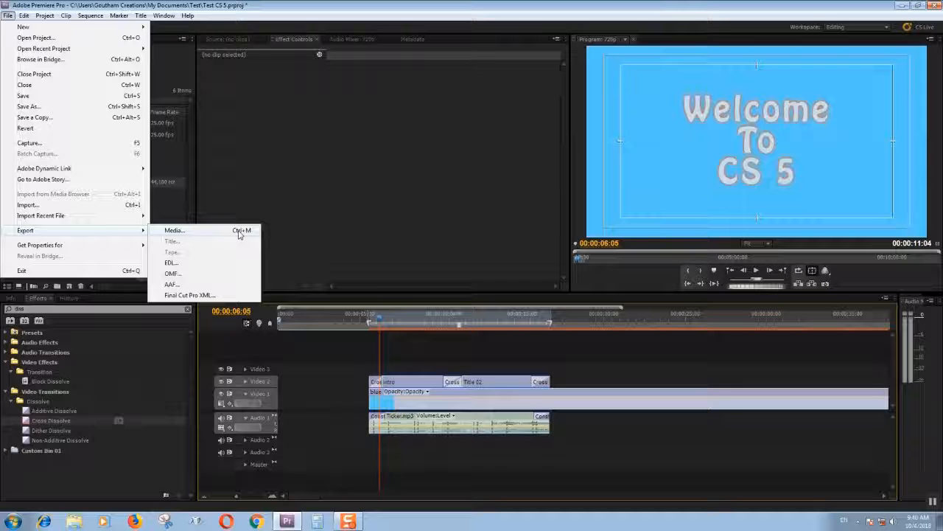
{"action": "left_click", "coordinate": [184, 234]}
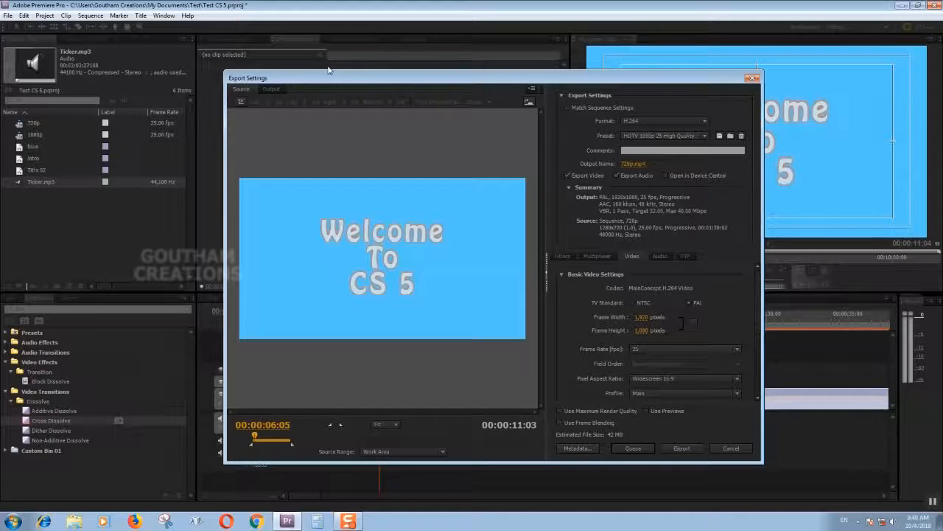
Set the export format to H.264 with the HDTV 720p 25 High Quality preset.
{"action": "left_click_drag", "start_coordinate": [319, 83], "coordinate": [475, 89]}
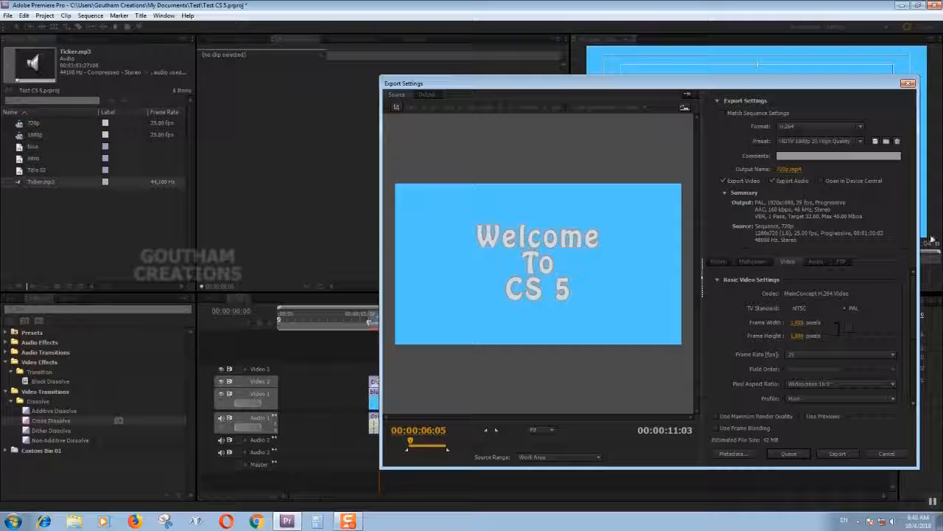
{"action": "left_click", "coordinate": [789, 127]}
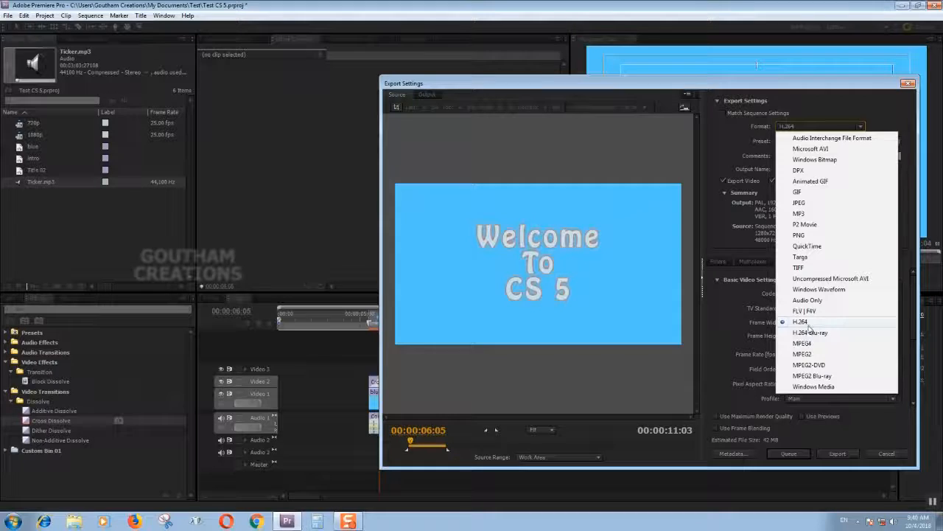
{"action": "left_click", "coordinate": [809, 322]}
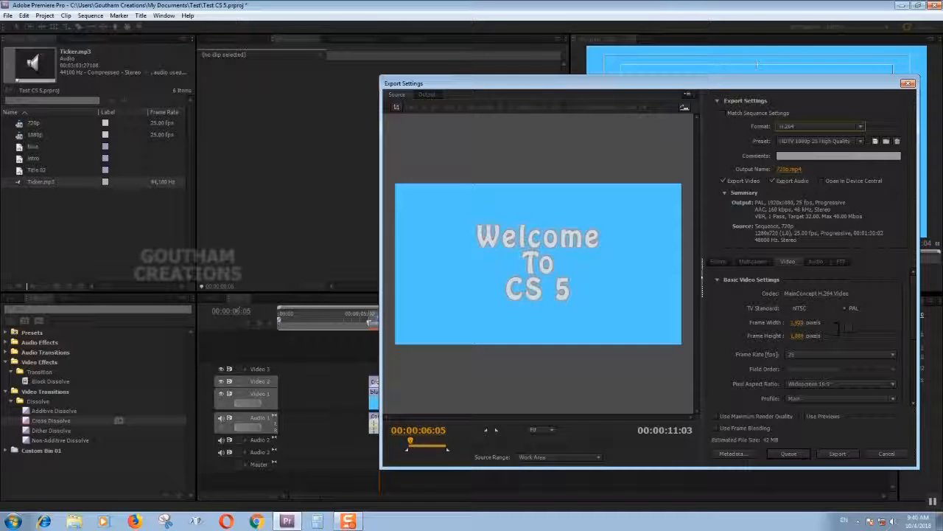
{"action": "left_click", "coordinate": [809, 141]}
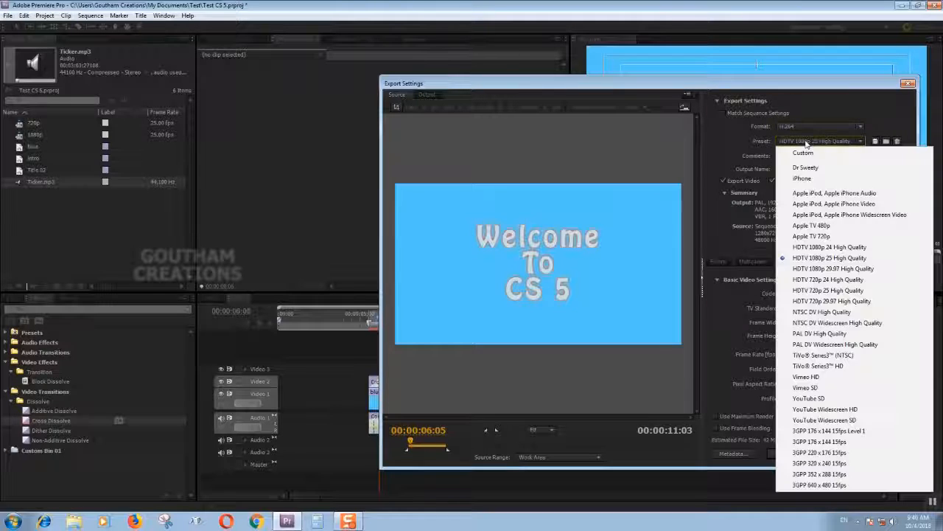
{"action": "left_click", "coordinate": [822, 291]}
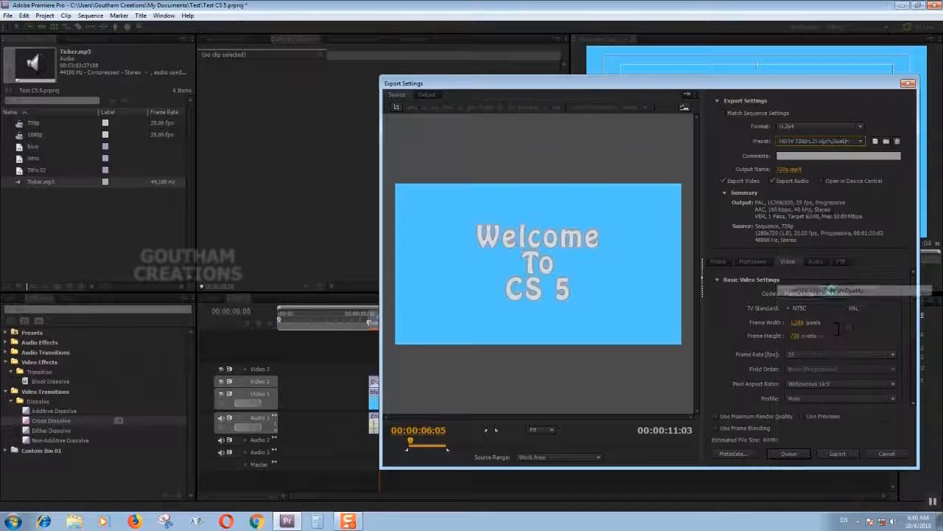
Choose the Test folder in the Documents library as the export's output location.
{"action": "left_click", "coordinate": [787, 170]}
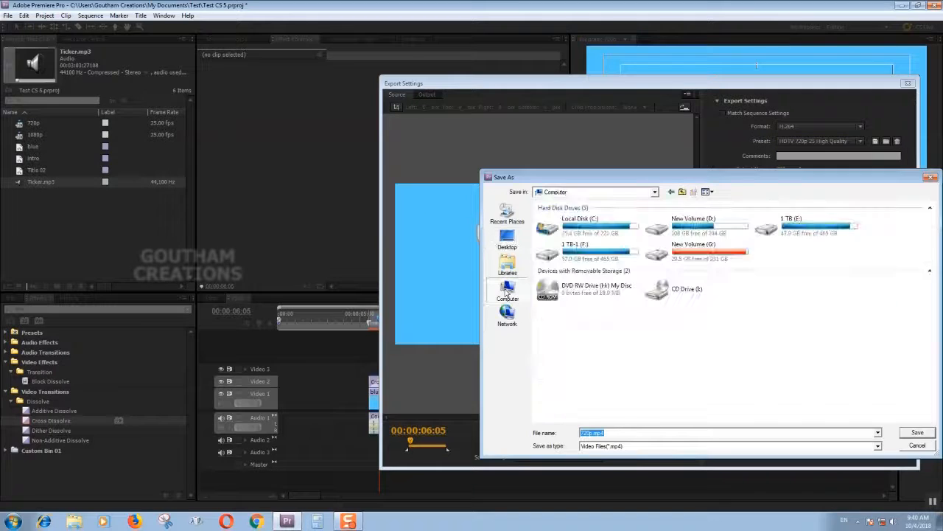
{"action": "left_click", "coordinate": [508, 264]}
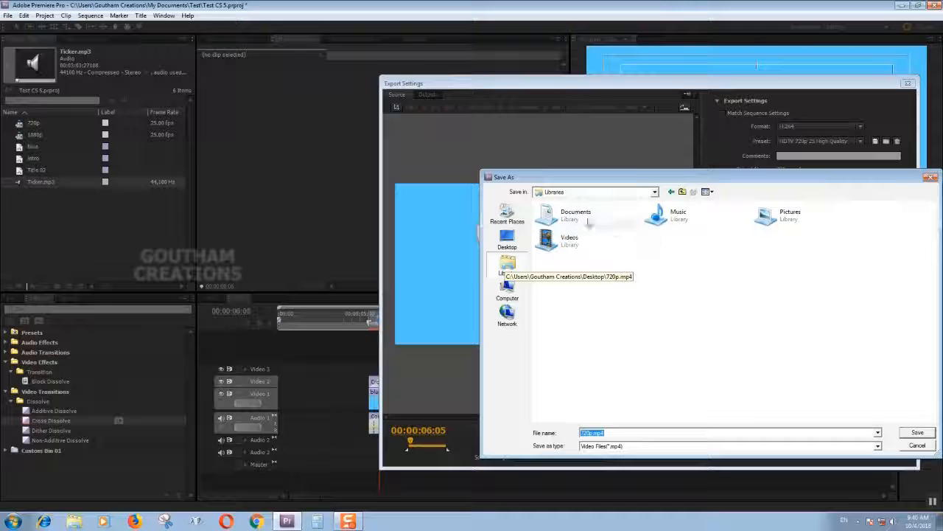
{"action": "double_click", "coordinate": [571, 215]}
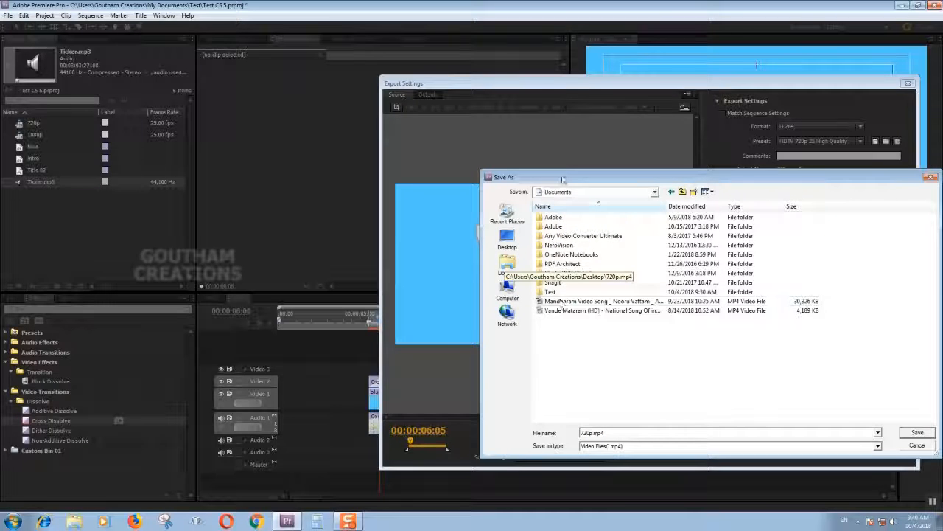
{"action": "left_click_drag", "start_coordinate": [561, 177], "coordinate": [520, 143]}
{"action": "double_click", "coordinate": [520, 258]}
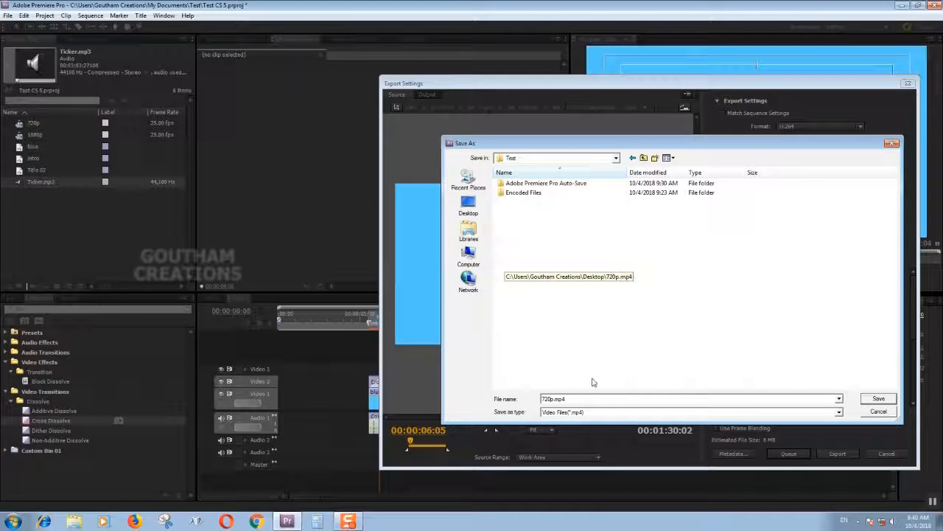
Save the output name as Intro.mp4 and export the 720p sequence.
{"action": "double_click", "coordinate": [553, 399]}
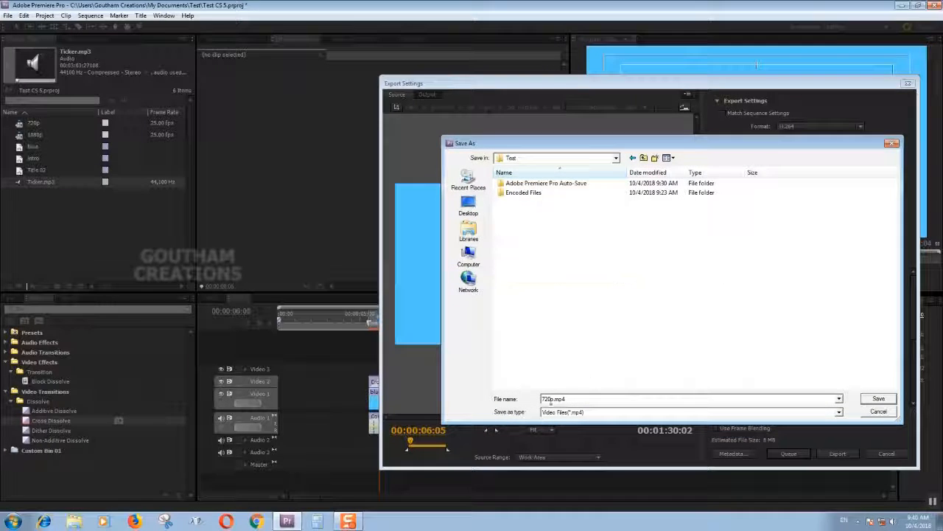
{"action": "left_click", "coordinate": [551, 400]}
{"action": "key", "text": "BackSpace"}
{"action": "type", "text": "Intro"}
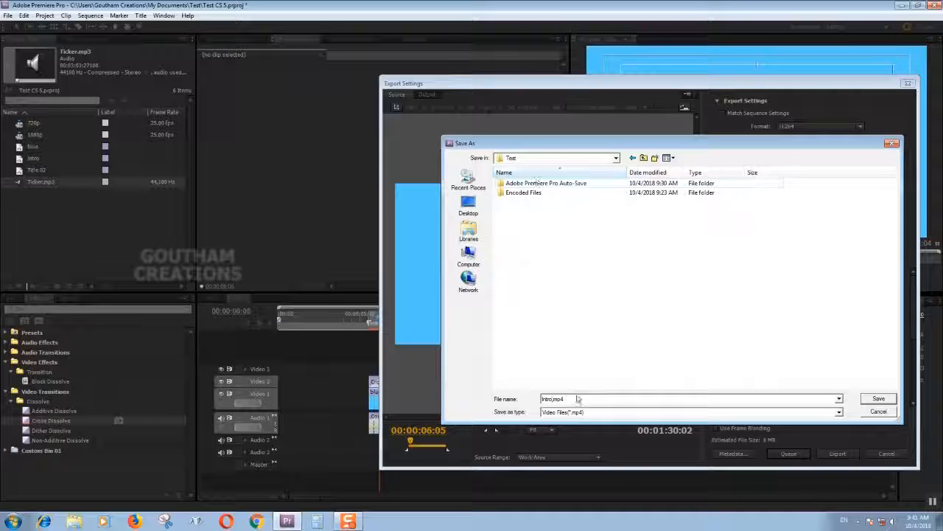
{"action": "left_click", "coordinate": [883, 399]}
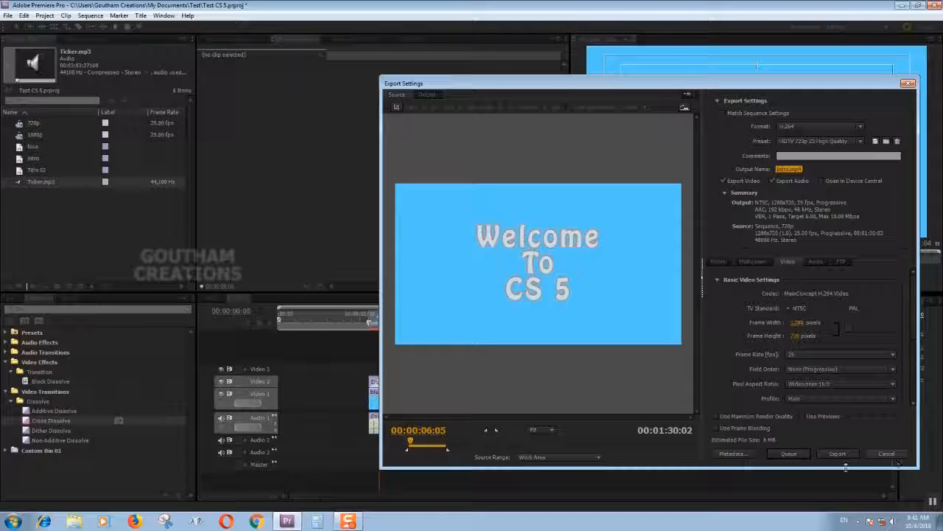
{"action": "left_click", "coordinate": [824, 453]}
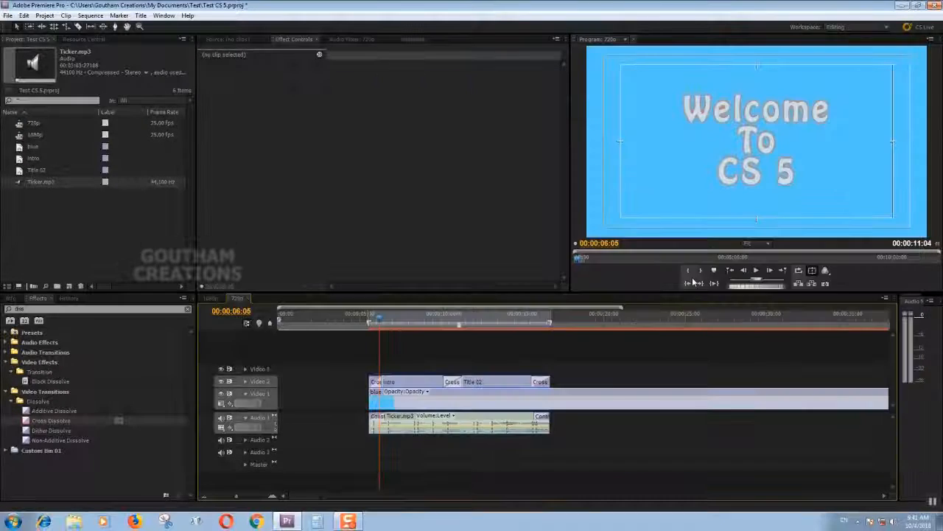
{"action": "left_click", "coordinate": [375, 317]}
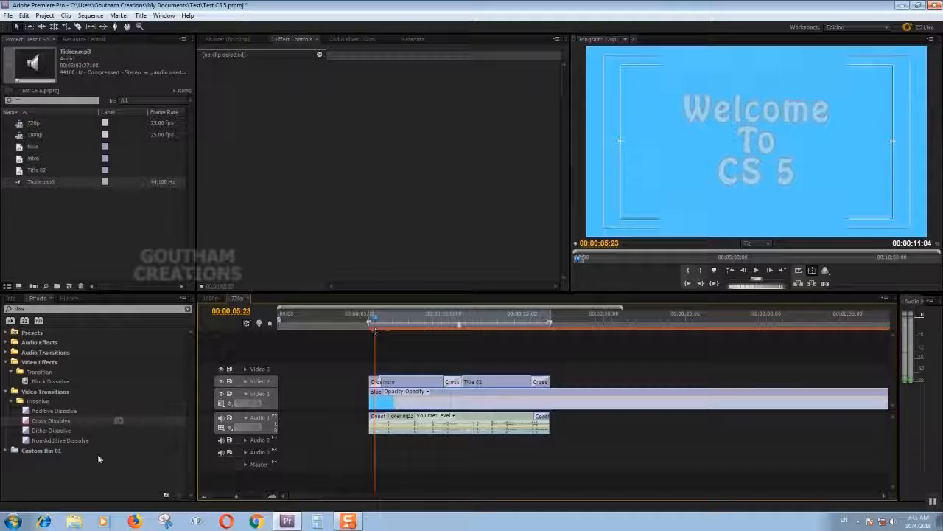
Switch to Windows Explorer and open the Test folder in the Documents library.
{"action": "left_click", "coordinate": [73, 524]}
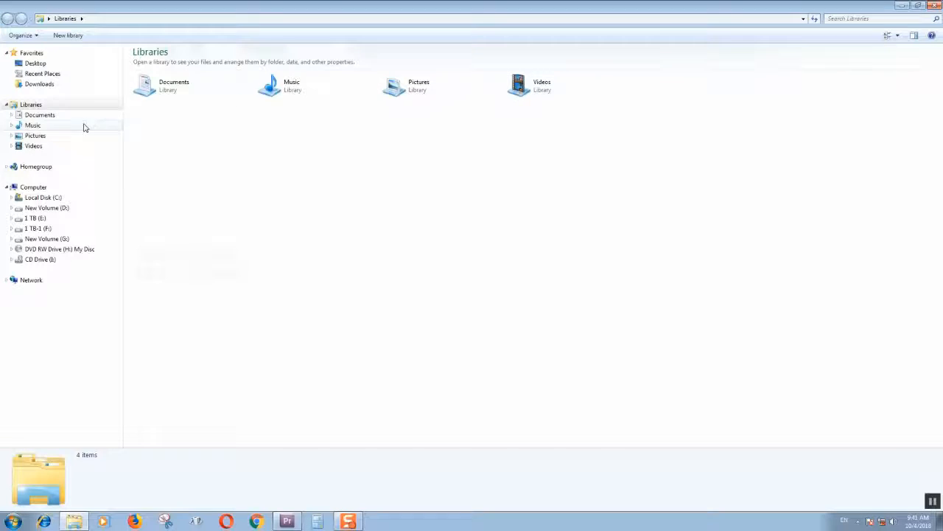
{"action": "double_click", "coordinate": [169, 86]}
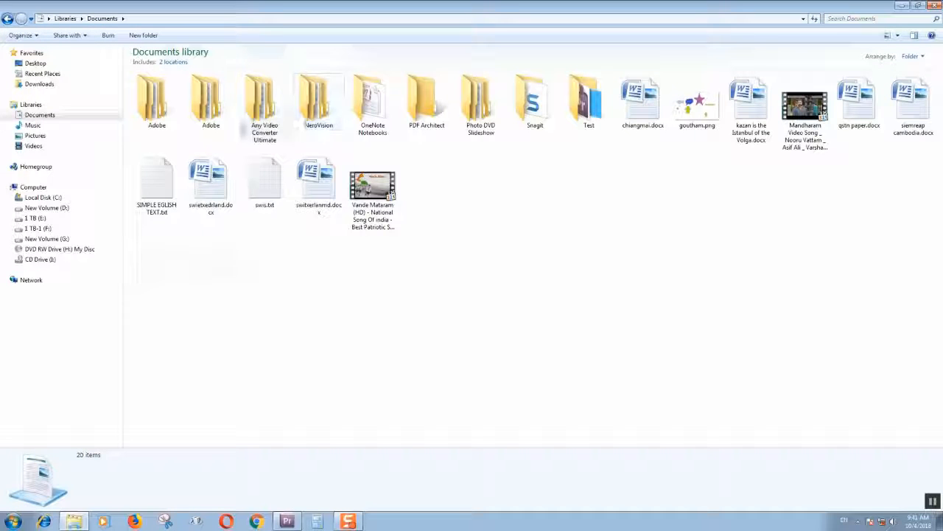
{"action": "double_click", "coordinate": [590, 105]}
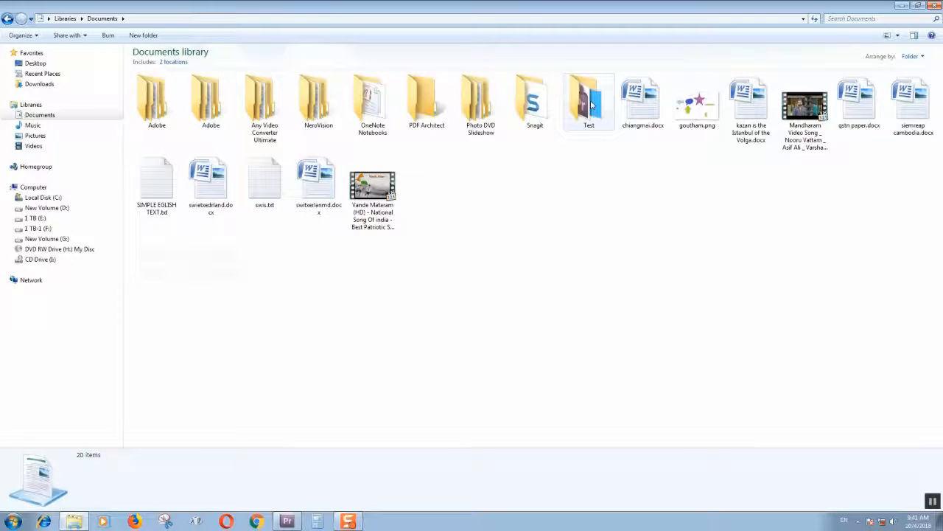
Examine the exported Intro.mp4's length, file size, frame width and height, and frame rate in its file details.
{"action": "left_click", "coordinate": [248, 127]}
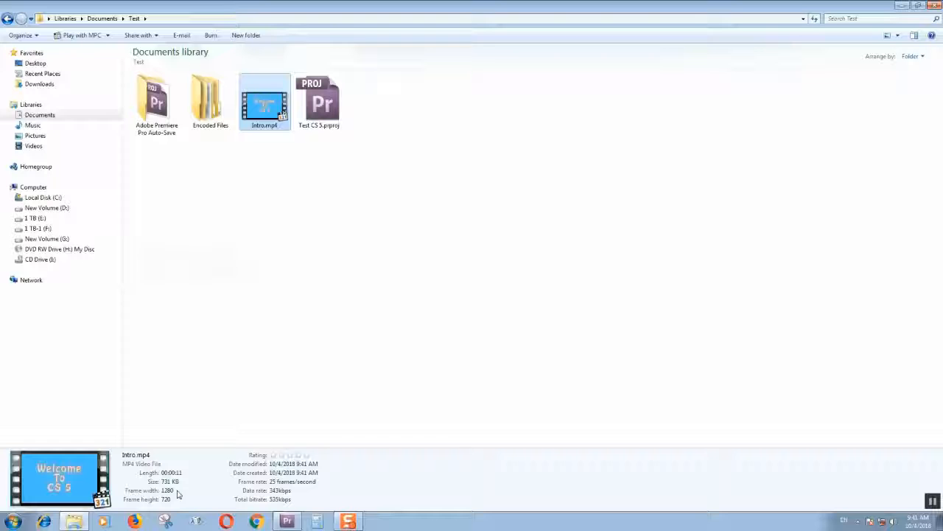
{"action": "left_click", "coordinate": [259, 184]}
{"action": "left_click", "coordinate": [267, 105]}
{"action": "left_click", "coordinate": [278, 179]}
{"action": "left_click", "coordinate": [275, 118]}
{"action": "left_click", "coordinate": [268, 160]}
{"action": "left_click", "coordinate": [266, 105]}
{"action": "left_click", "coordinate": [295, 163]}
{"action": "left_click", "coordinate": [265, 107]}
{"action": "left_click", "coordinate": [269, 164]}
{"action": "left_click", "coordinate": [265, 110]}
{"action": "left_click", "coordinate": [364, 179]}
{"action": "left_click", "coordinate": [270, 109]}
{"action": "left_click", "coordinate": [288, 189]}
Play Intro.mp4 in MPC-HC and replay it from near the beginning to check the titles and music.
{"action": "left_click", "coordinate": [266, 108]}
{"action": "double_click", "coordinate": [267, 111]}
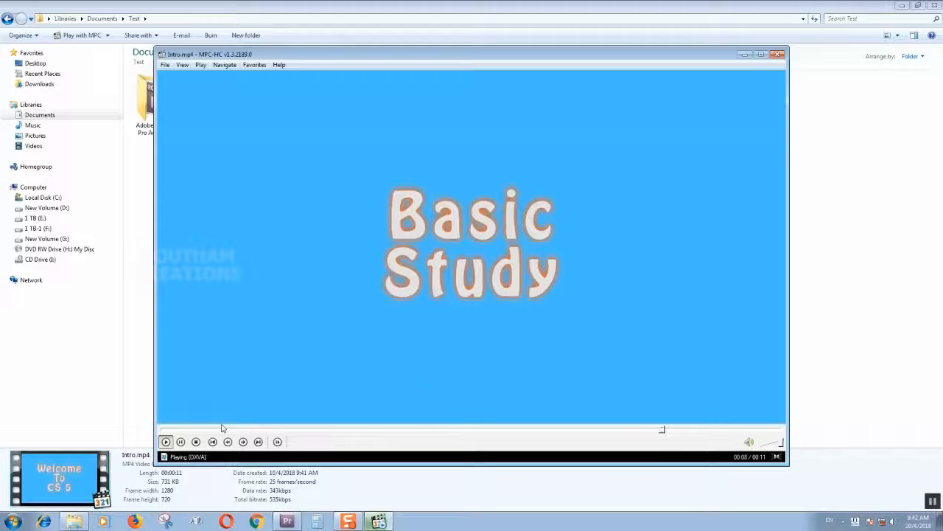
{"action": "left_click", "coordinate": [167, 430]}
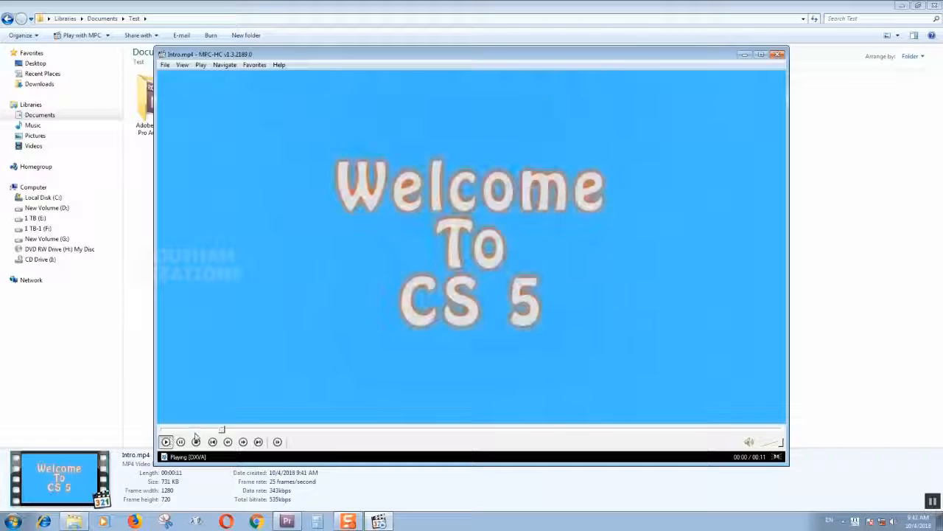